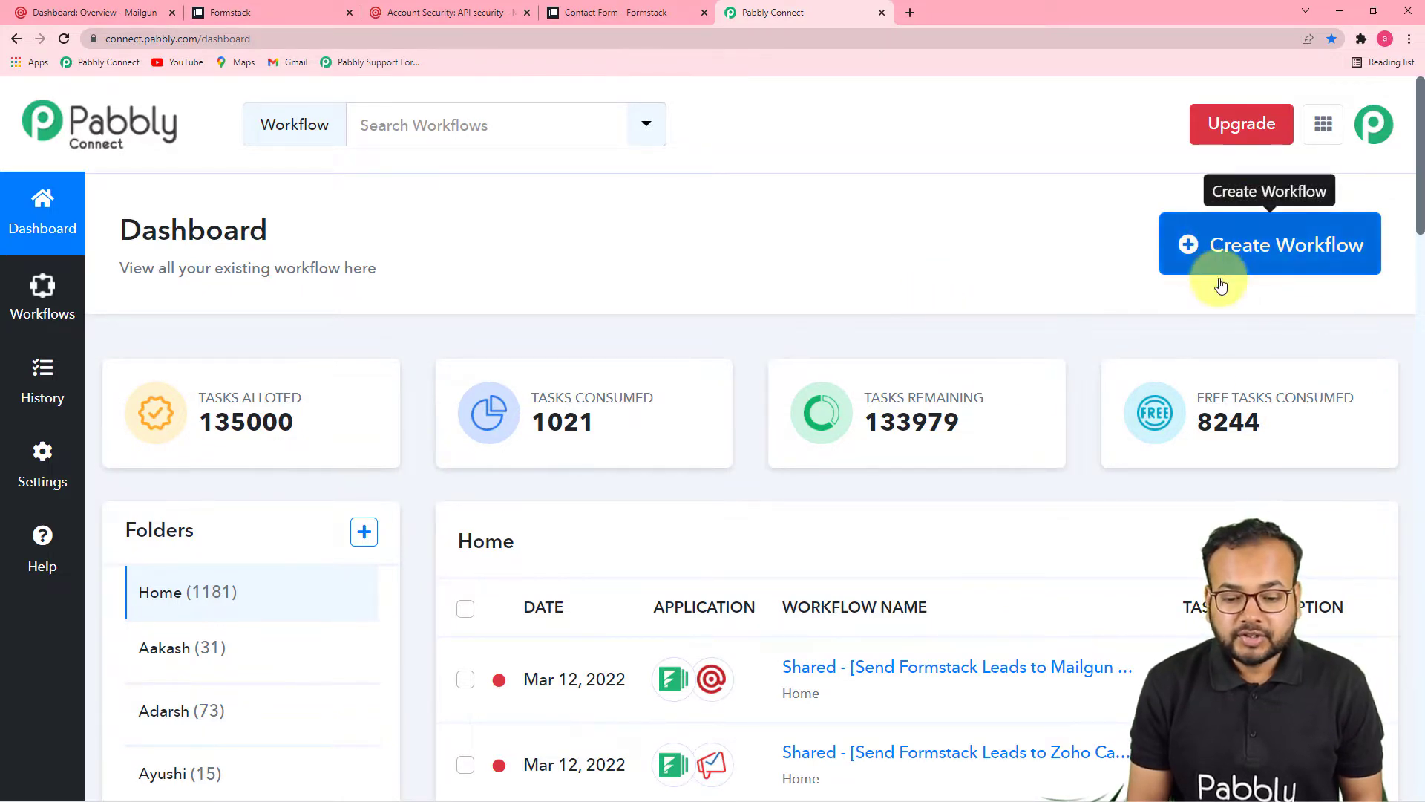
Step: Create the workflow 'Add Members in a List in Mailgun from Formstack forms' and collapse the trigger's app chooser
click(1256, 256)
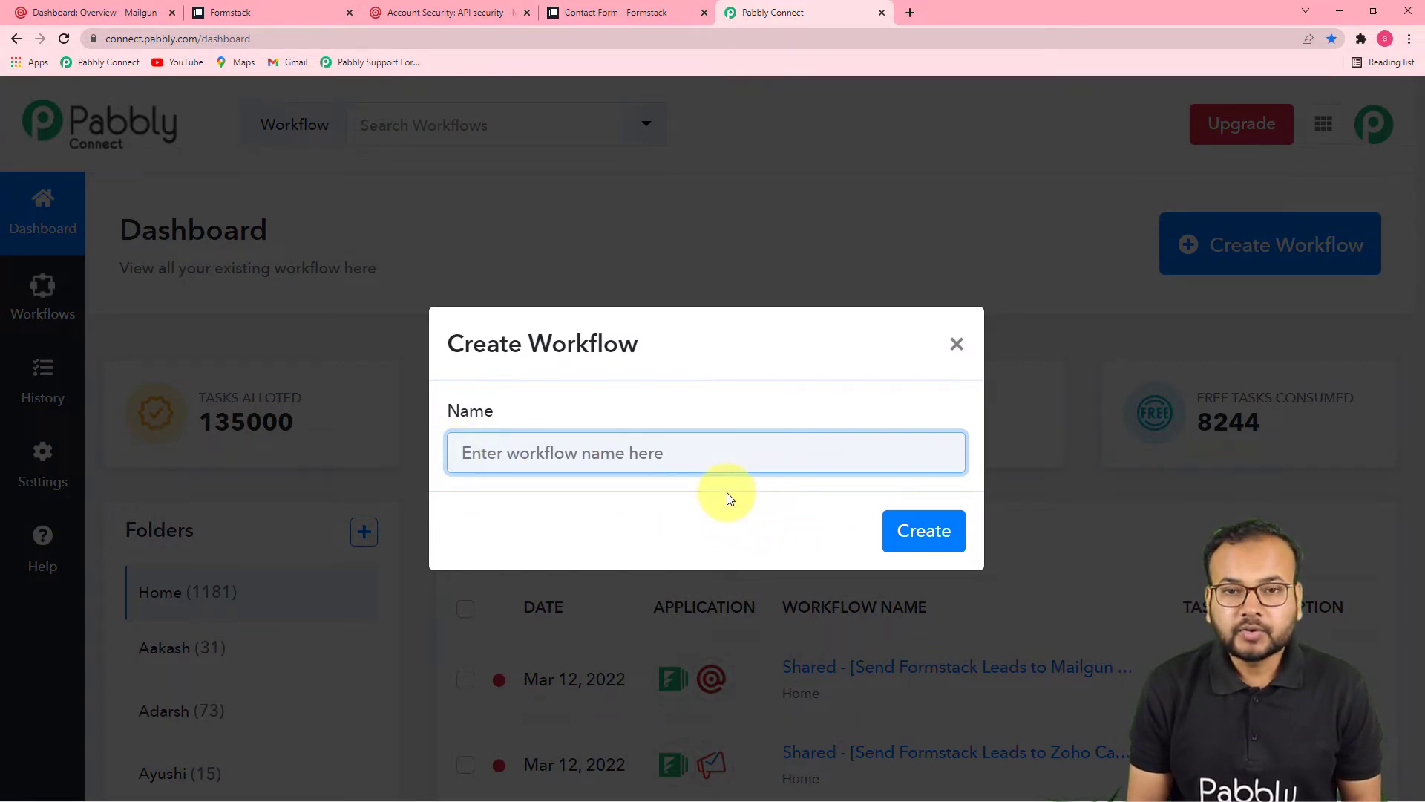
text(Add Members in a List in Mailgun from Formstack forms)
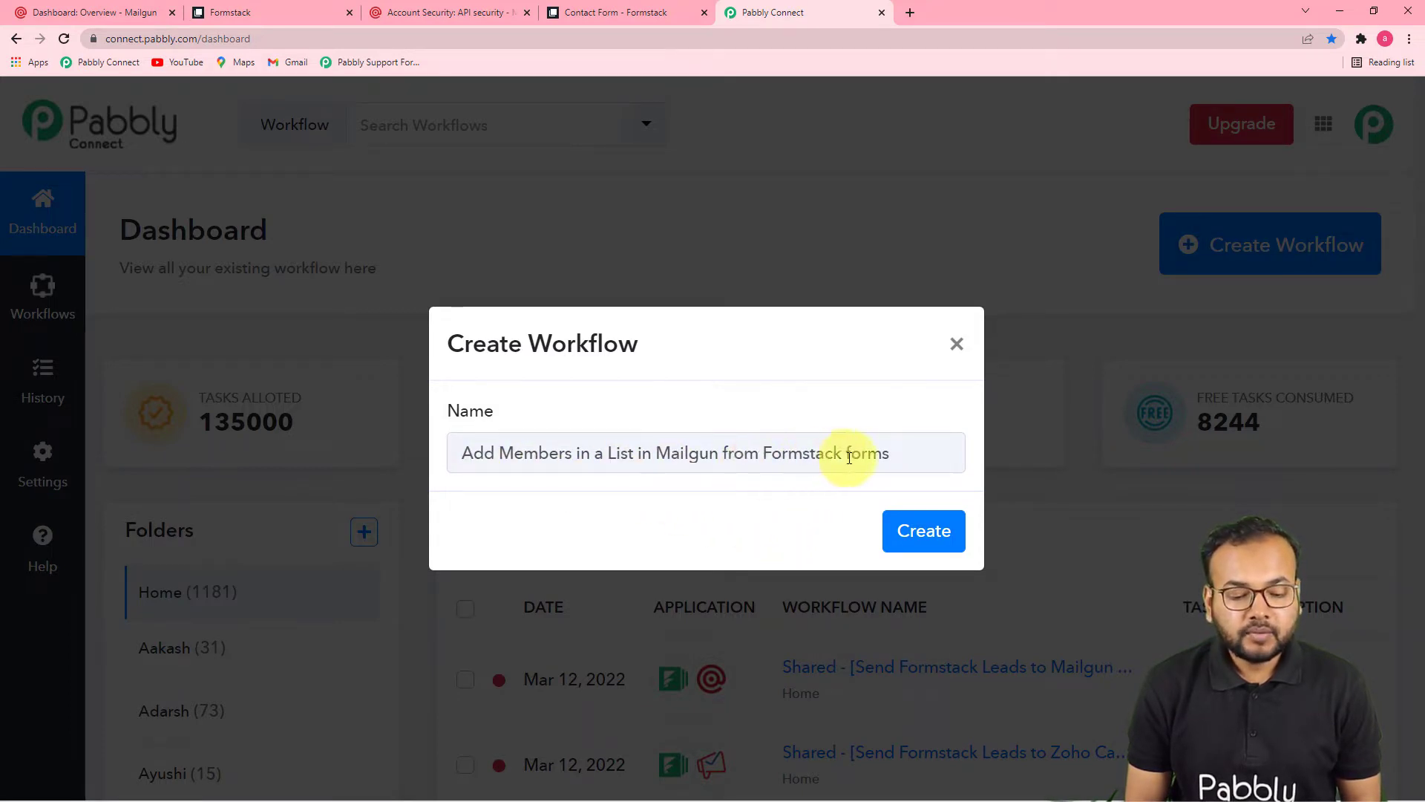
click(915, 531)
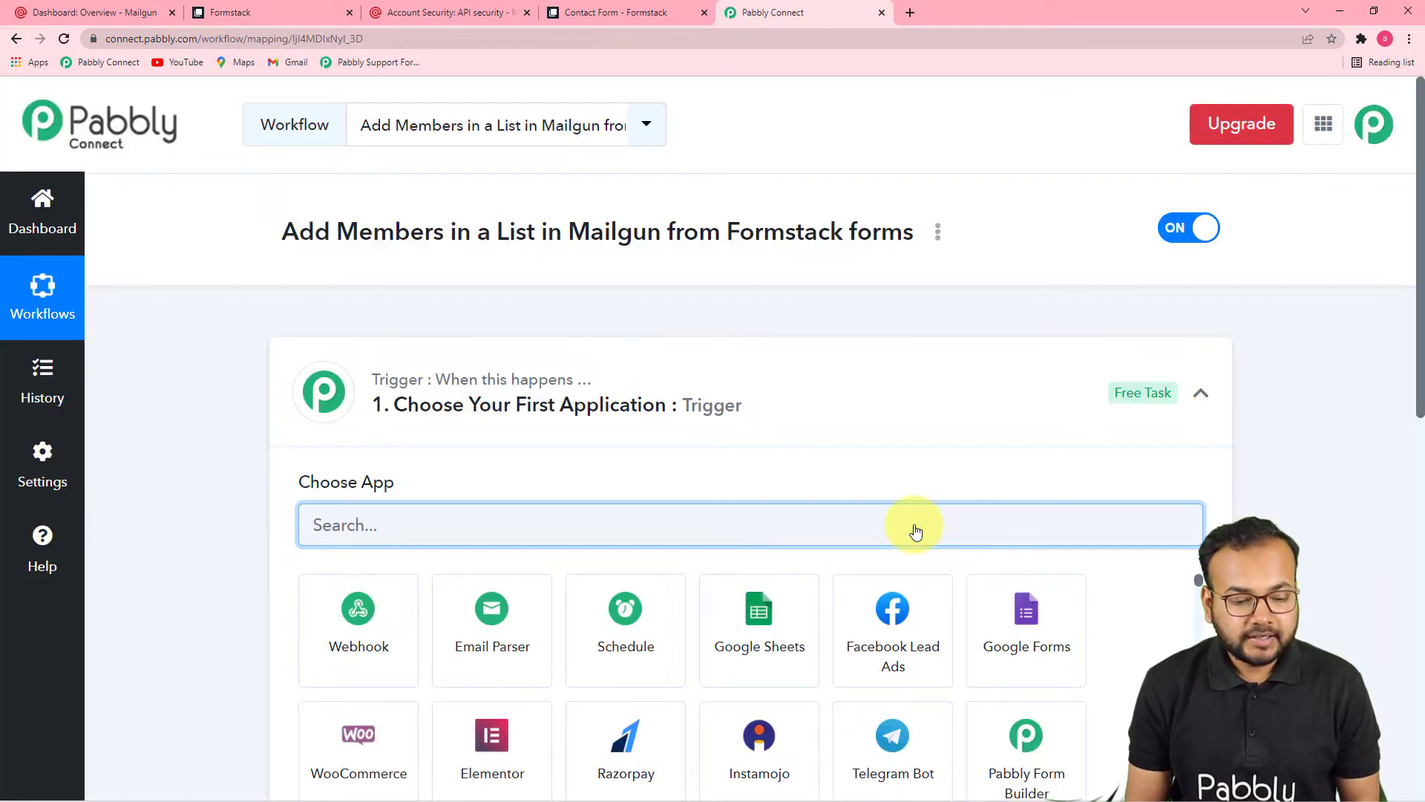
click(1200, 394)
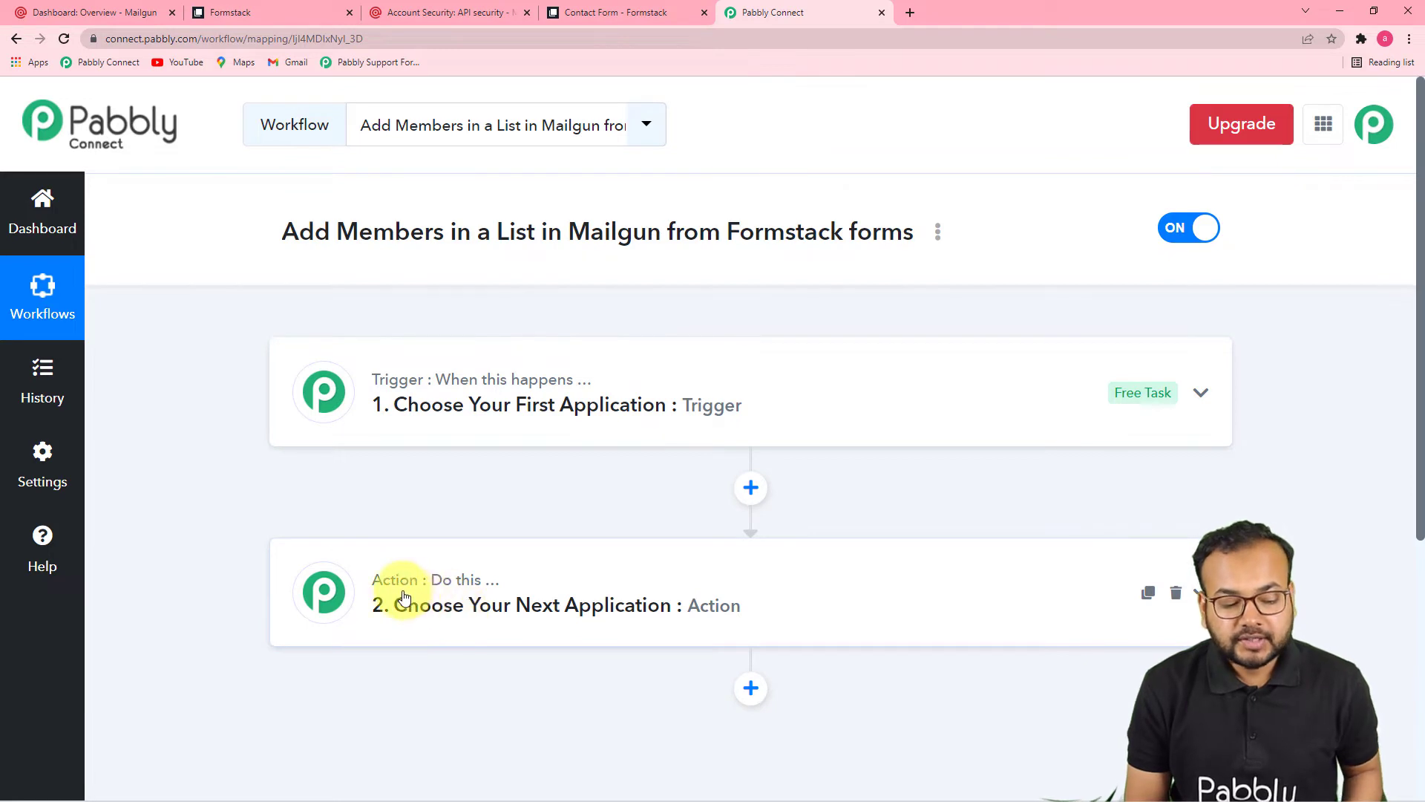
mouse_move(507, 592)
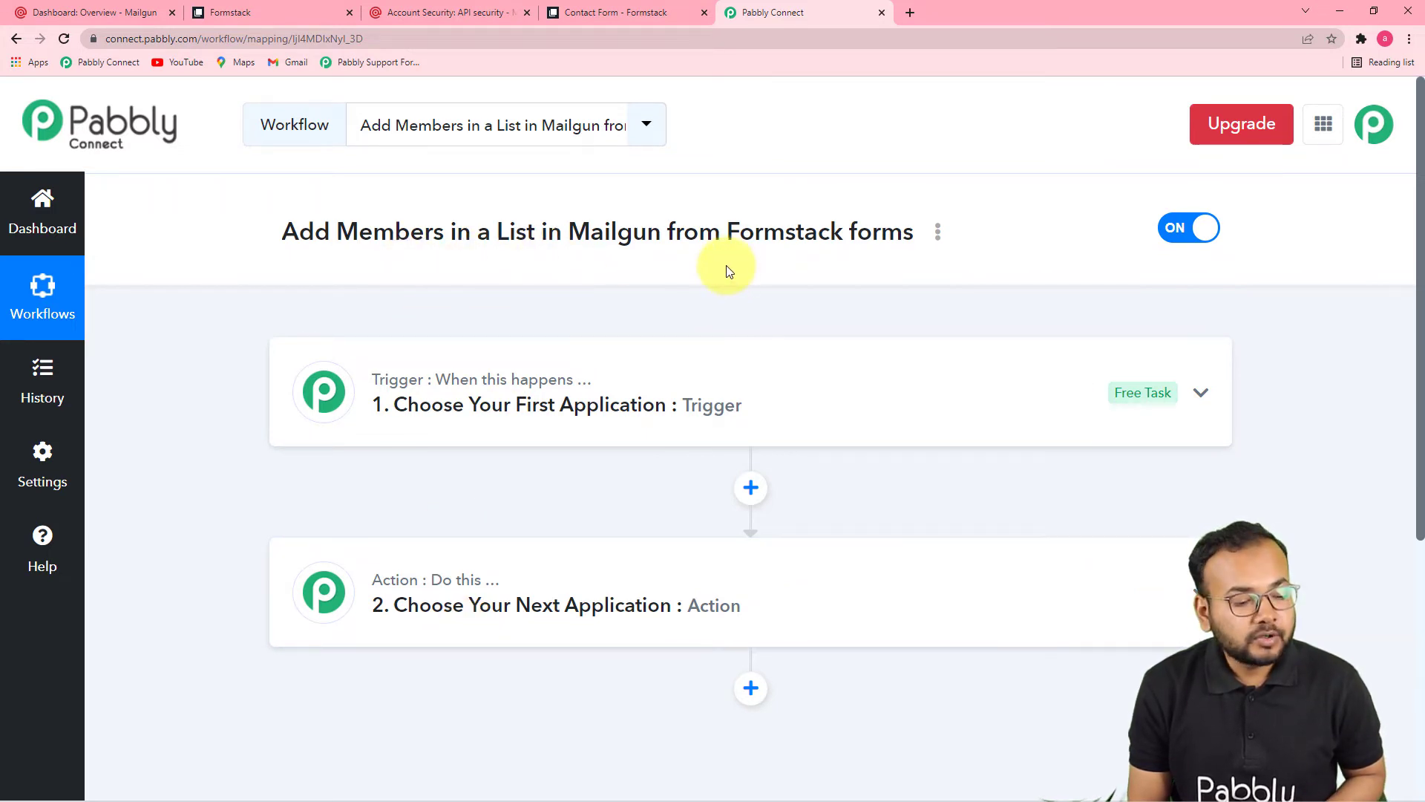
Step: Search 'formst' to pick Formstack as the trigger app with the New Form Submission event
click(499, 420)
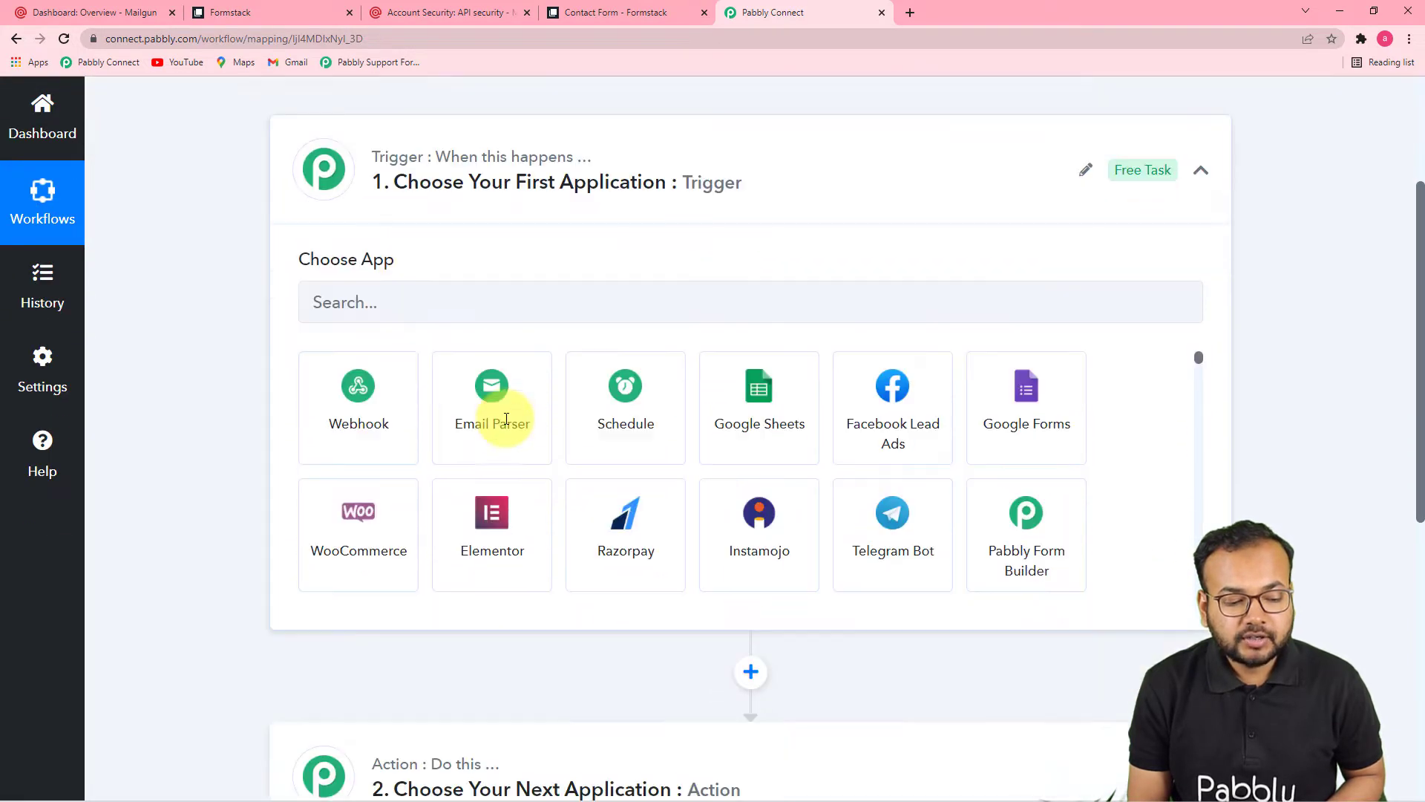
click(383, 237)
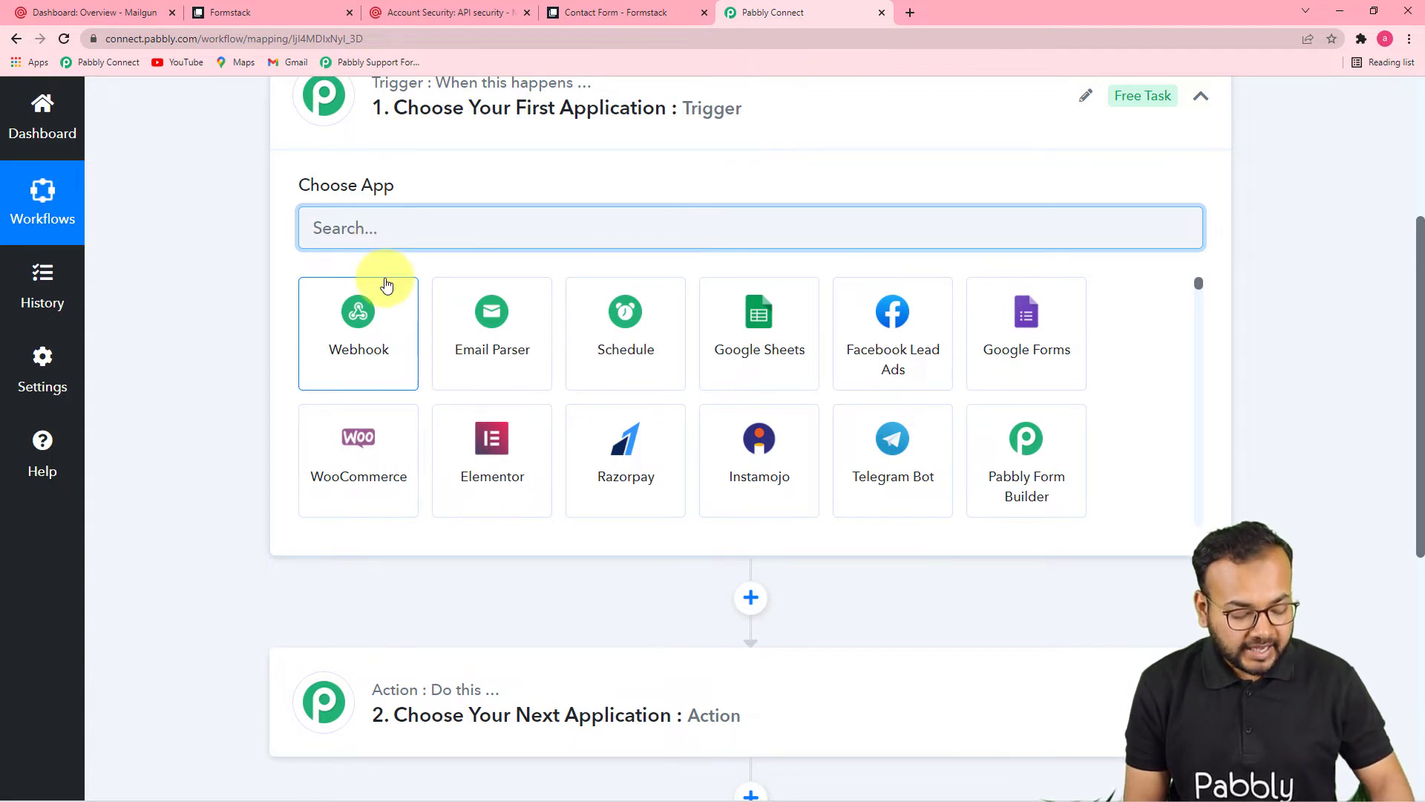
text(for)
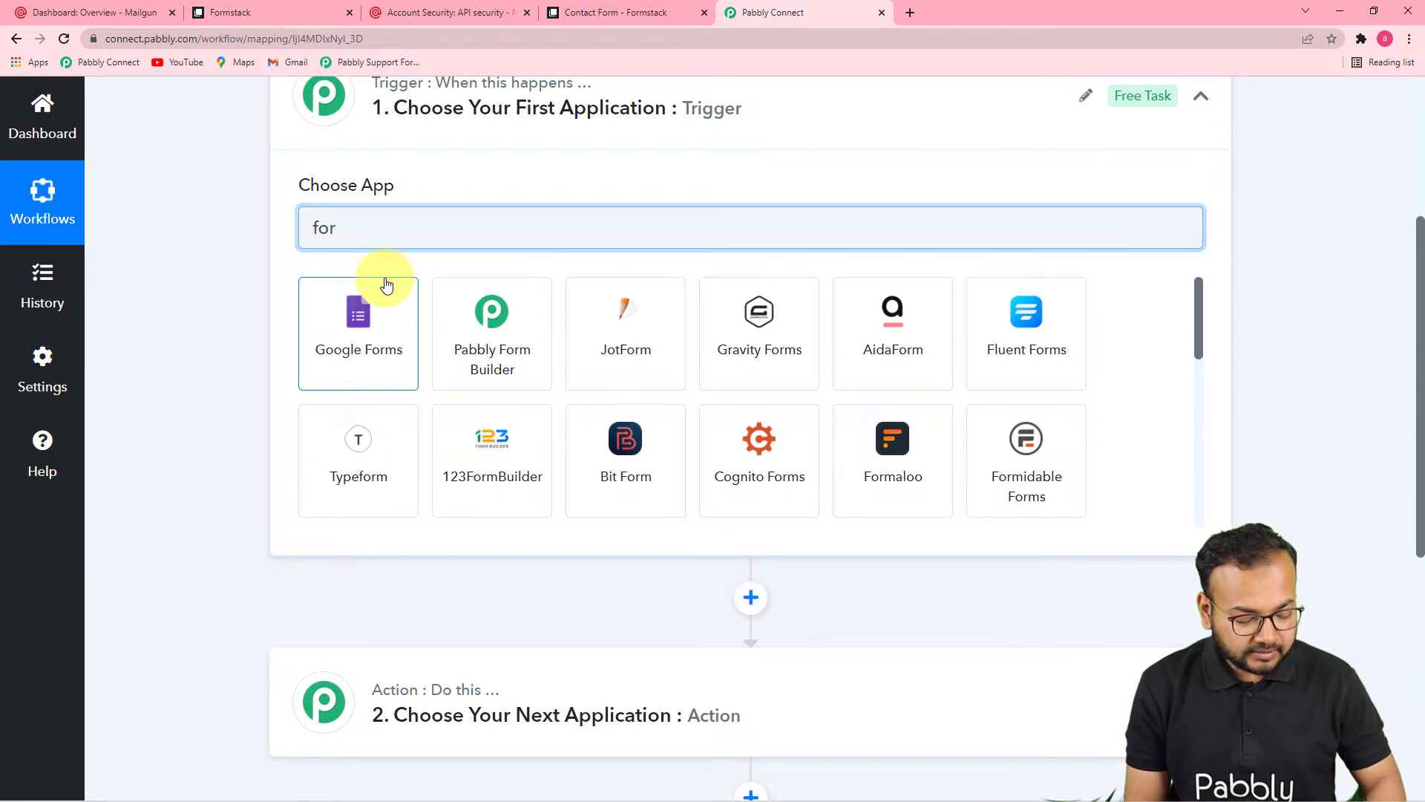
text(mst)
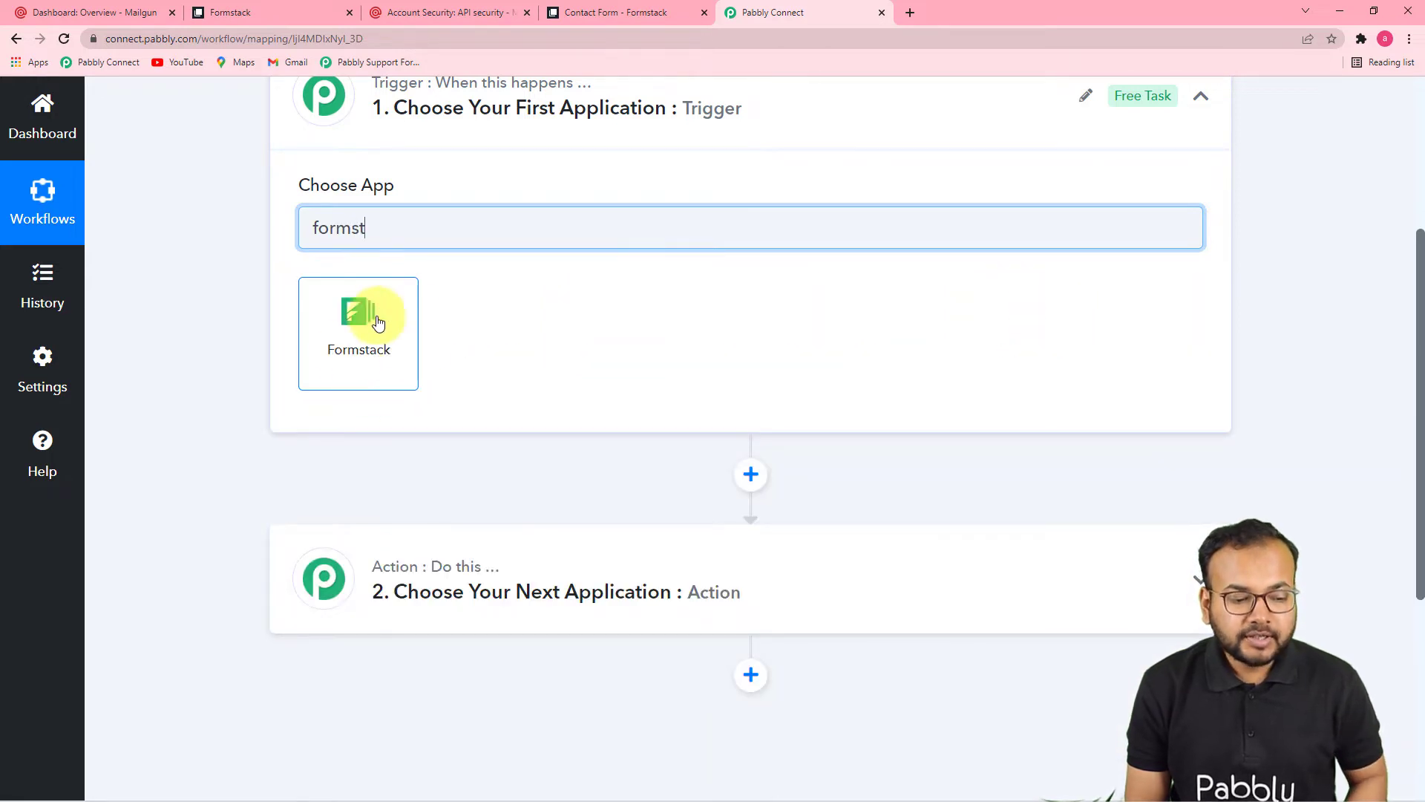
click(361, 357)
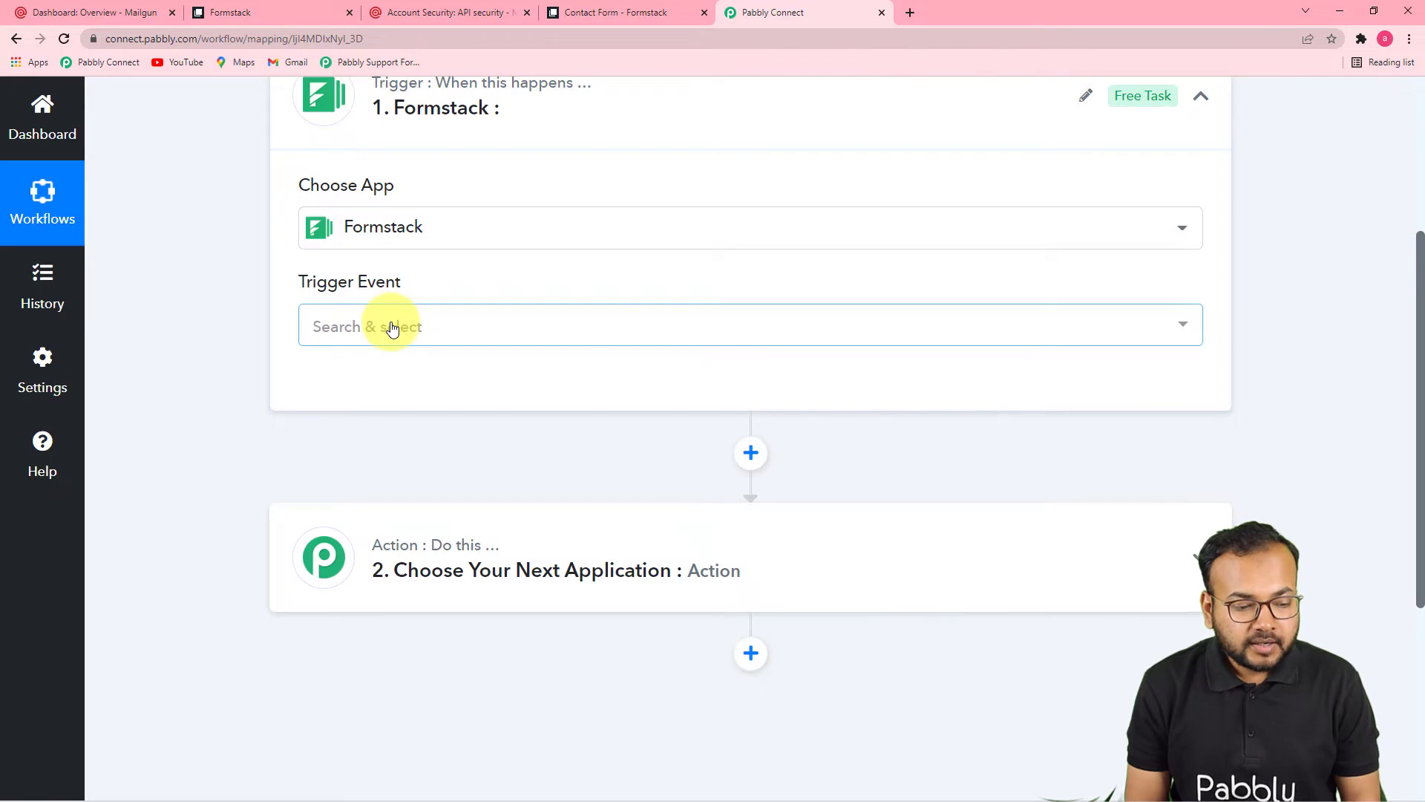
click(392, 328)
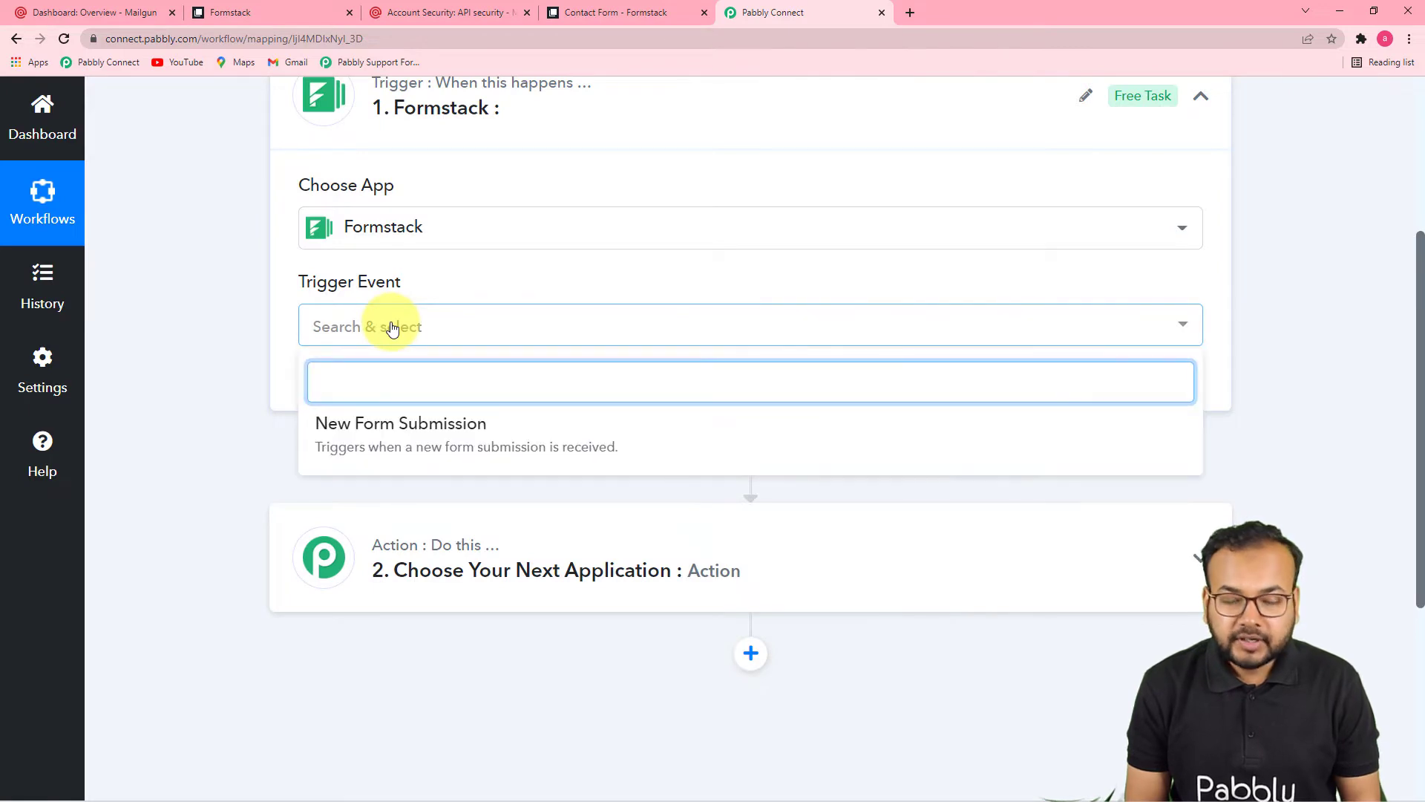
click(344, 427)
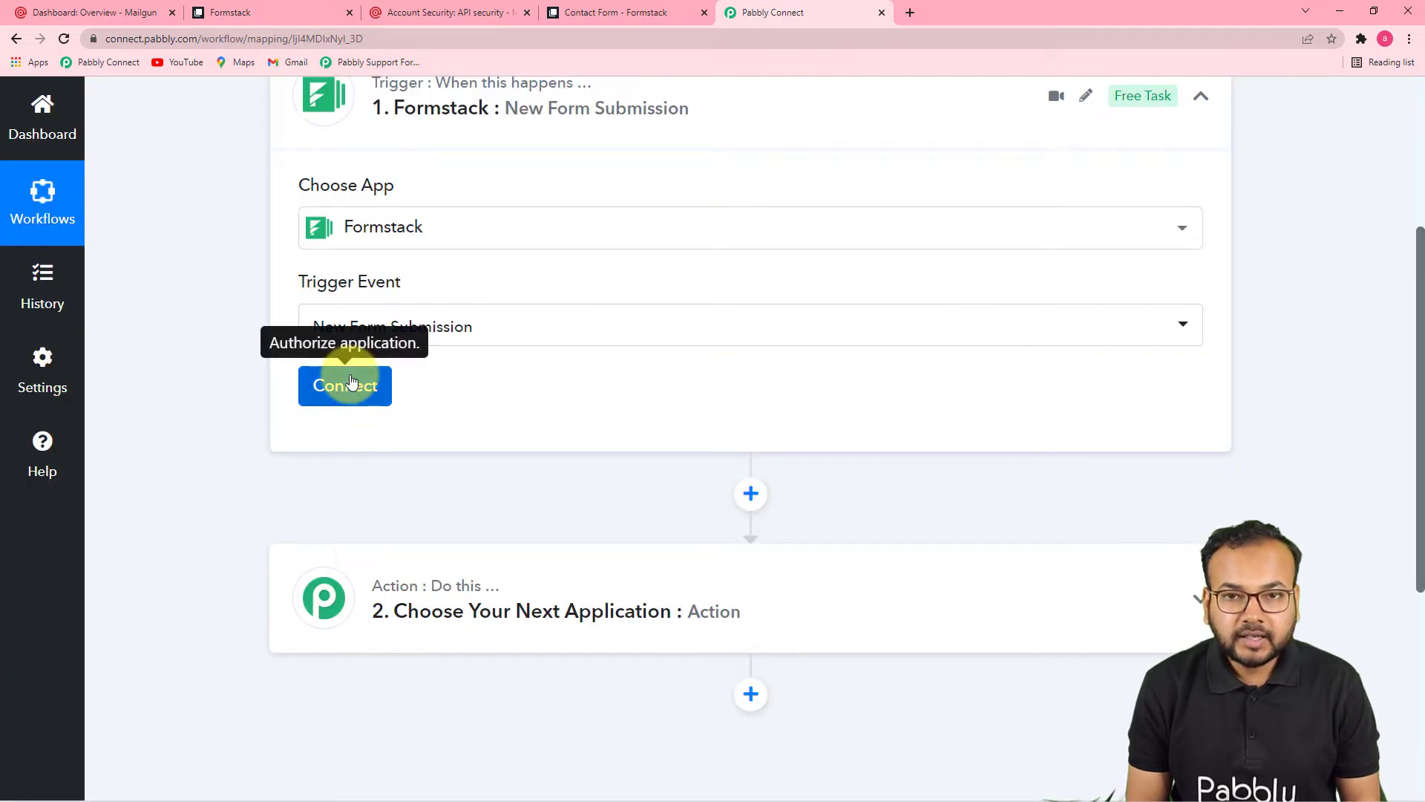
Step: Authorize a new Formstack account connection for the trigger, then switch to the Formstack tab
click(346, 385)
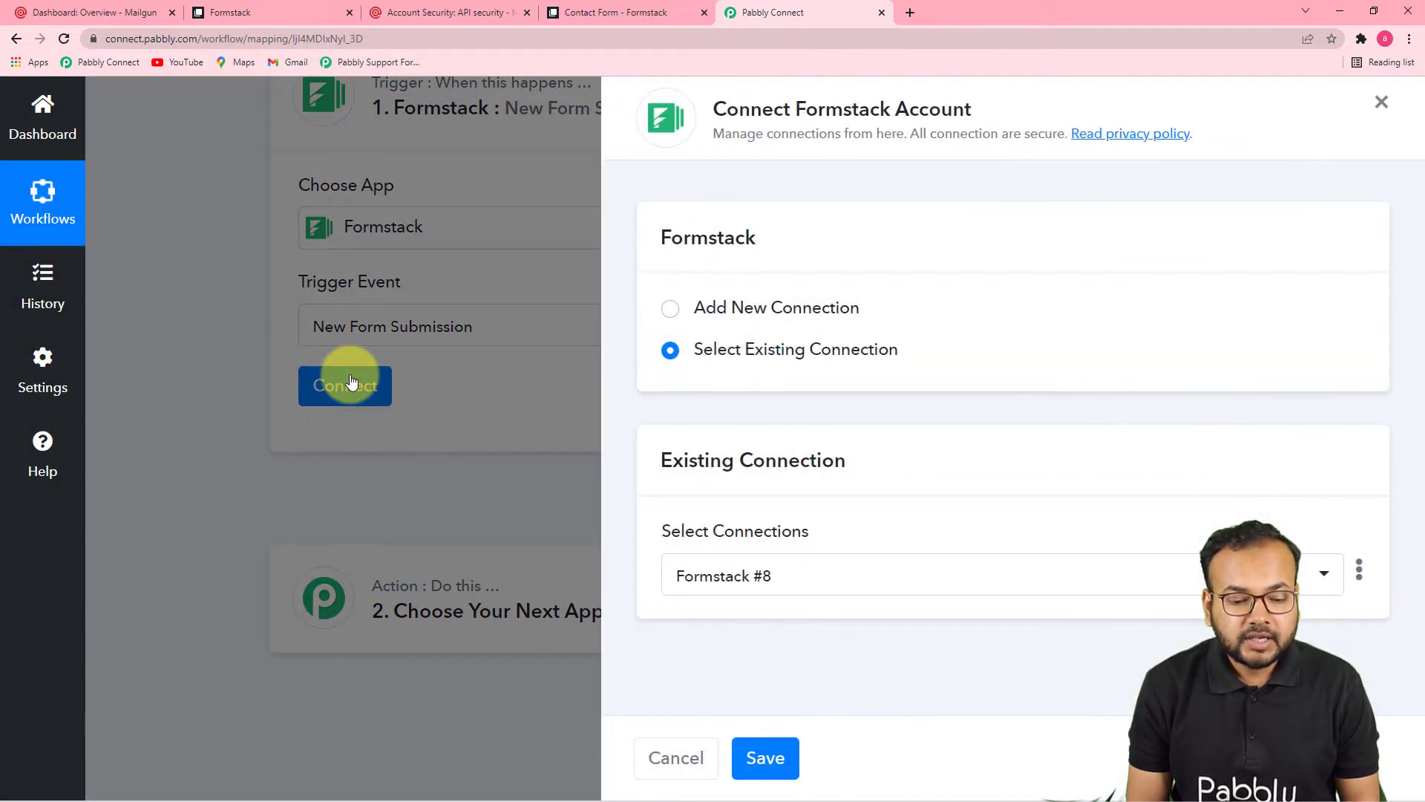
click(665, 310)
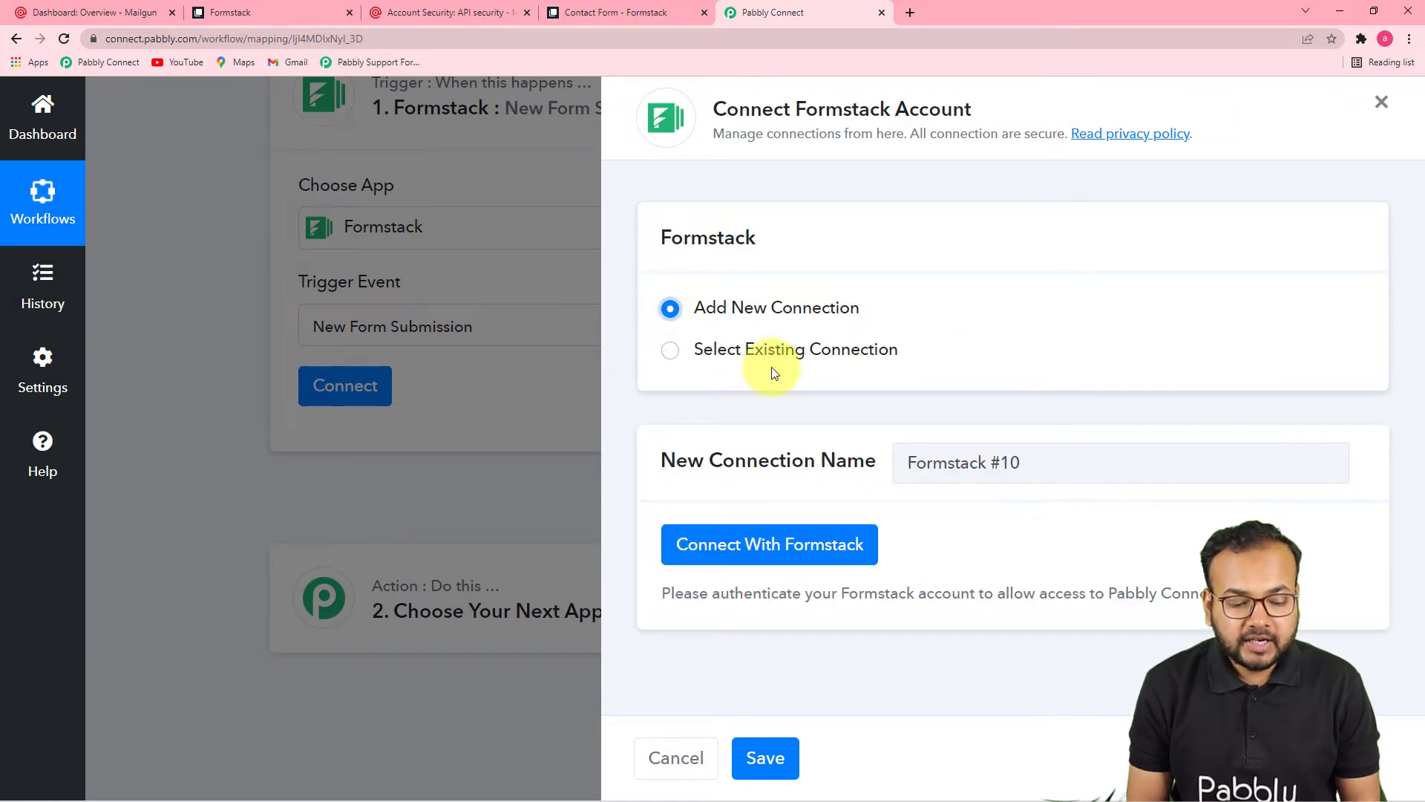
click(725, 544)
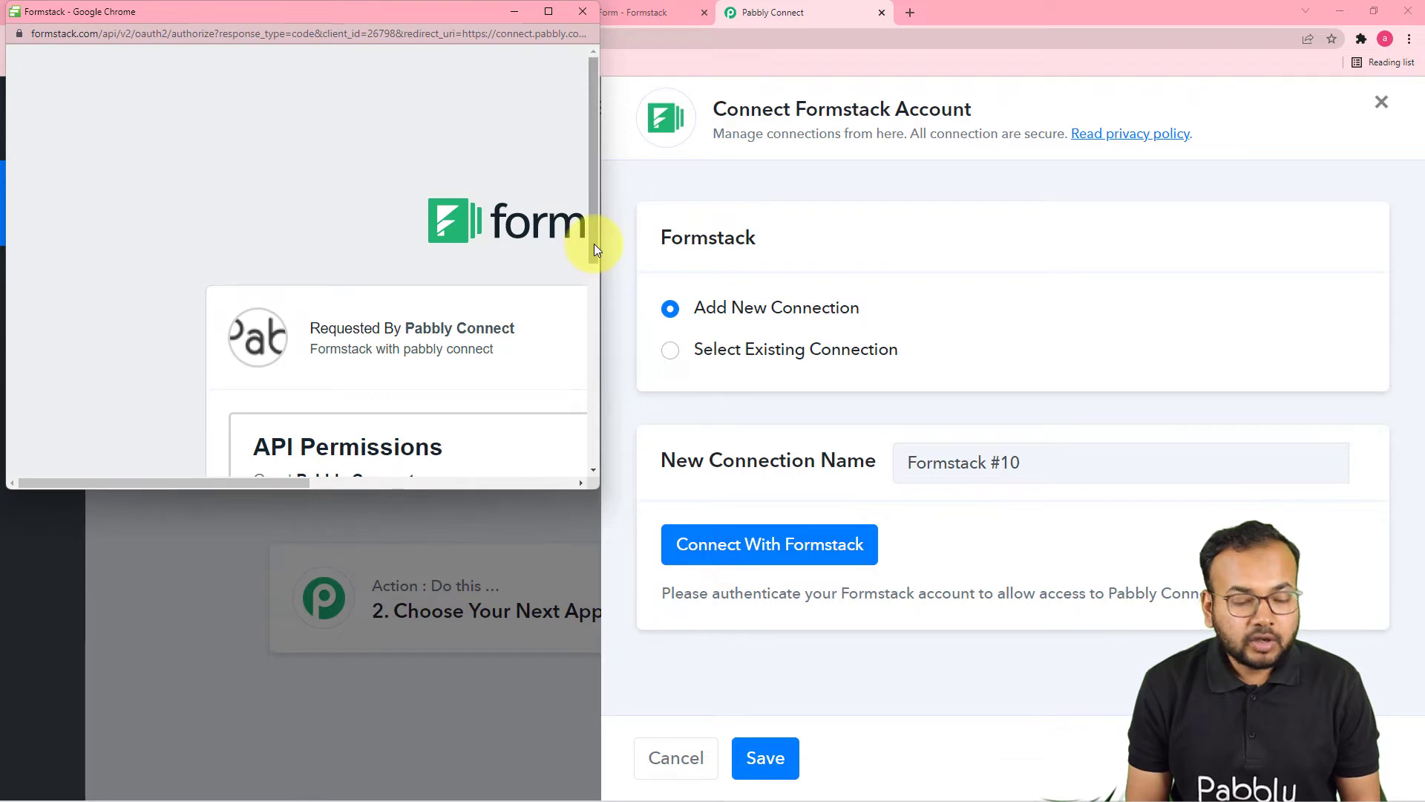
click(547, 13)
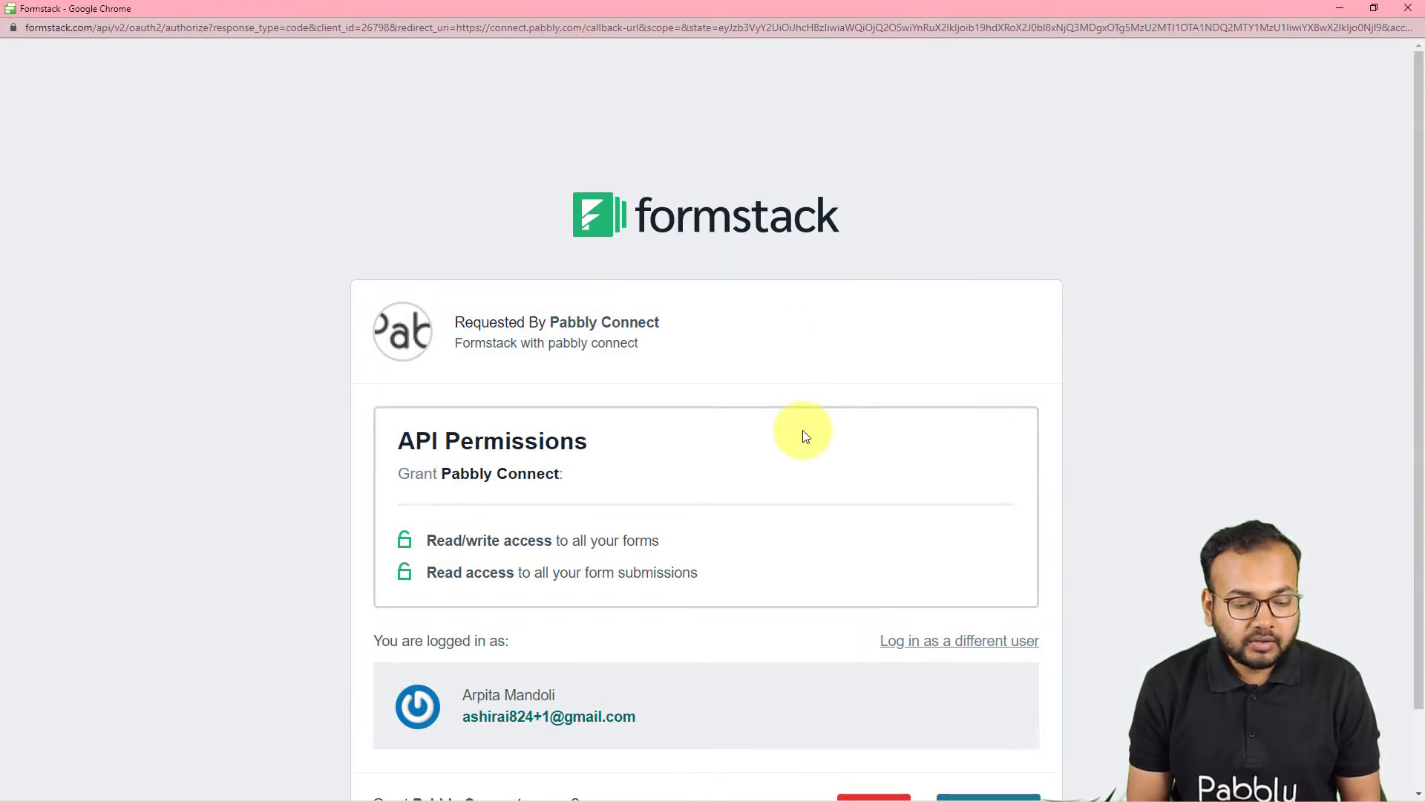
scroll(805, 435, down, 1)
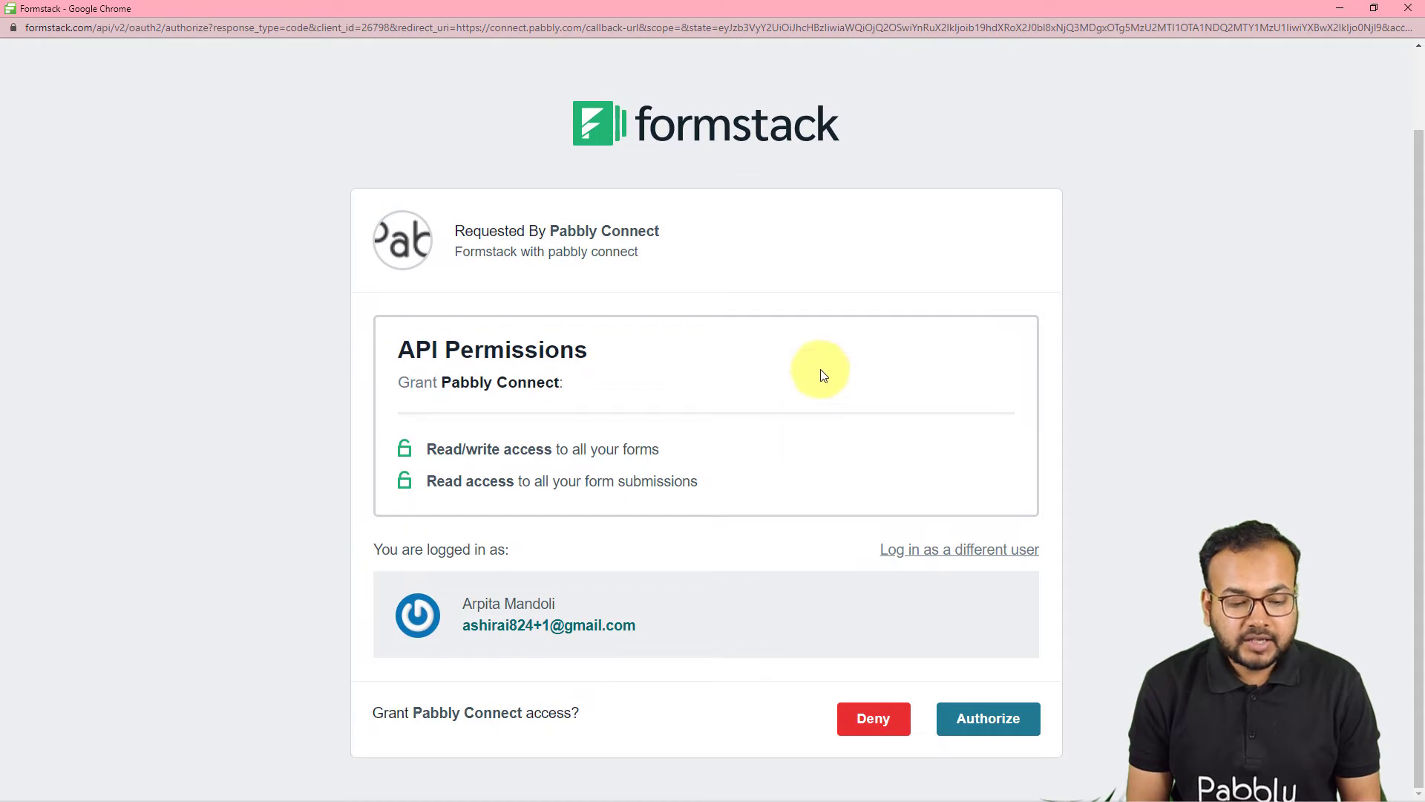
click(1006, 728)
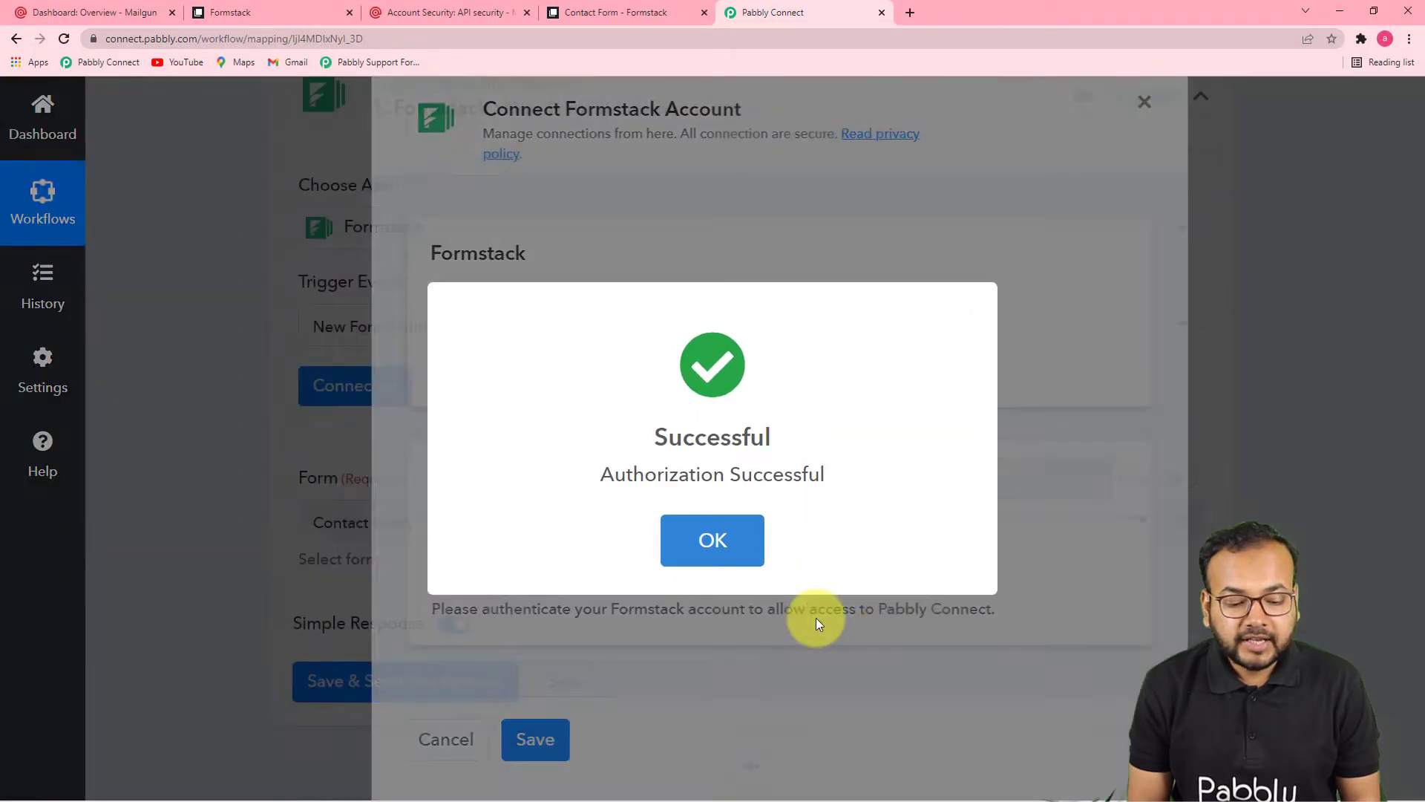
scroll(558, 568, down, 3)
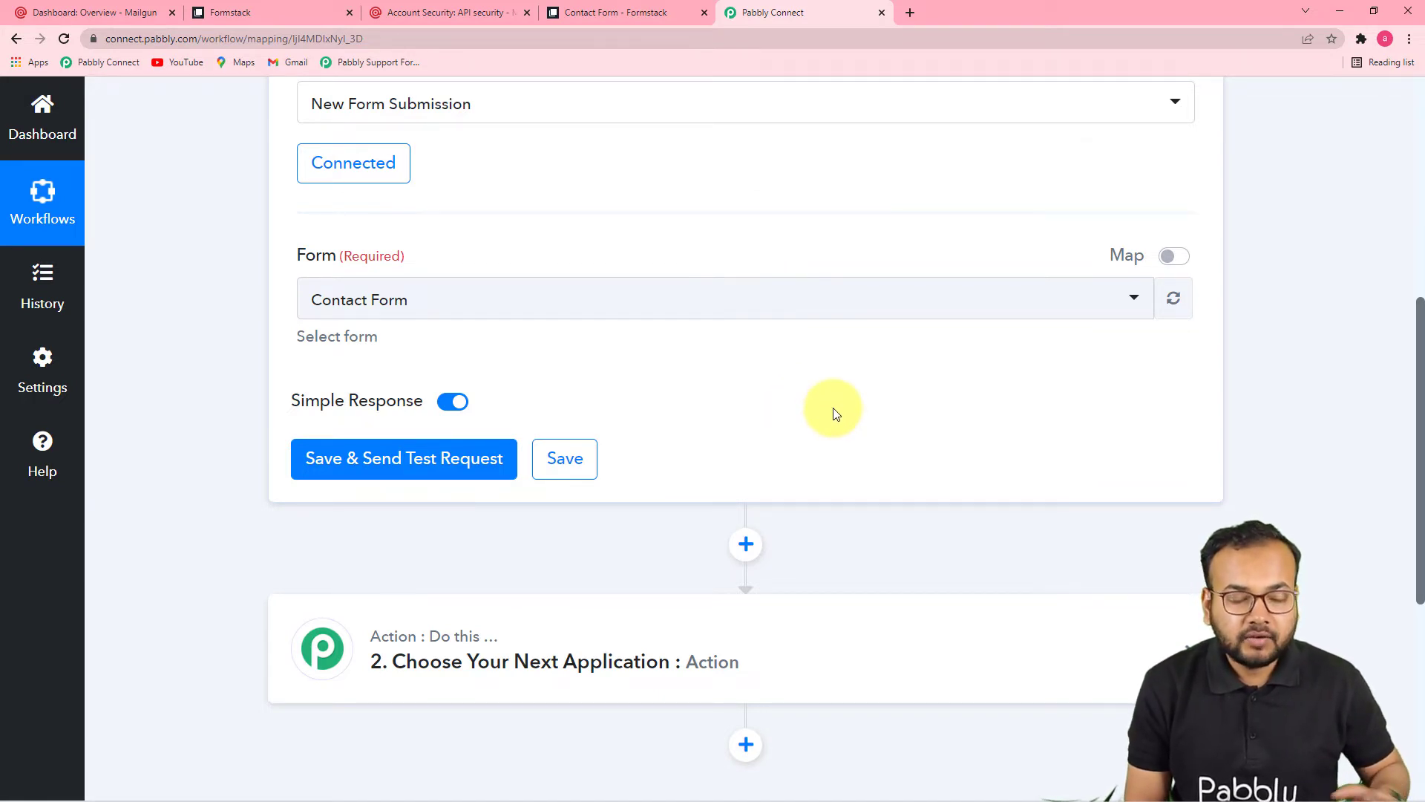
click(262, 20)
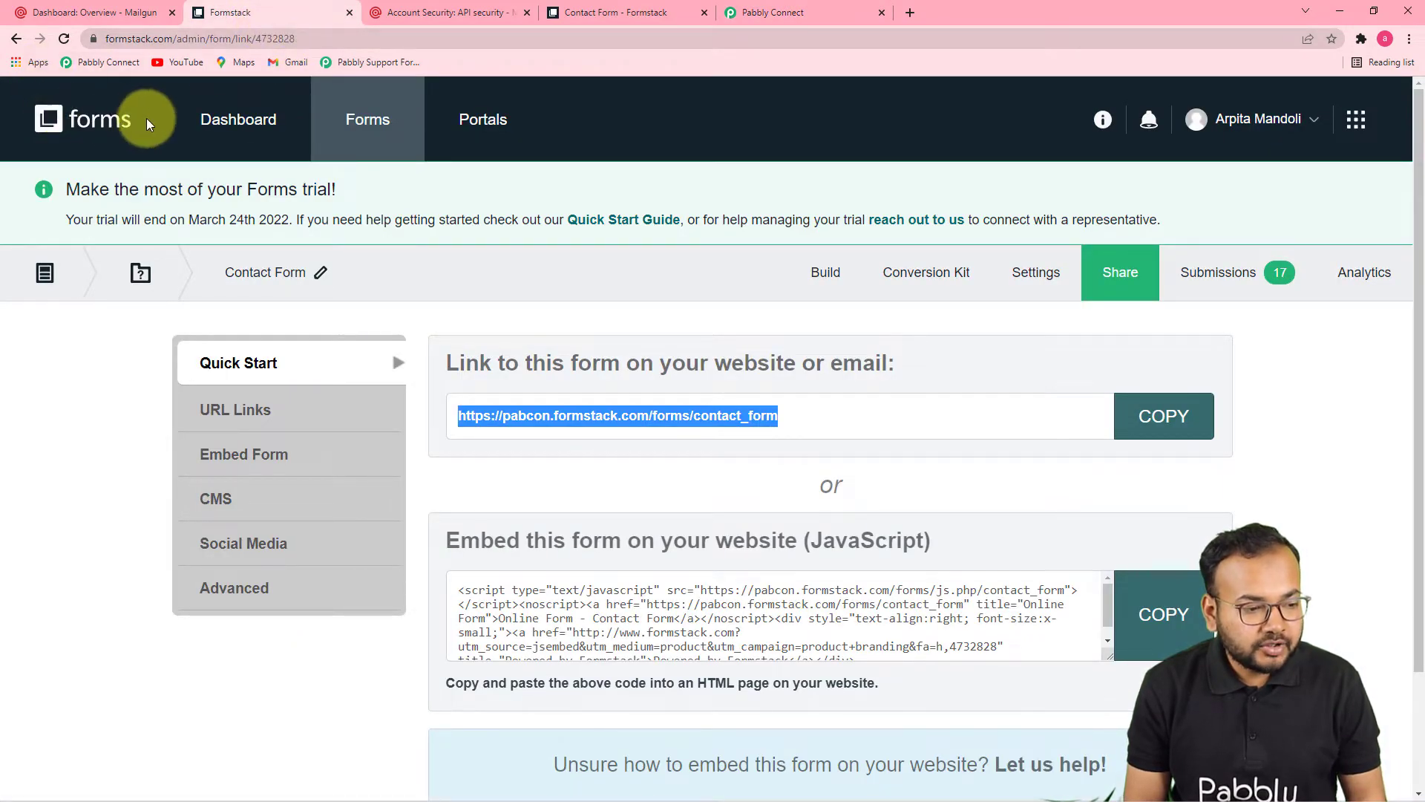
Step: View the Formstack forms list with Contact Form and Feedback Form, then return to Pabbly Connect
click(112, 119)
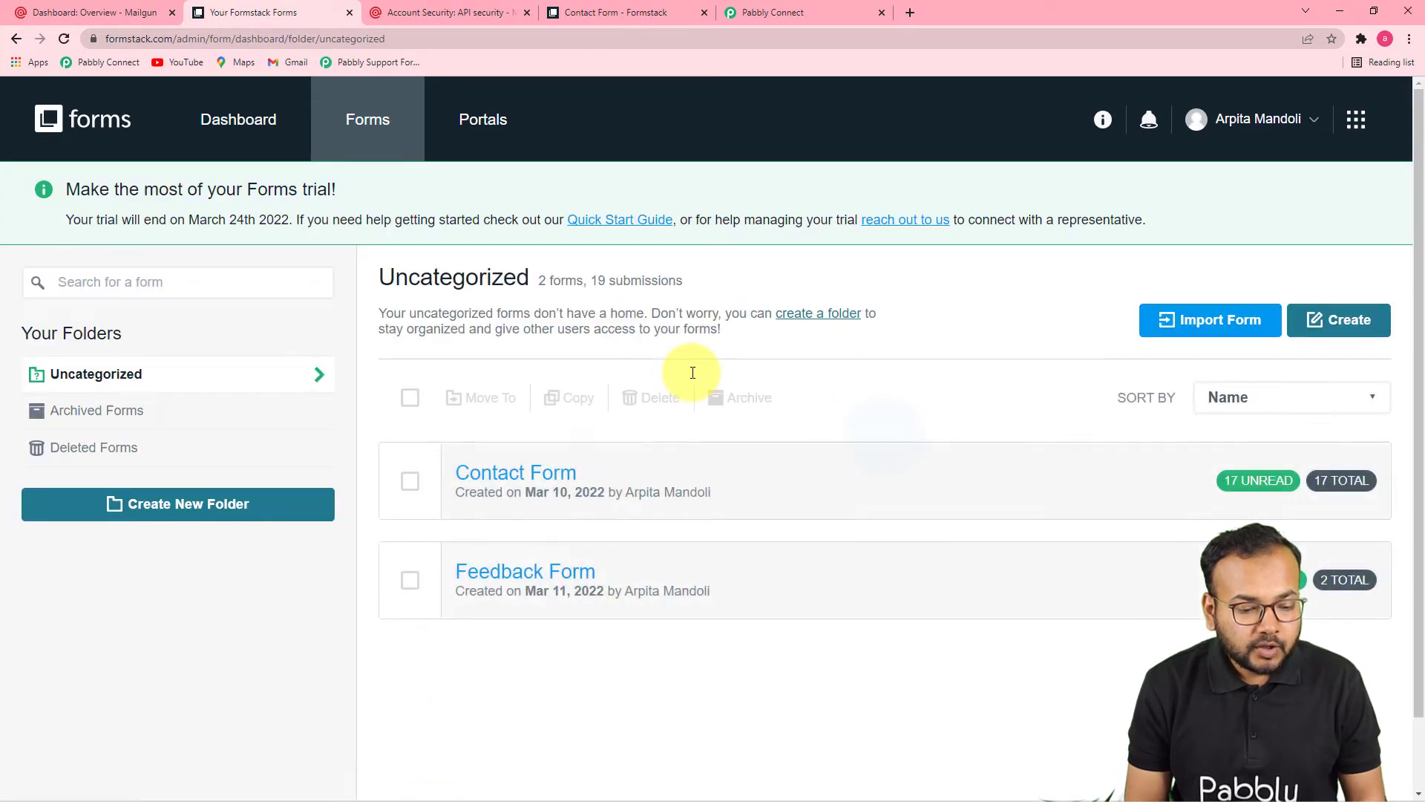
mouse_move(446, 471)
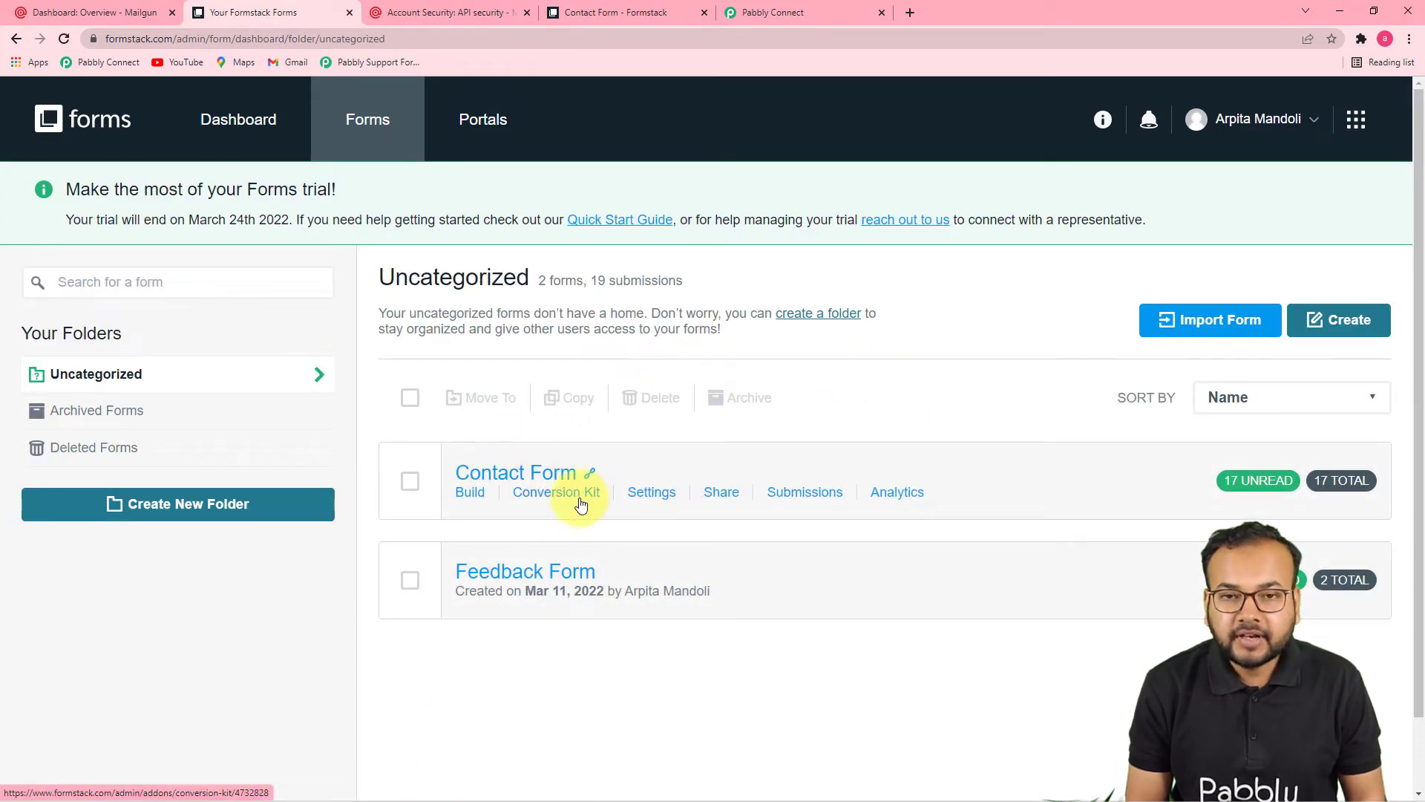
click(775, 11)
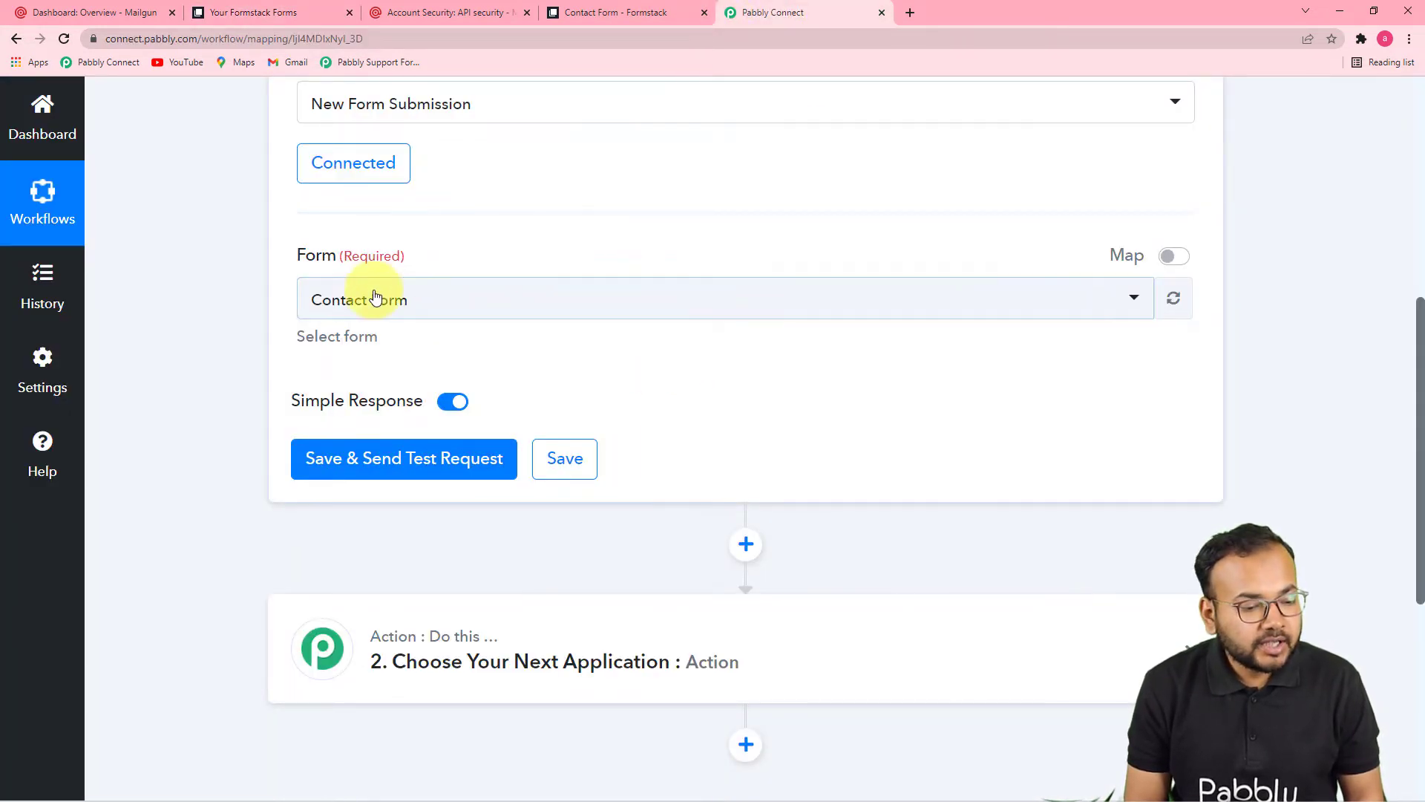
Step: Choose Contact Form as the trigger form, save and send a test request, then open the live form
click(443, 301)
click(328, 396)
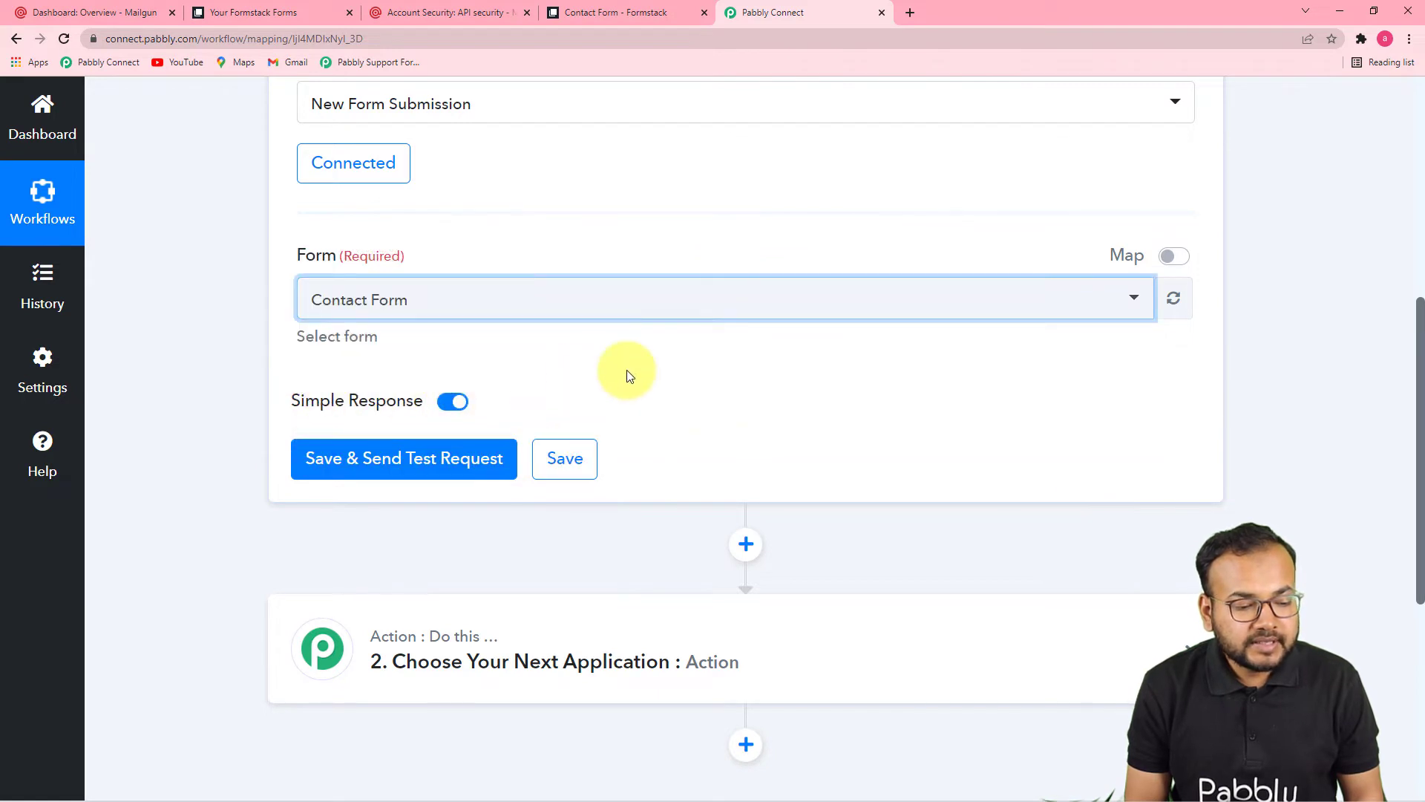
click(341, 457)
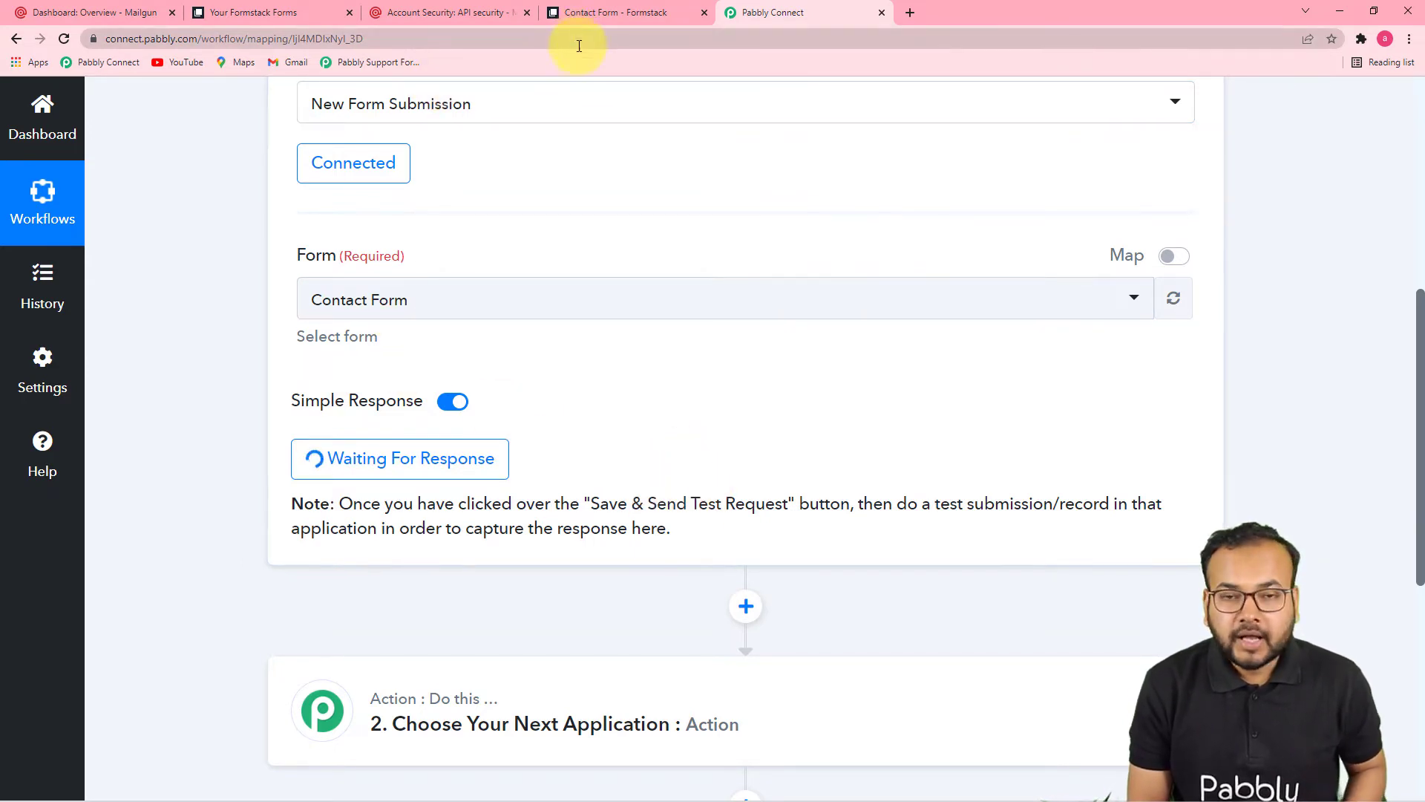
click(616, 12)
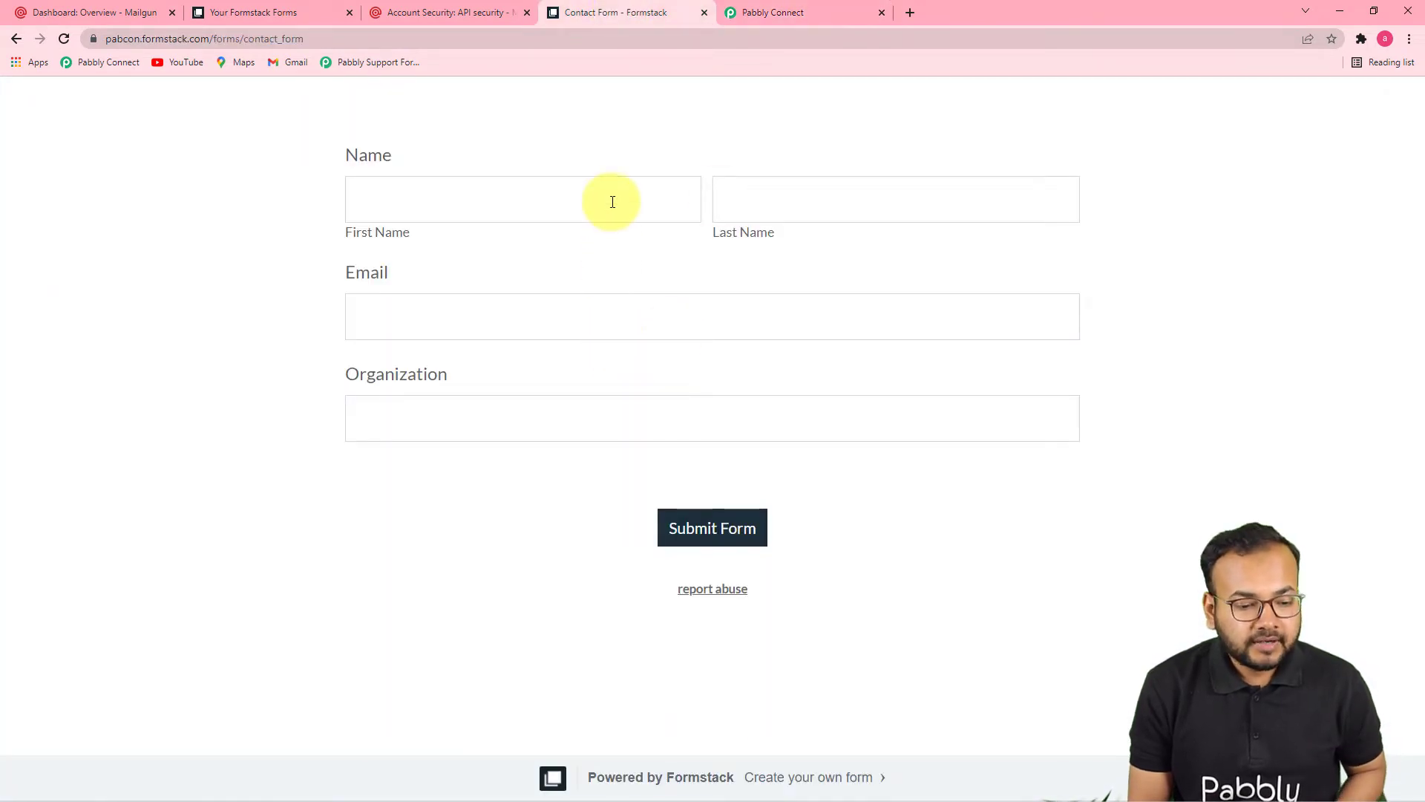
Step: Enter the test contact's first and last name in the Contact Form, fixing typos
click(612, 201)
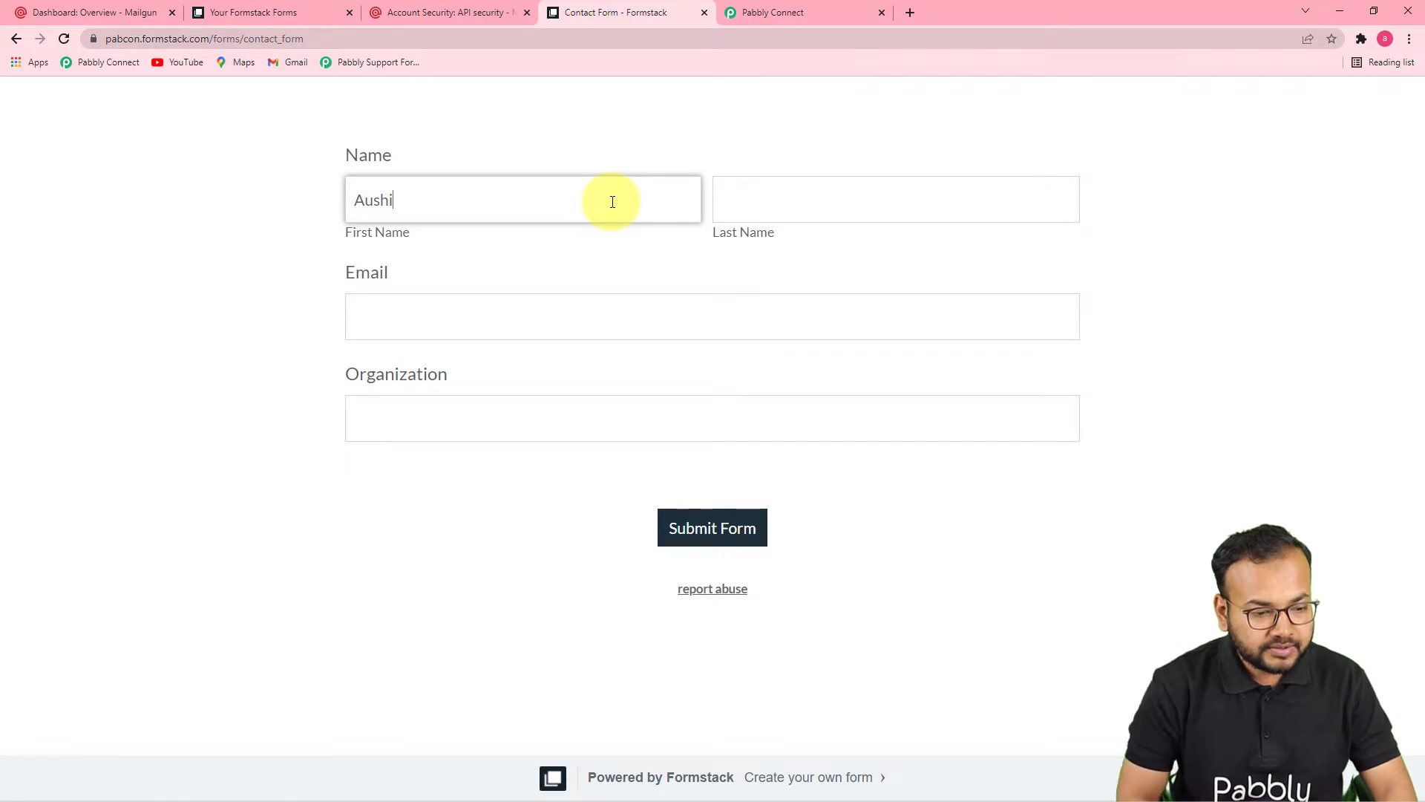
key(BackSpace)
key(BackSpace)
key(BackSpace)
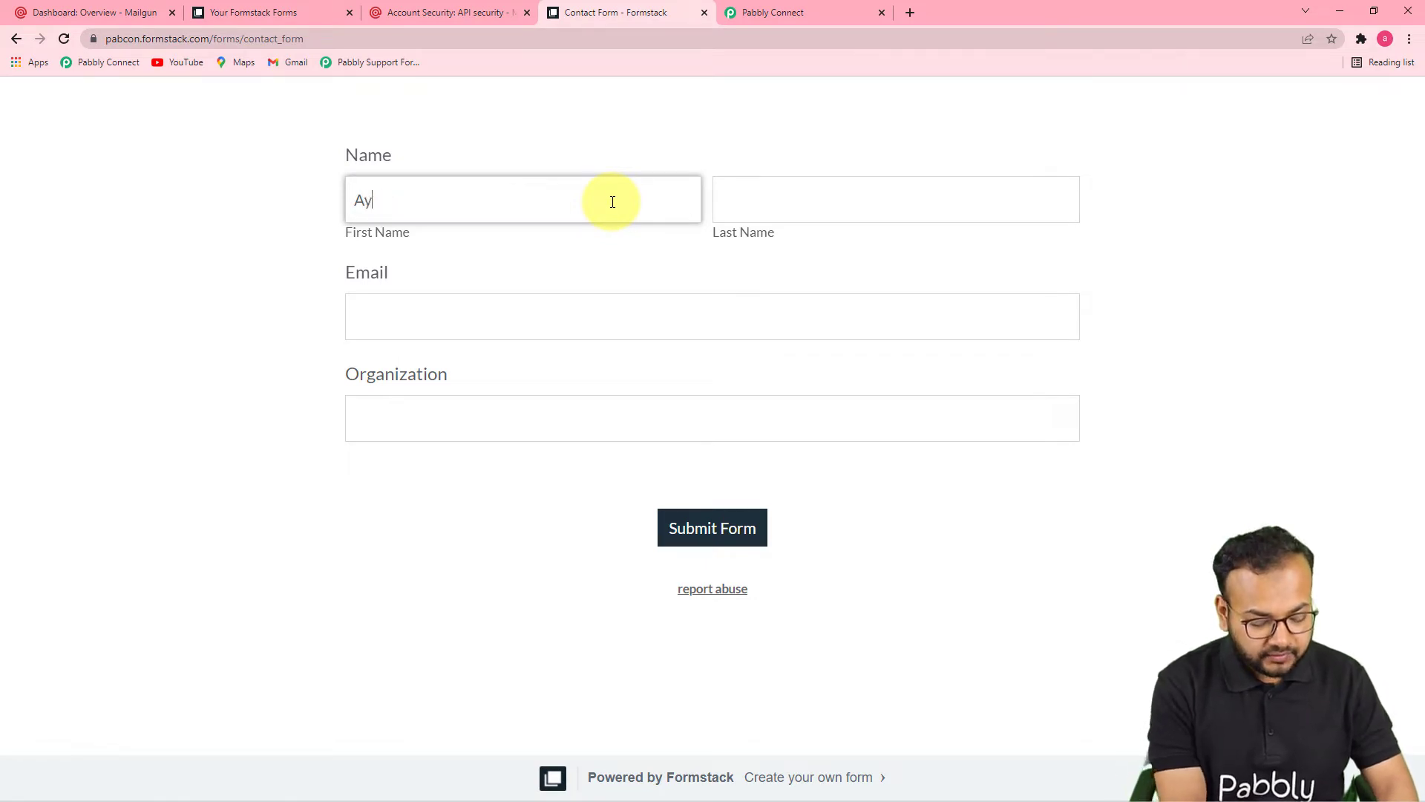
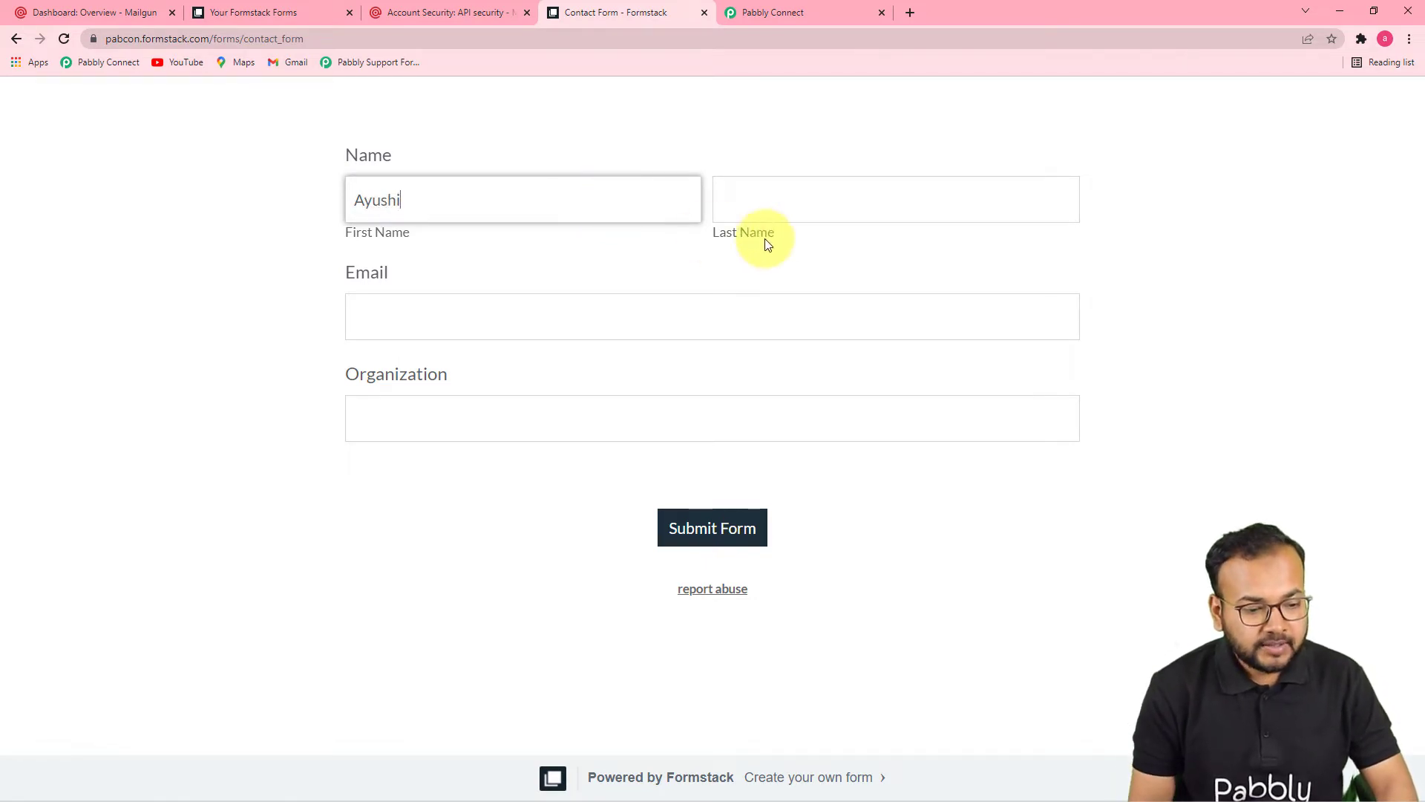
click(785, 213)
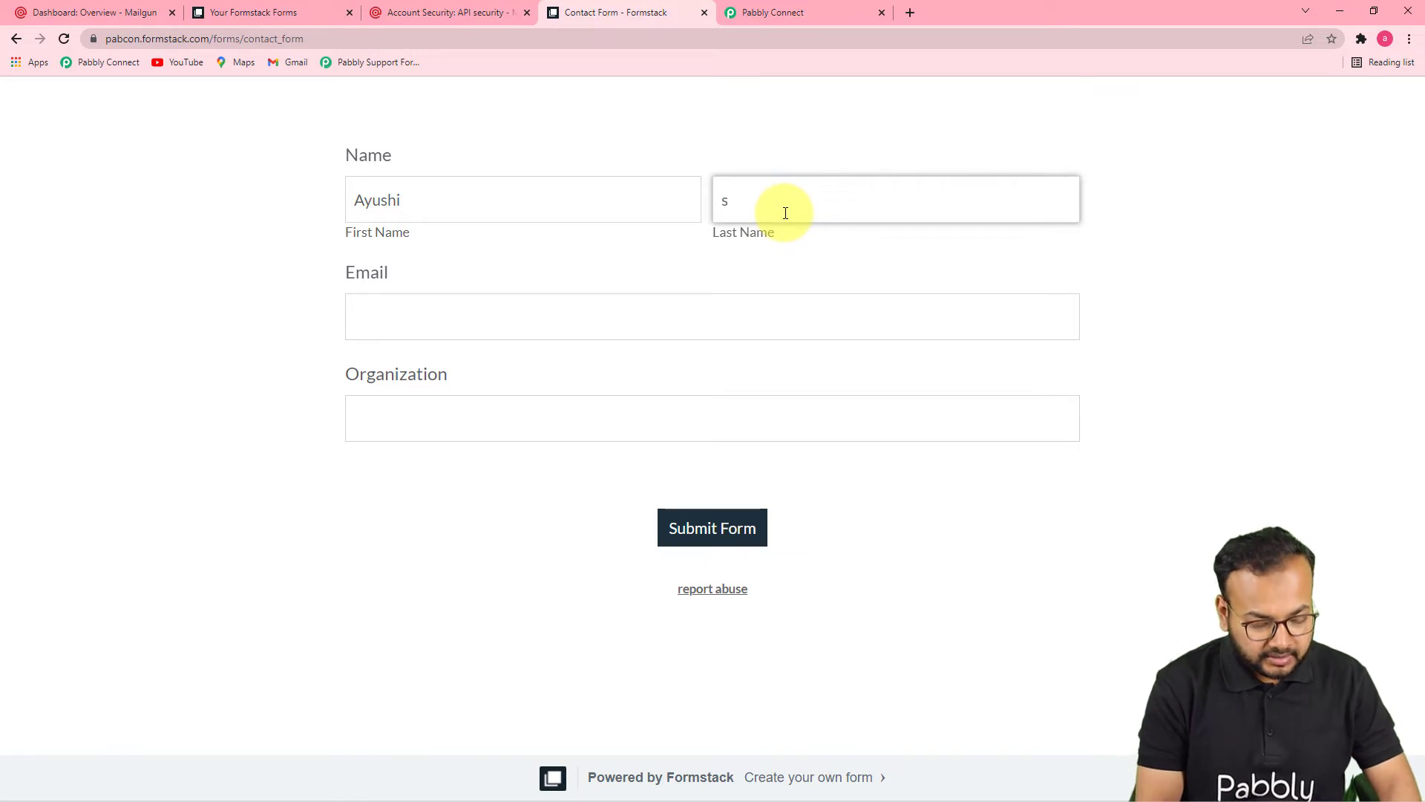
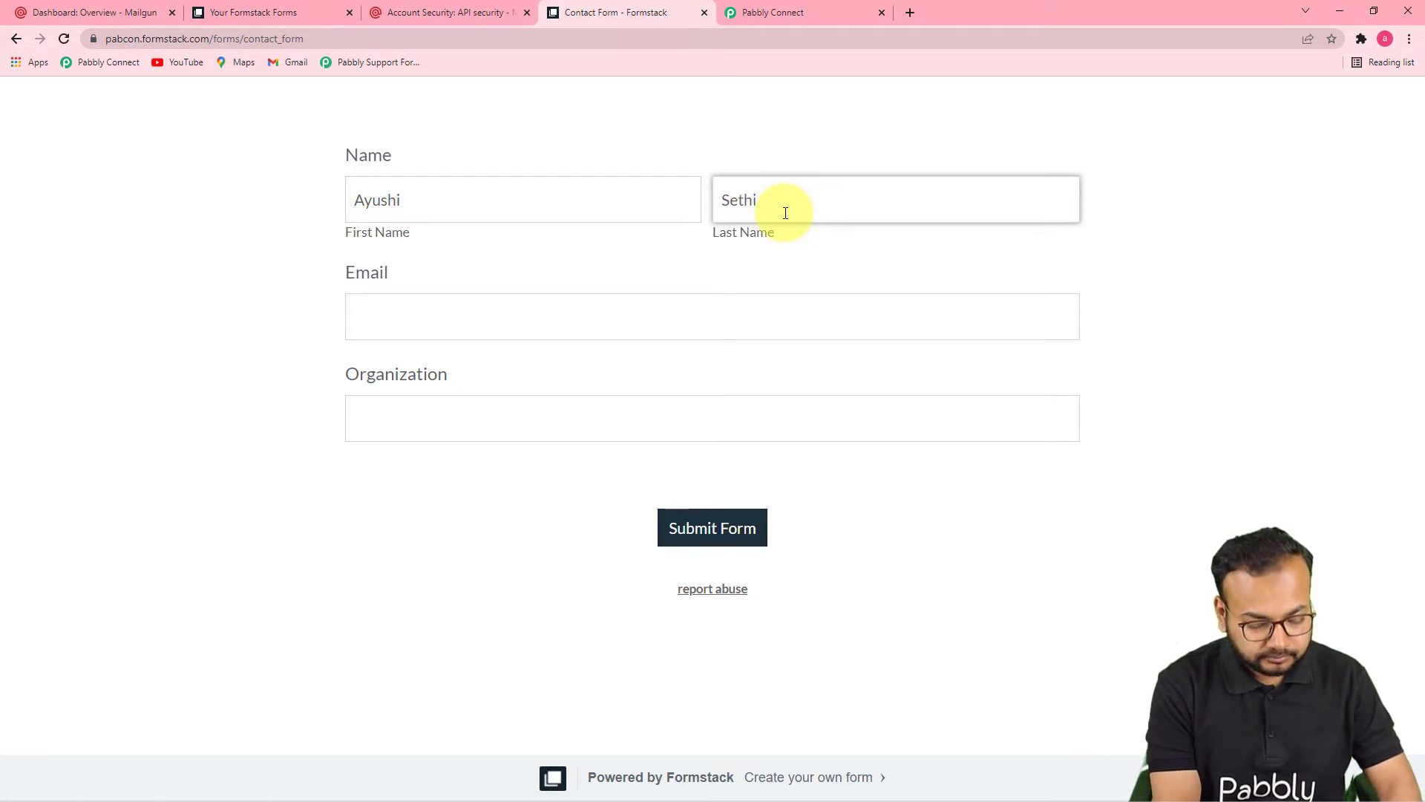
Step: Fill in the contact's e-mail address and organization 'Magnet Brains', then submit the form
click(559, 336)
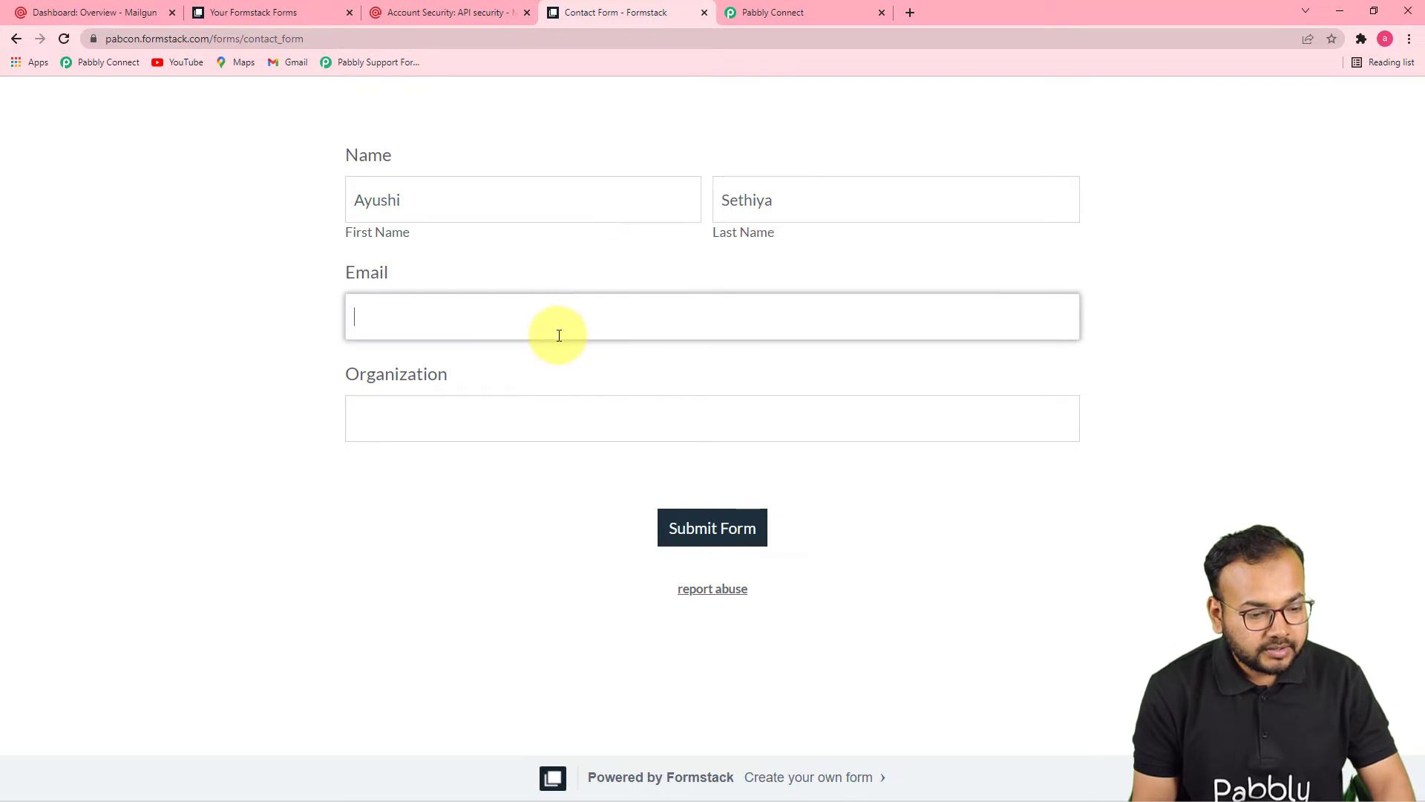
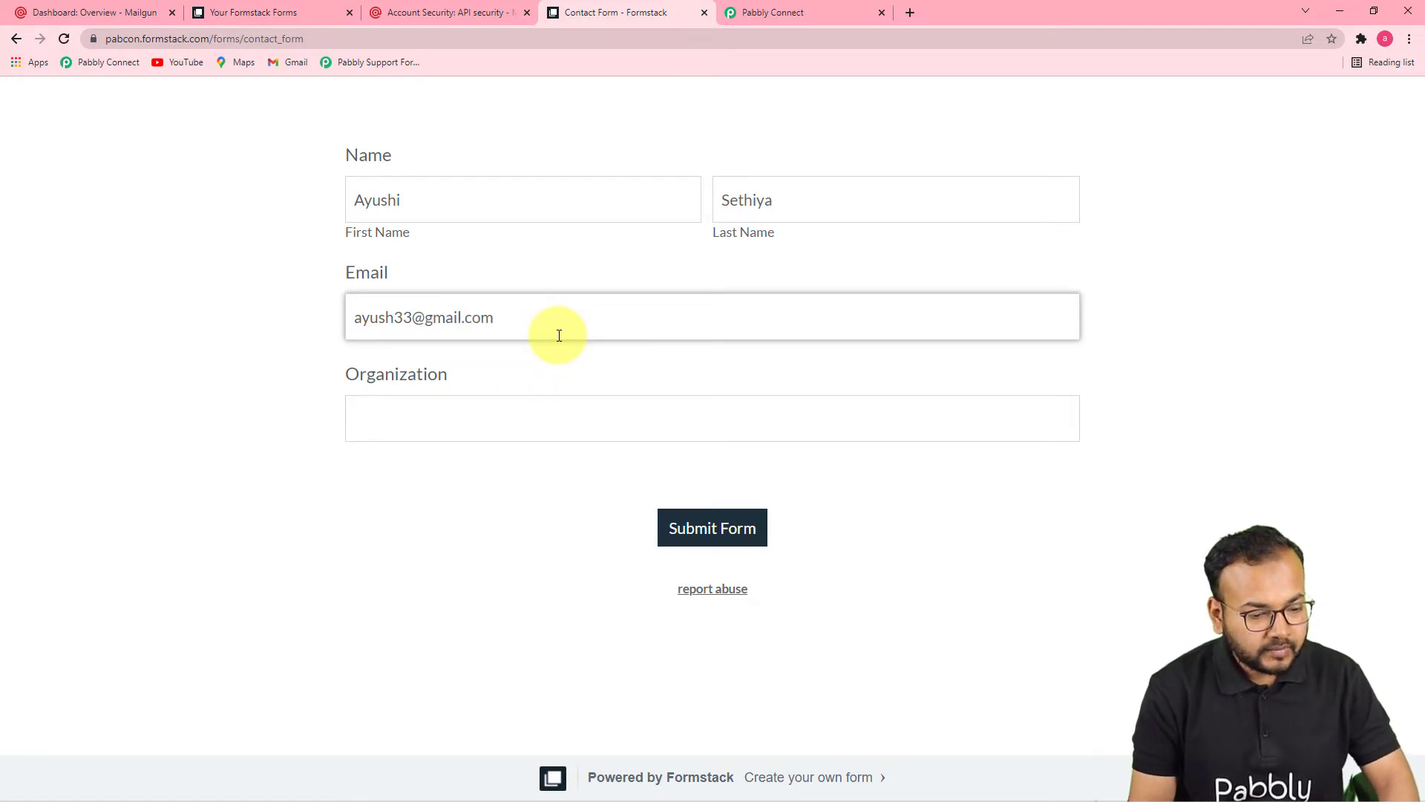
click(497, 428)
text(Ma)
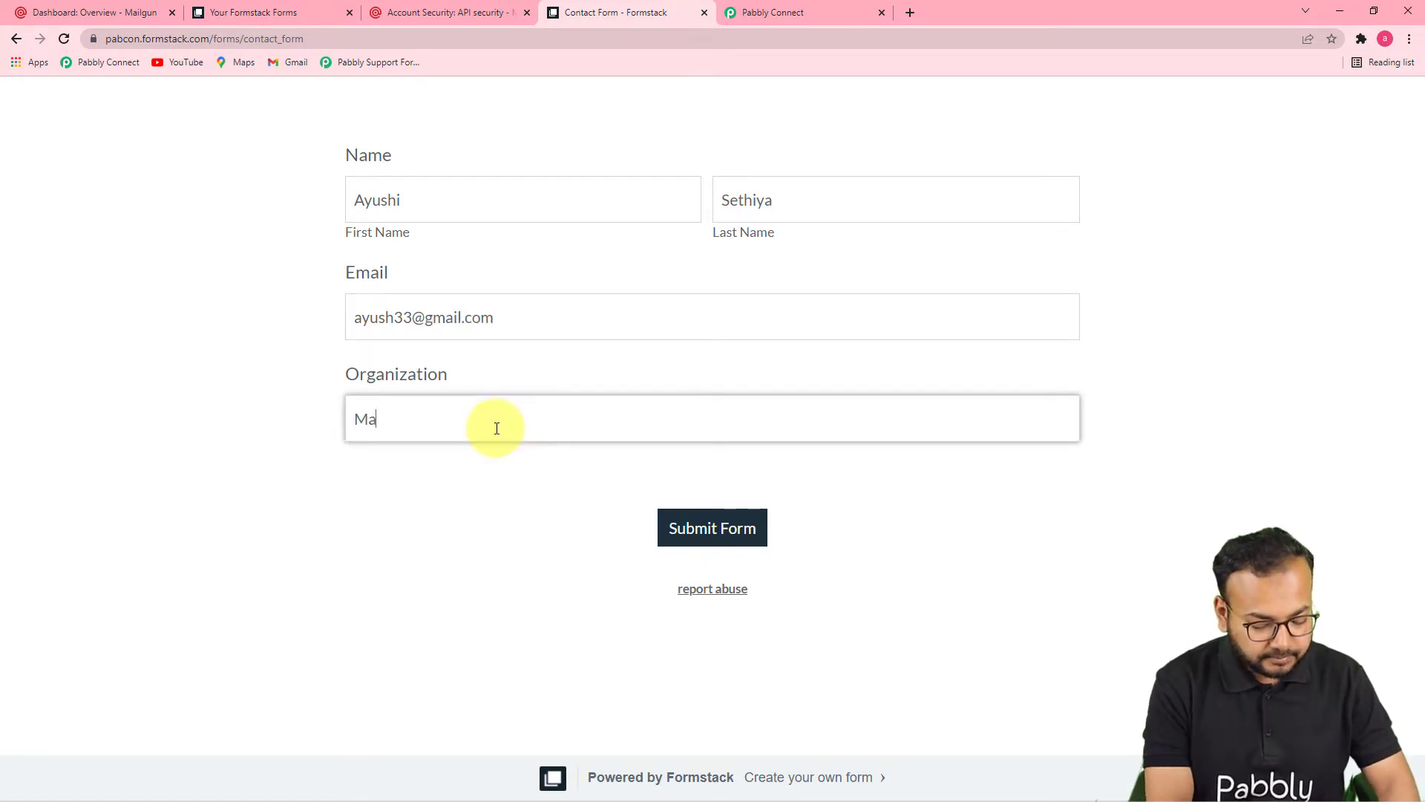
text(gnet Brains)
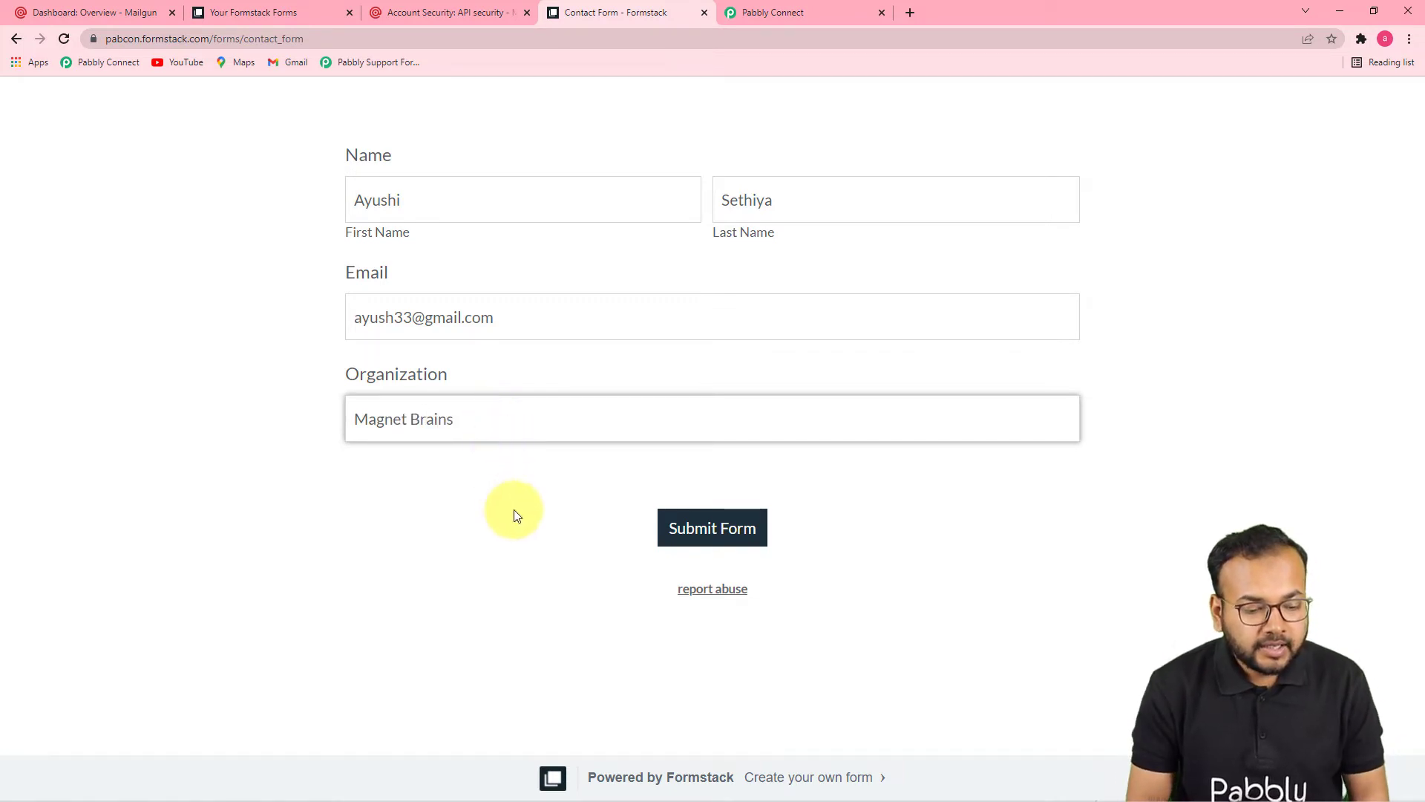
click(672, 526)
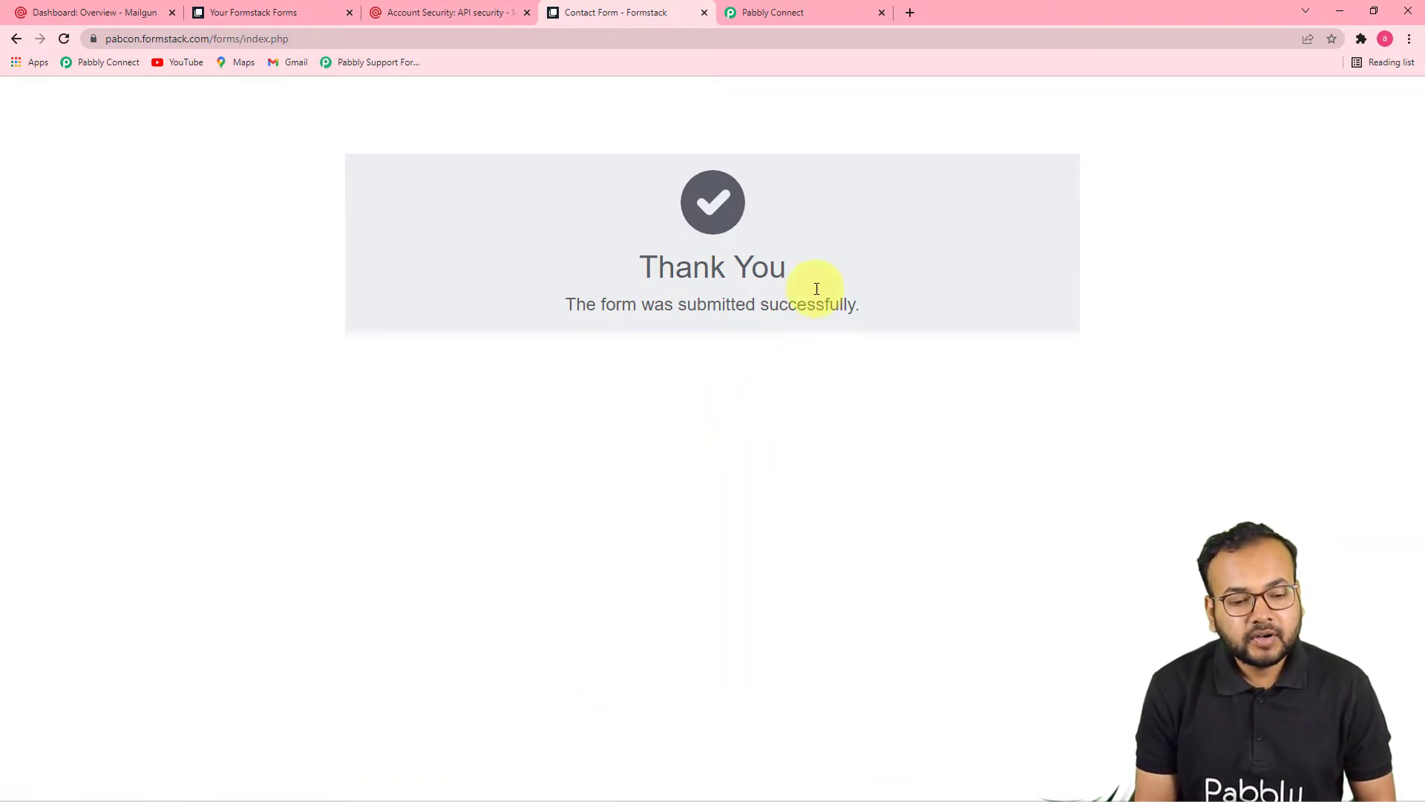
Step: Review the captured submission's name, e-mail and organization fields in the trigger's Response Received
click(813, 13)
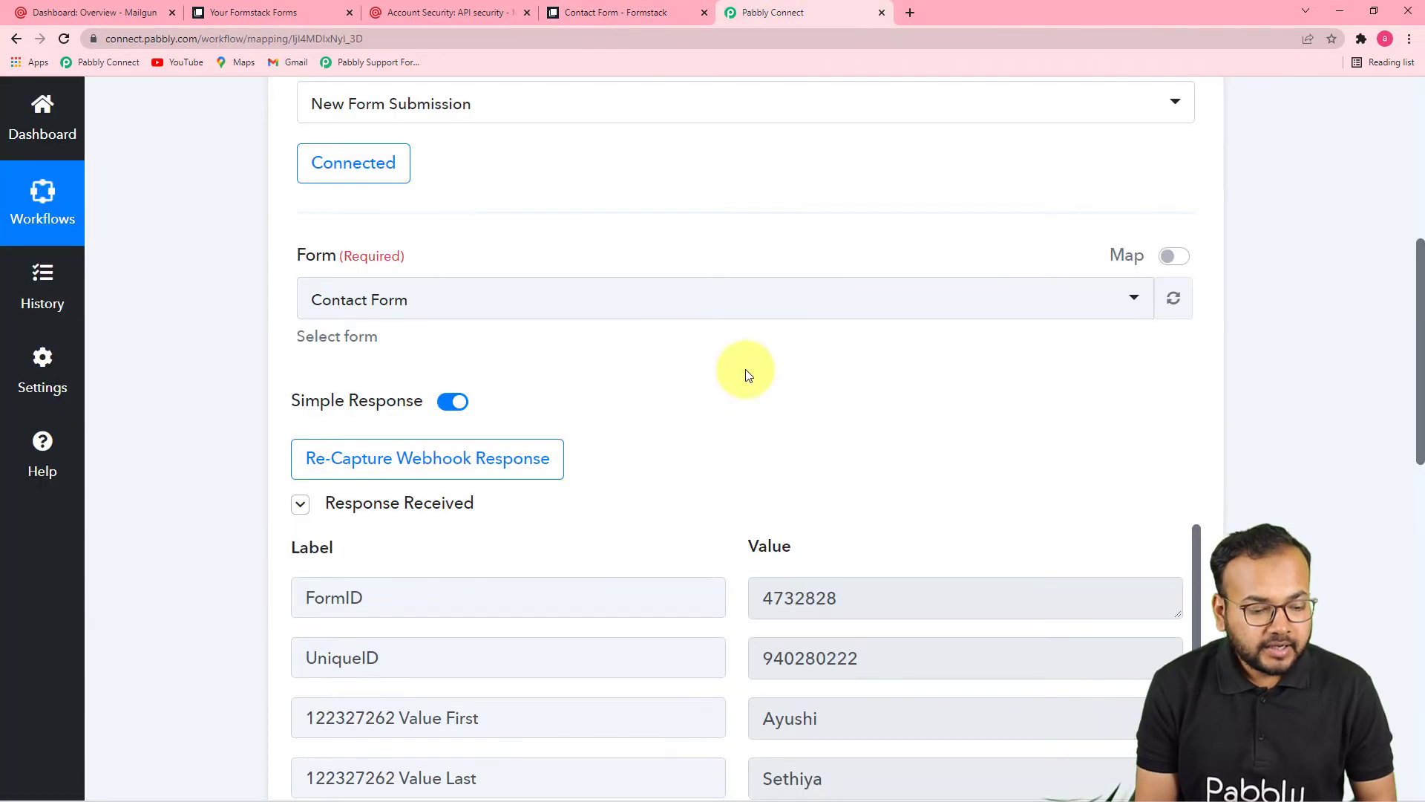
scroll(748, 397, down, 2)
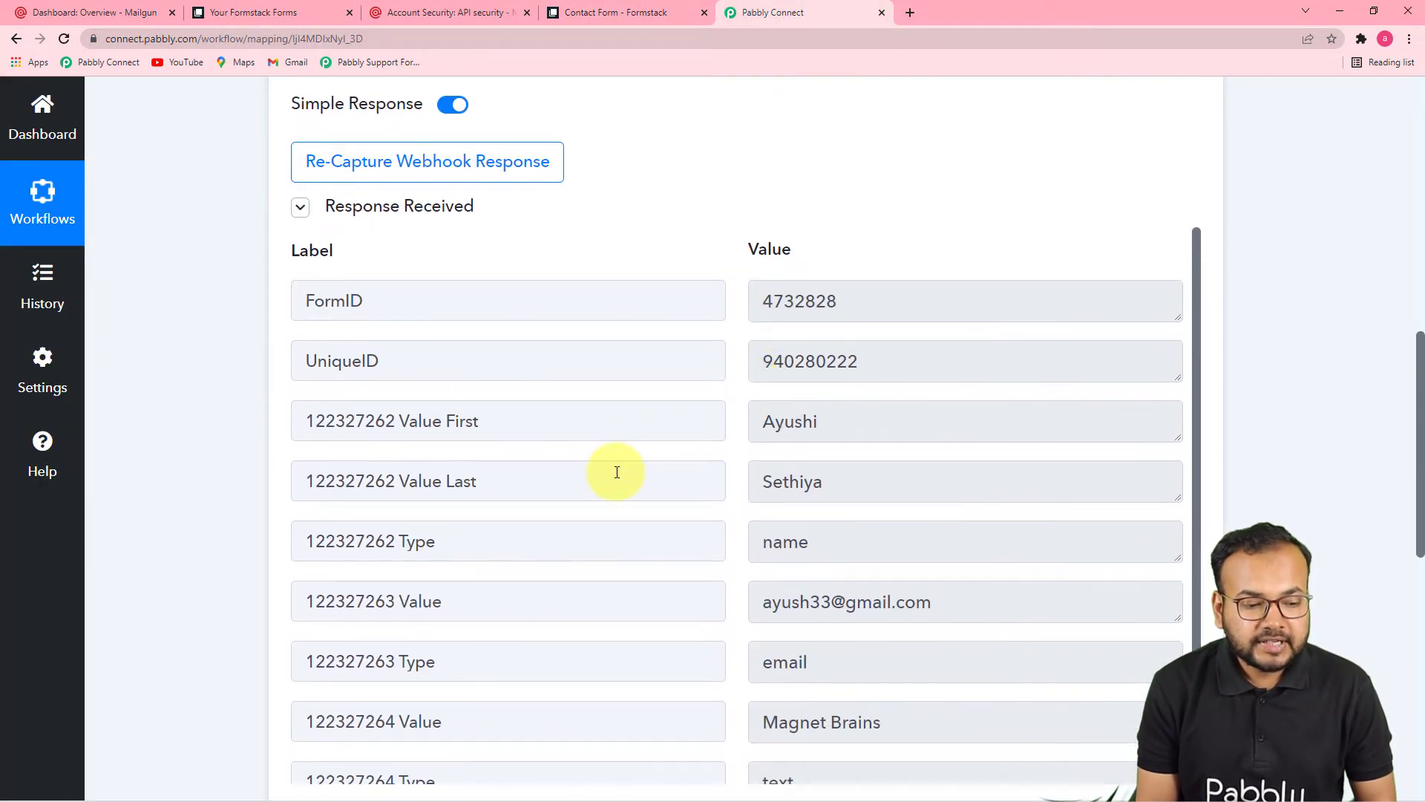
scroll(669, 473, down, 1)
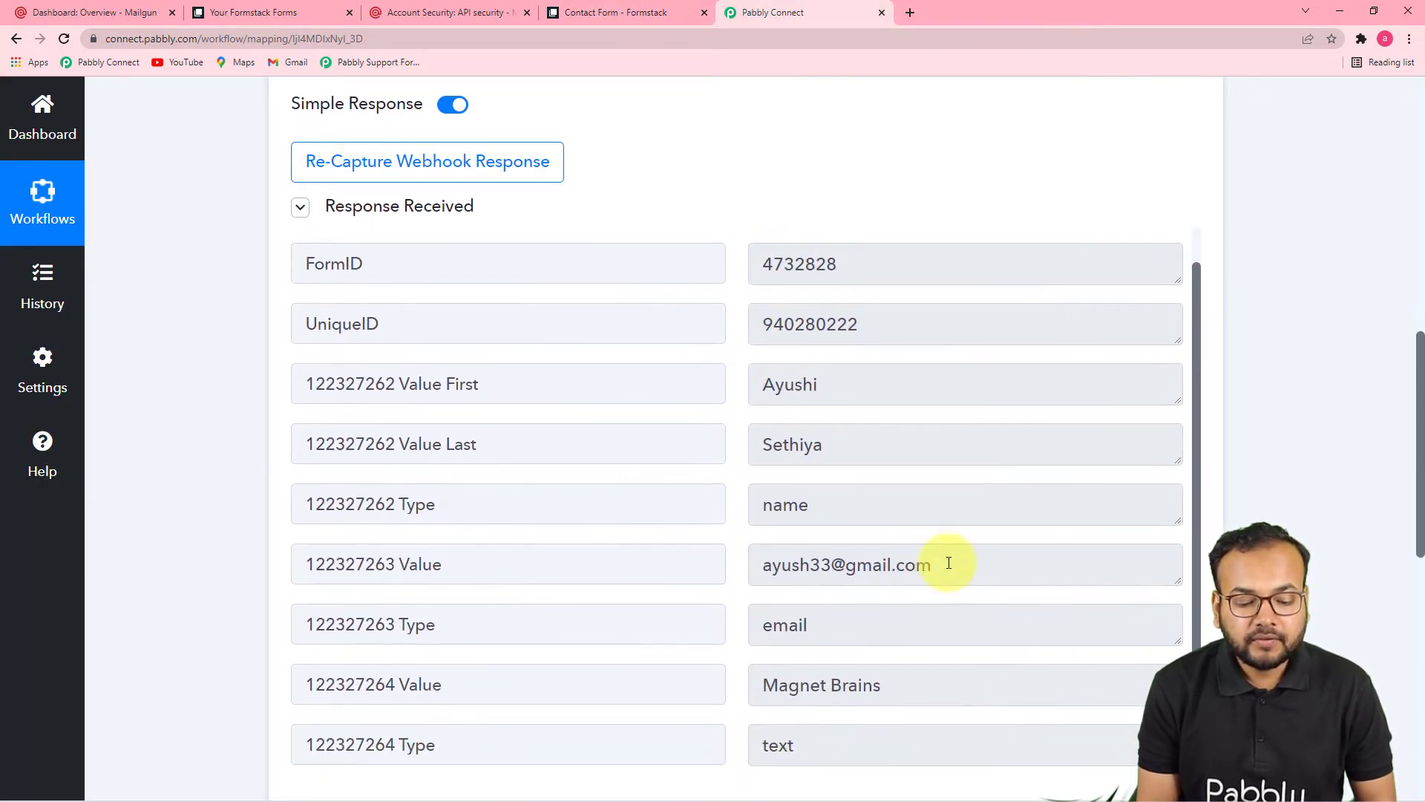
scroll(949, 563, down, 3)
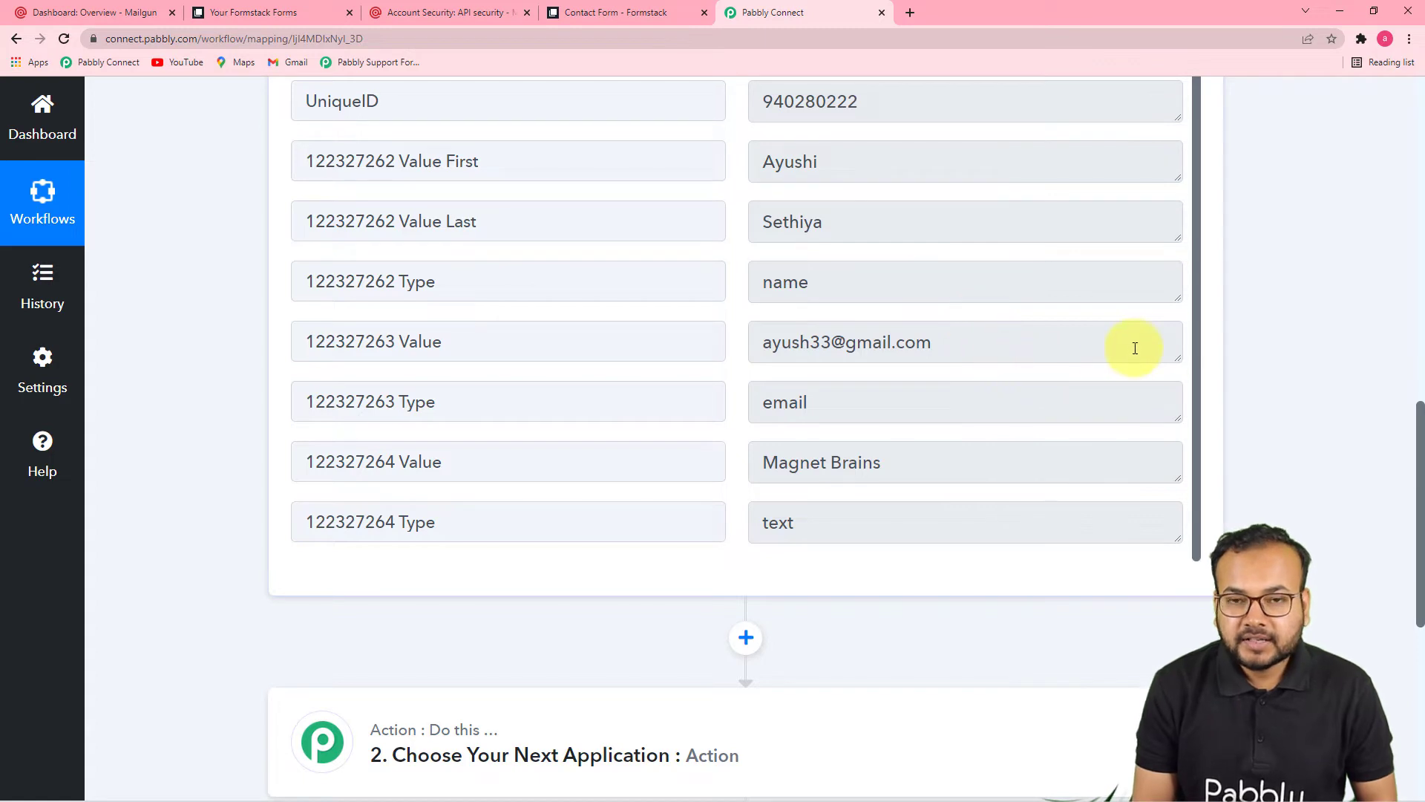
scroll(1258, 459, down, 4)
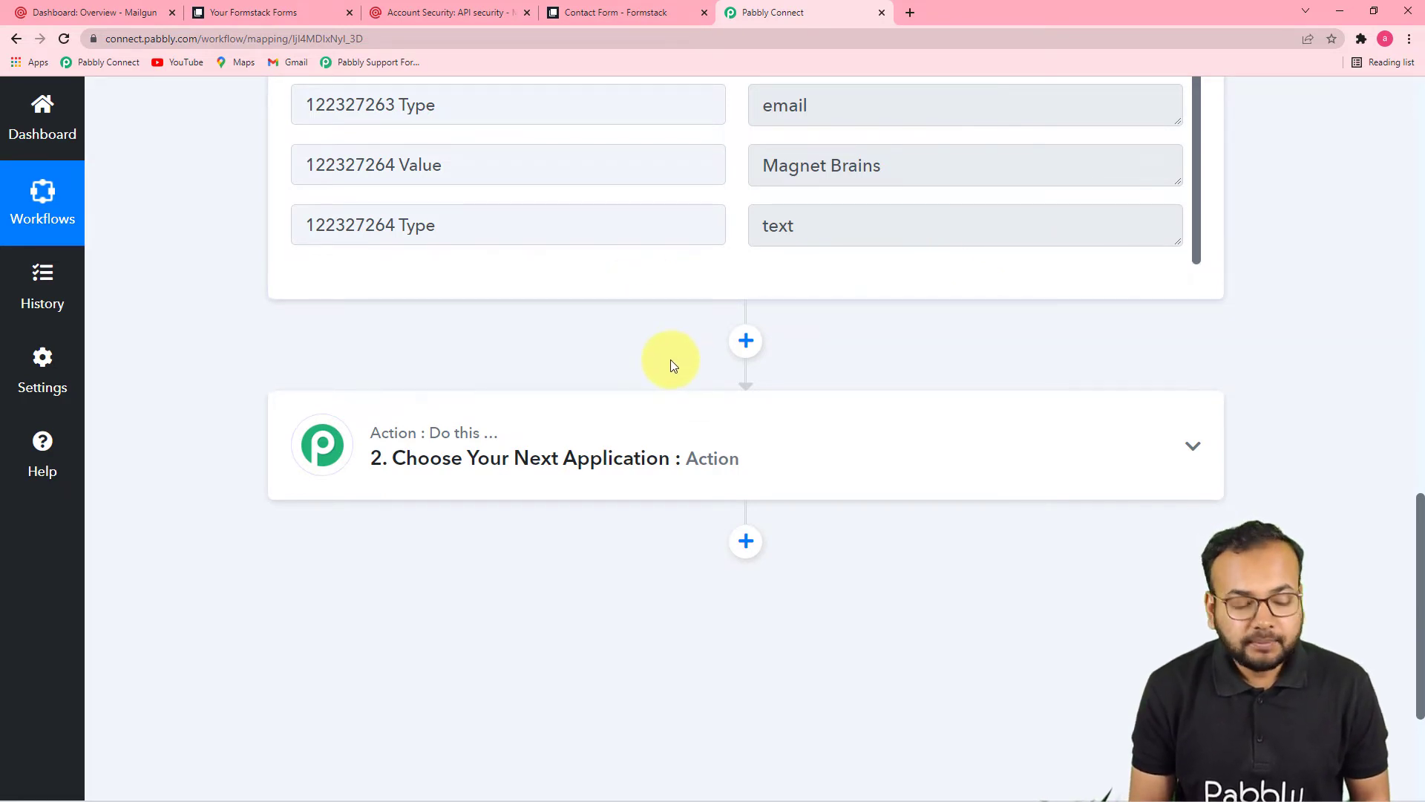
Step: Set step 2 to MailGun with the New Mailing List Member action event and begin connecting
click(448, 469)
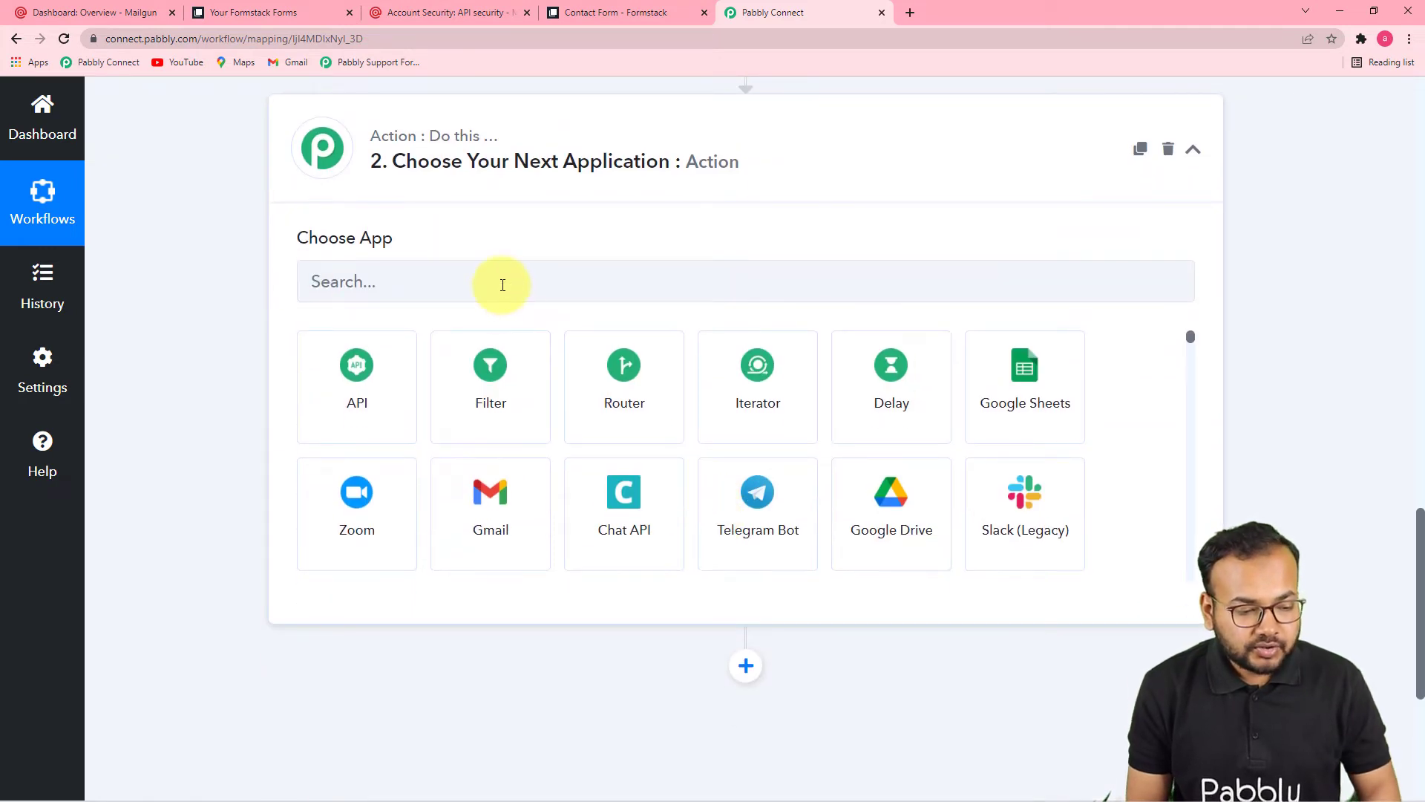
click(503, 285)
text(mail)
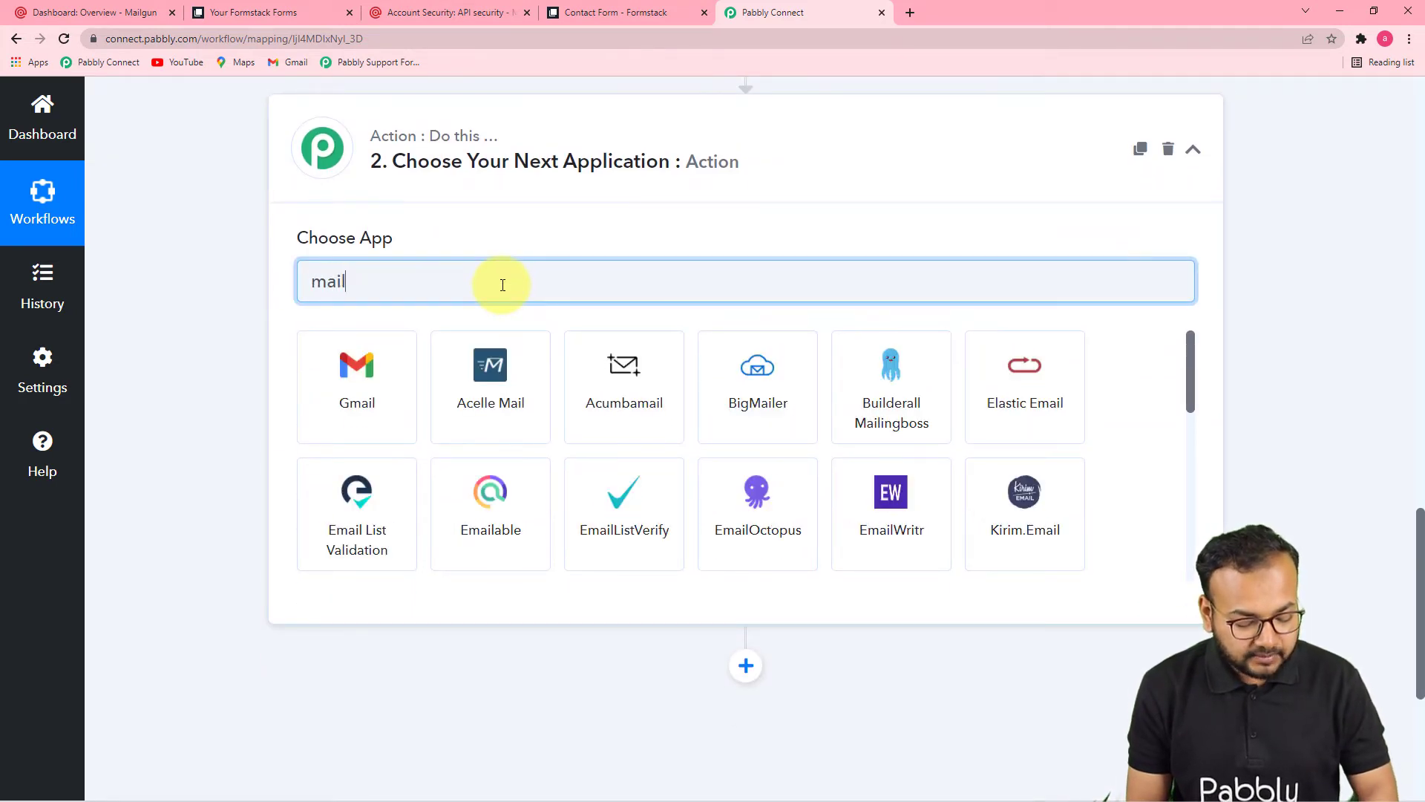
text(gun)
click(334, 424)
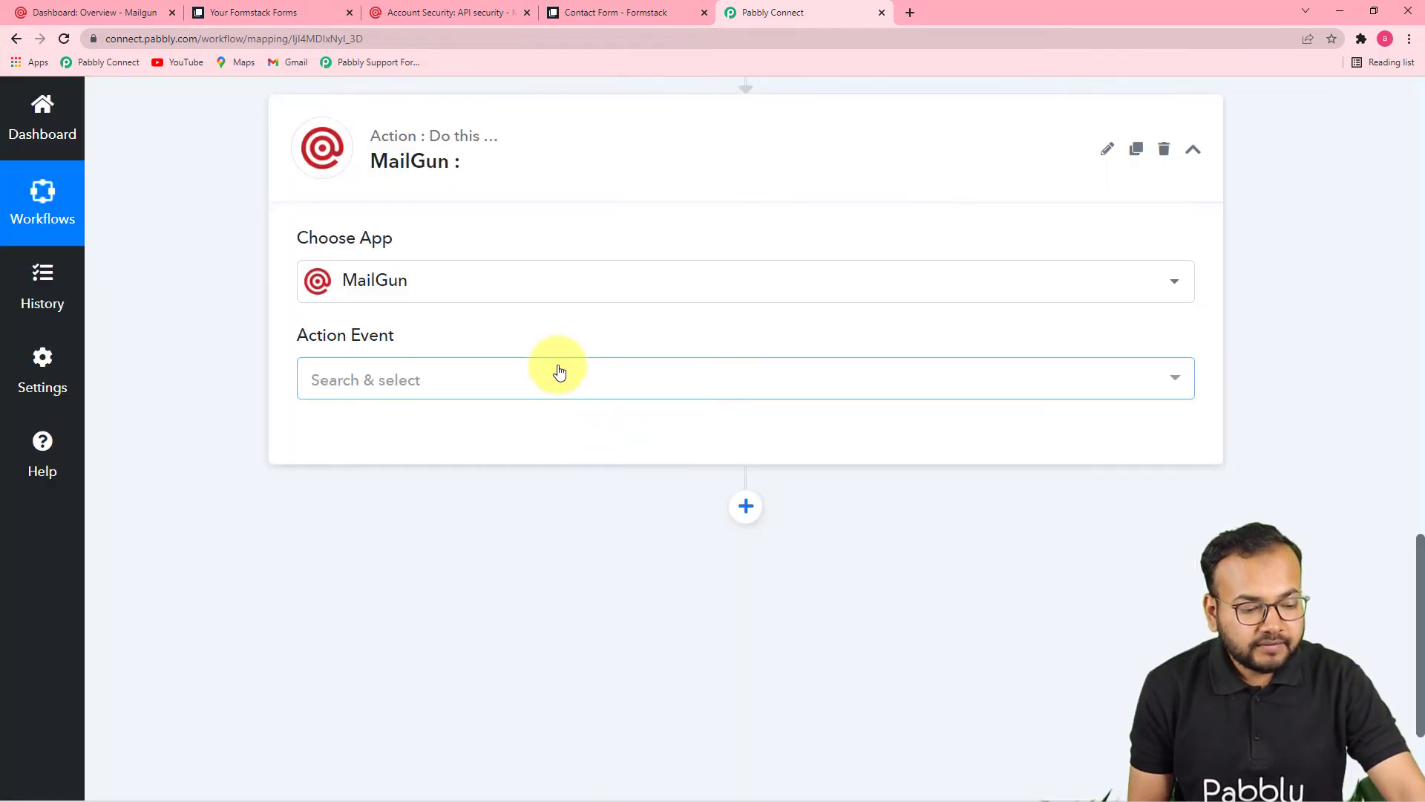
click(559, 371)
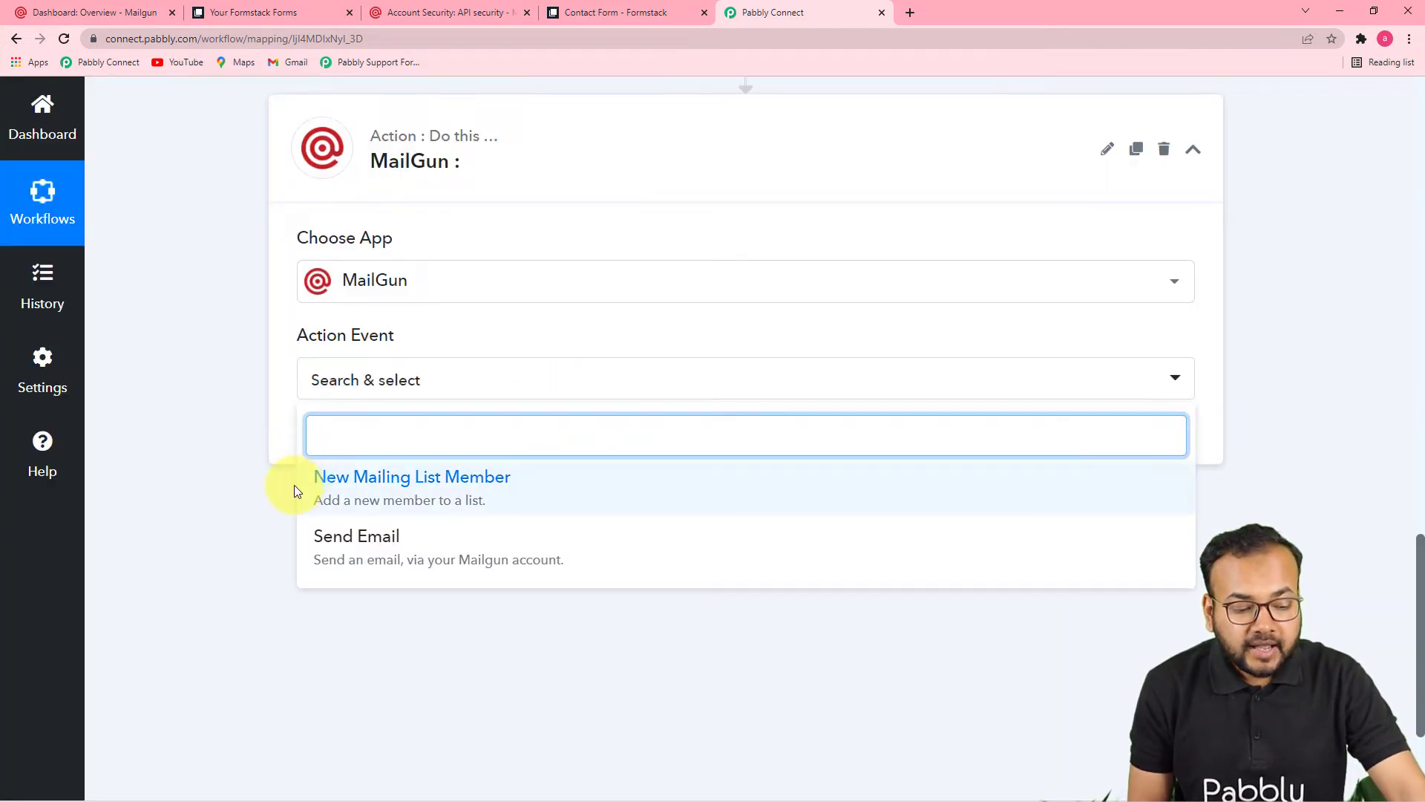
click(427, 486)
click(343, 444)
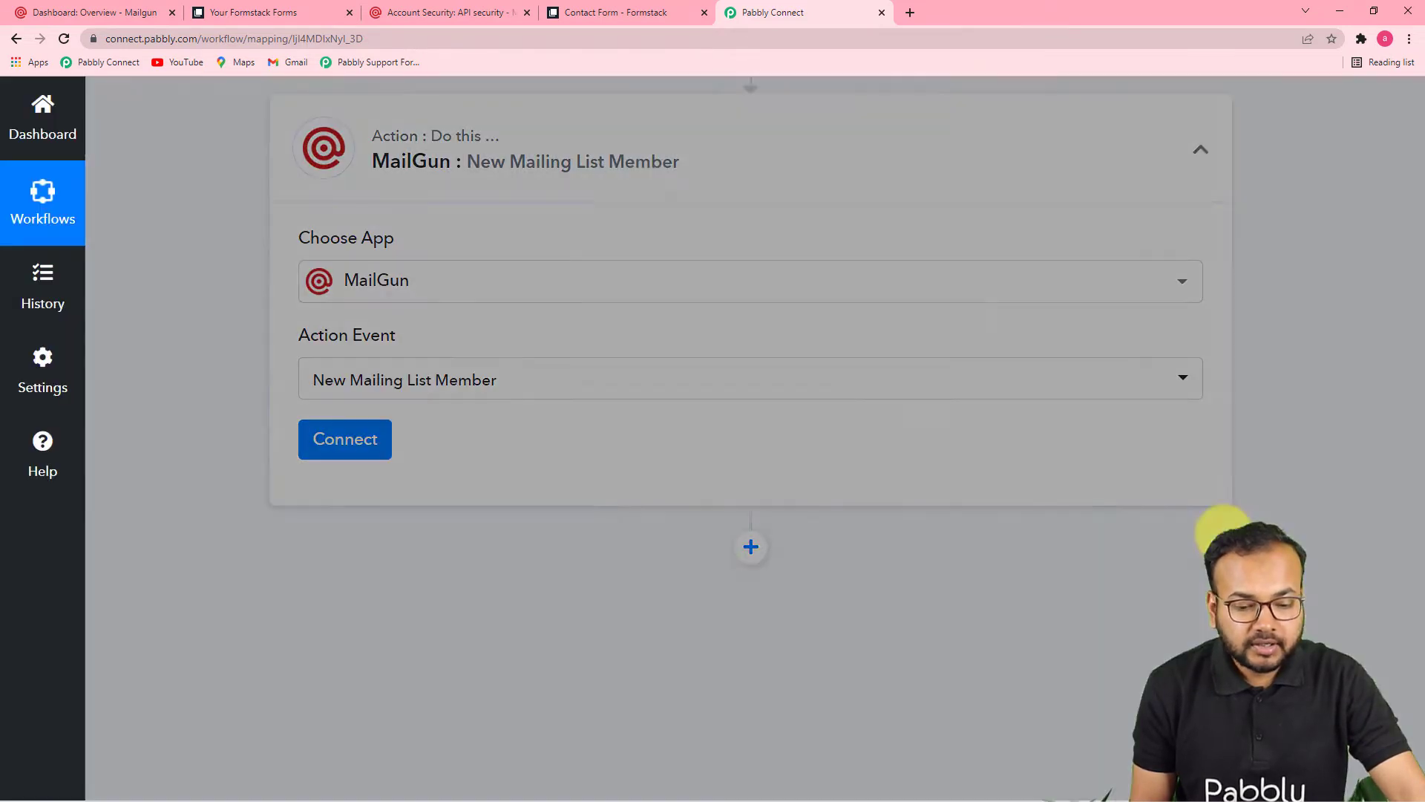
Step: Add a new MailGun connection and look over the Connect MailGun Account form
click(672, 310)
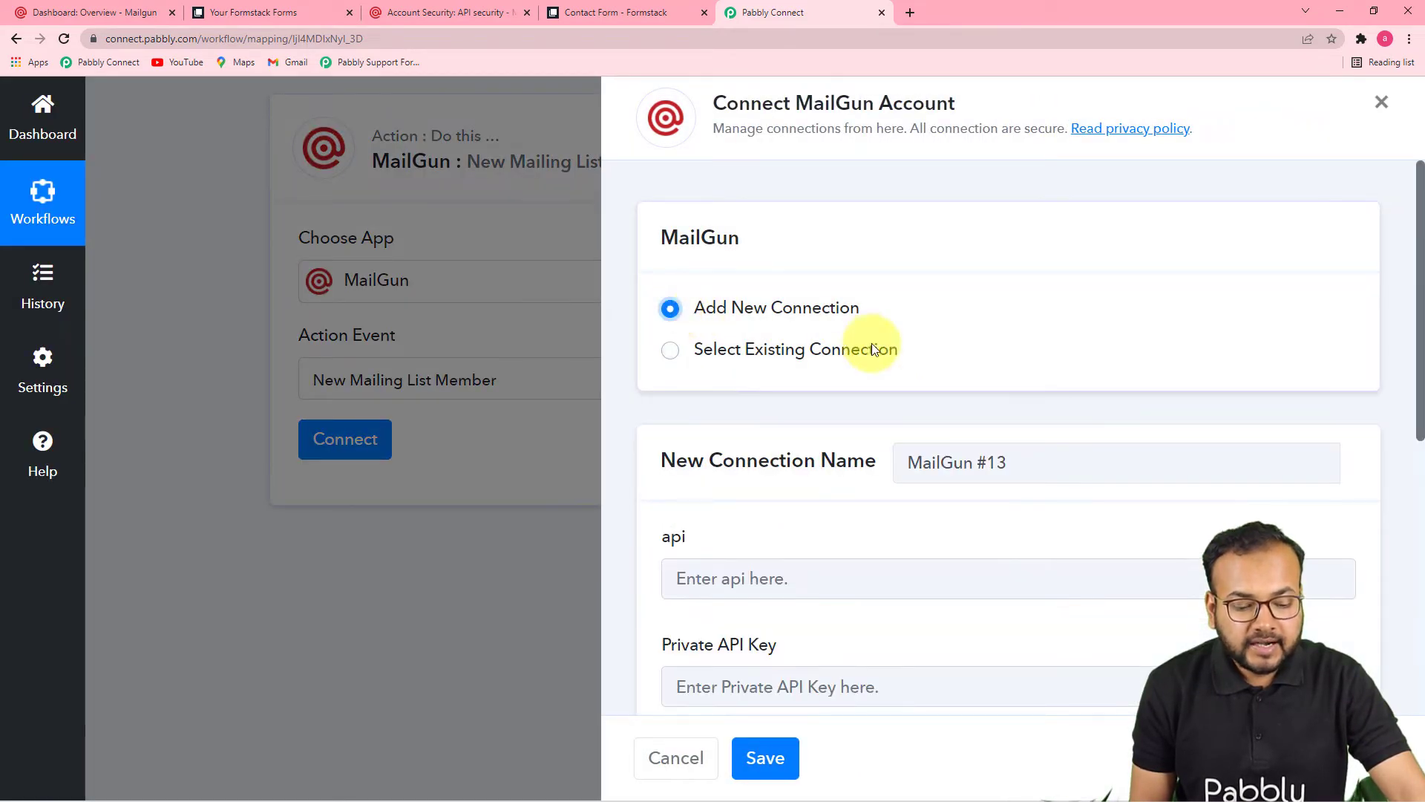
scroll(857, 363, down, 5)
scroll(890, 460, down, 2)
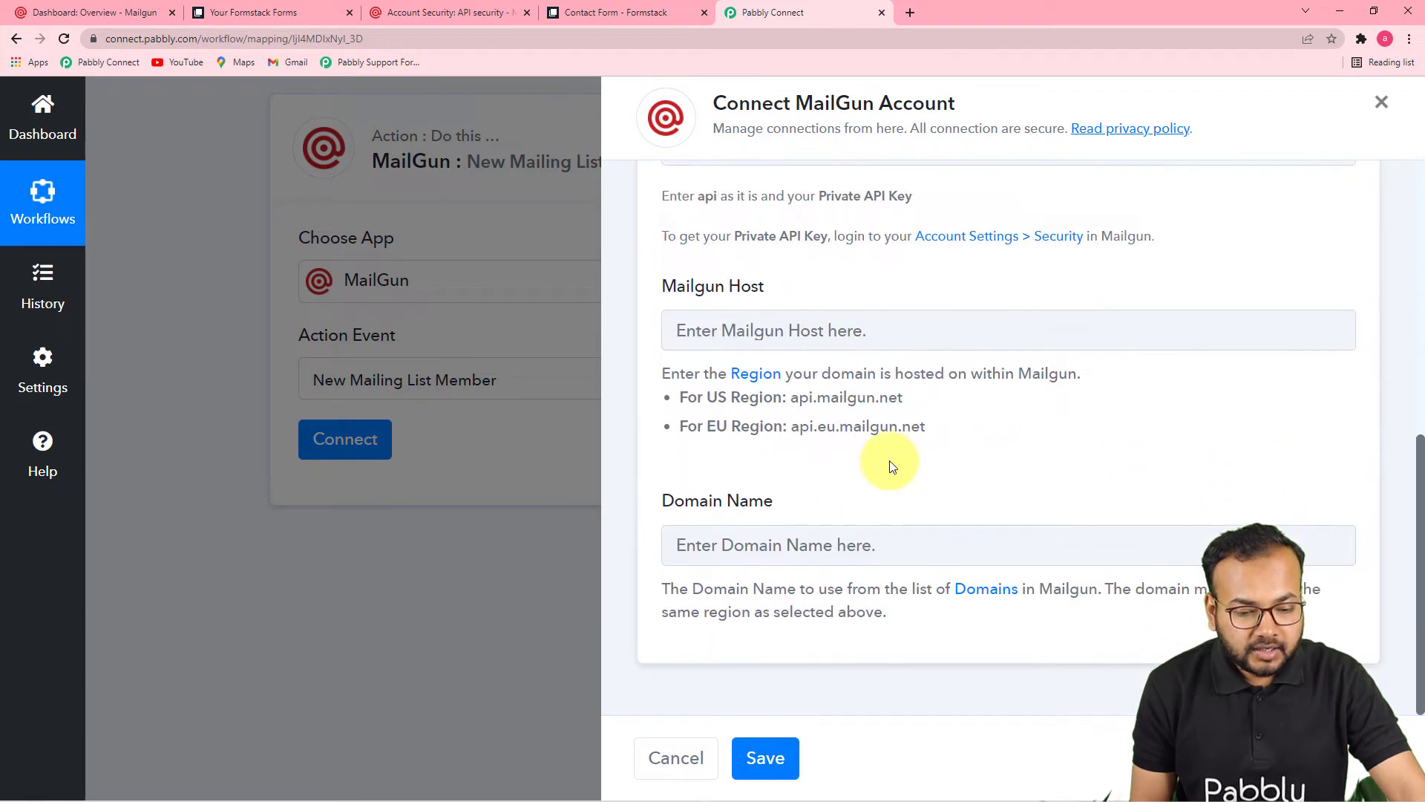
scroll(894, 478, up, 7)
scroll(893, 479, down, 3)
scroll(894, 478, down, 1)
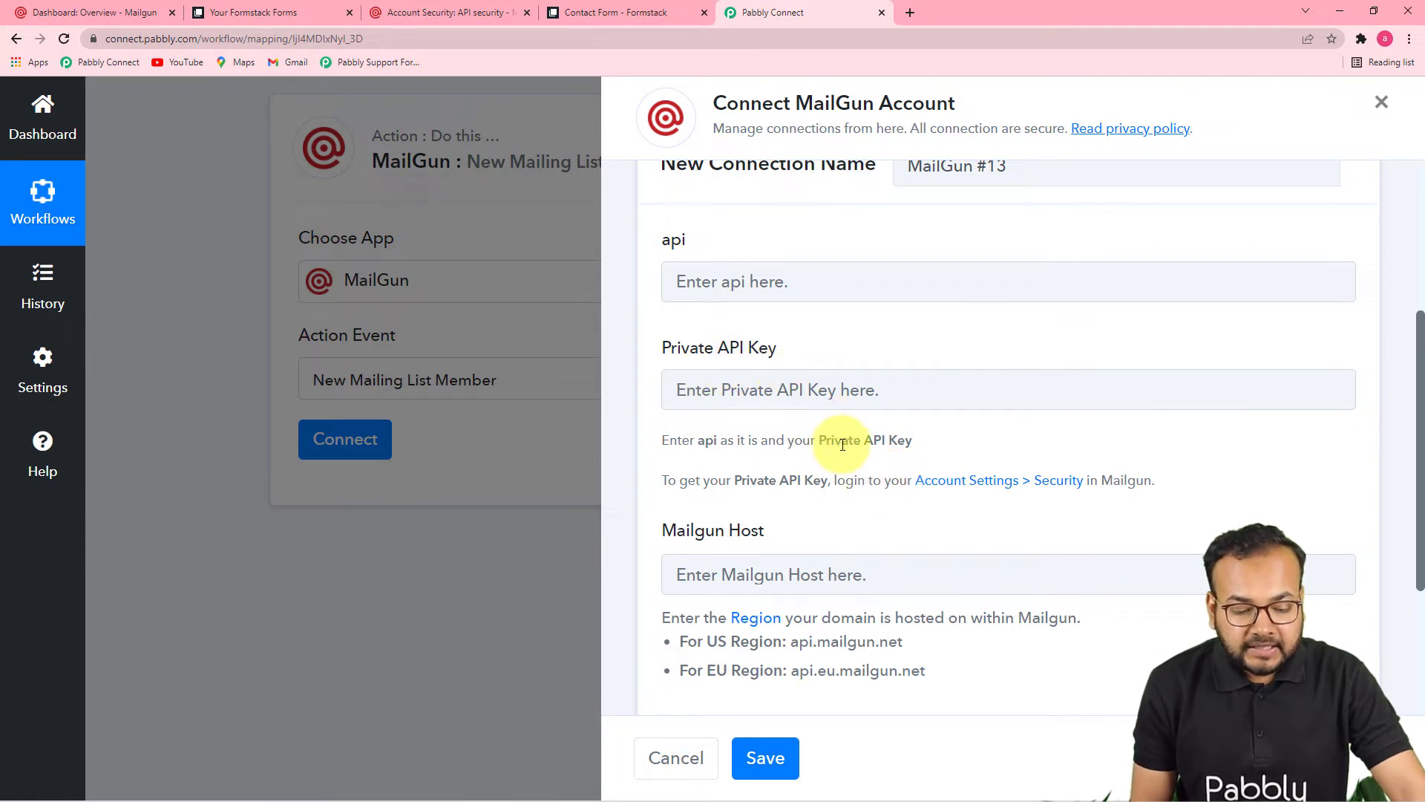
scroll(838, 449, down, 1)
scroll(831, 498, down, 2)
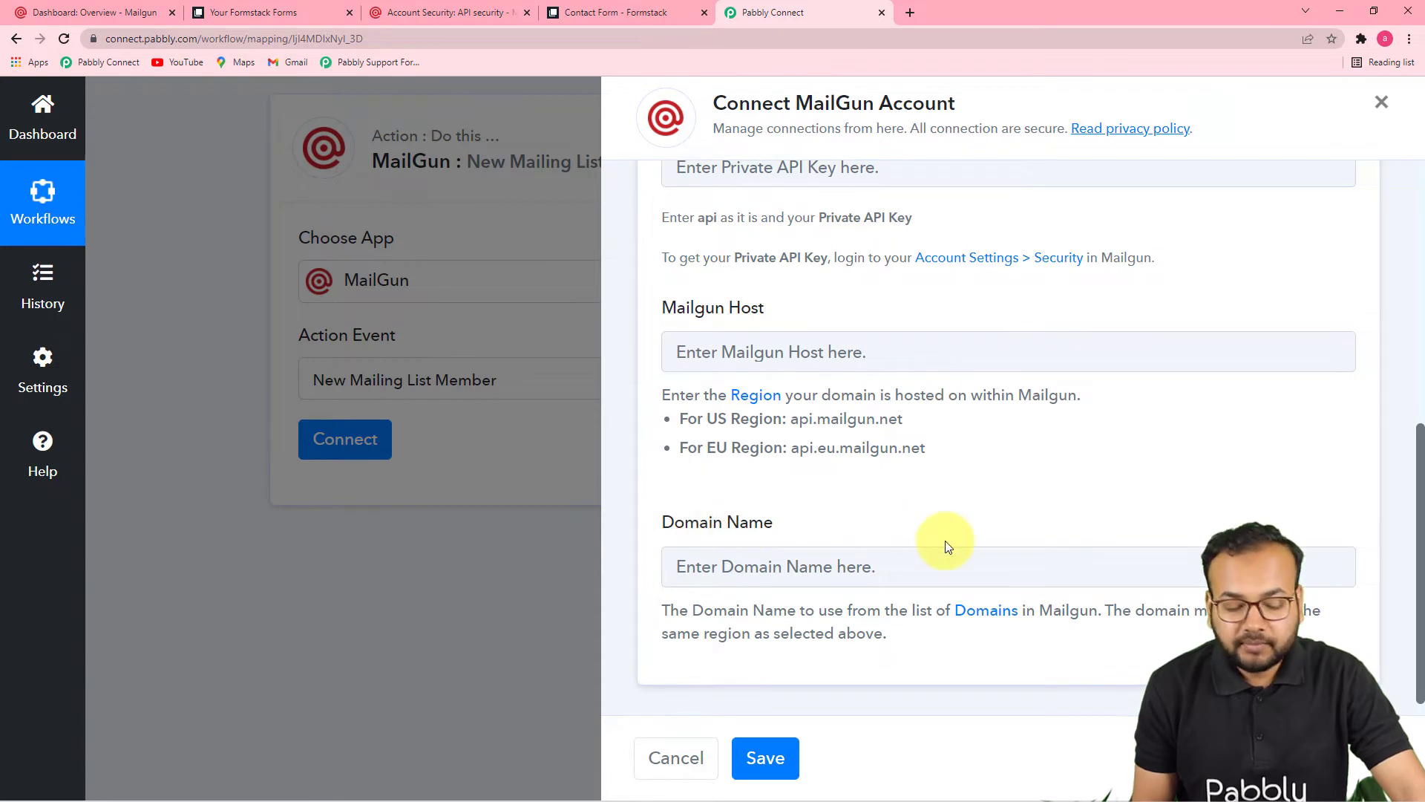
scroll(946, 541, up, 4)
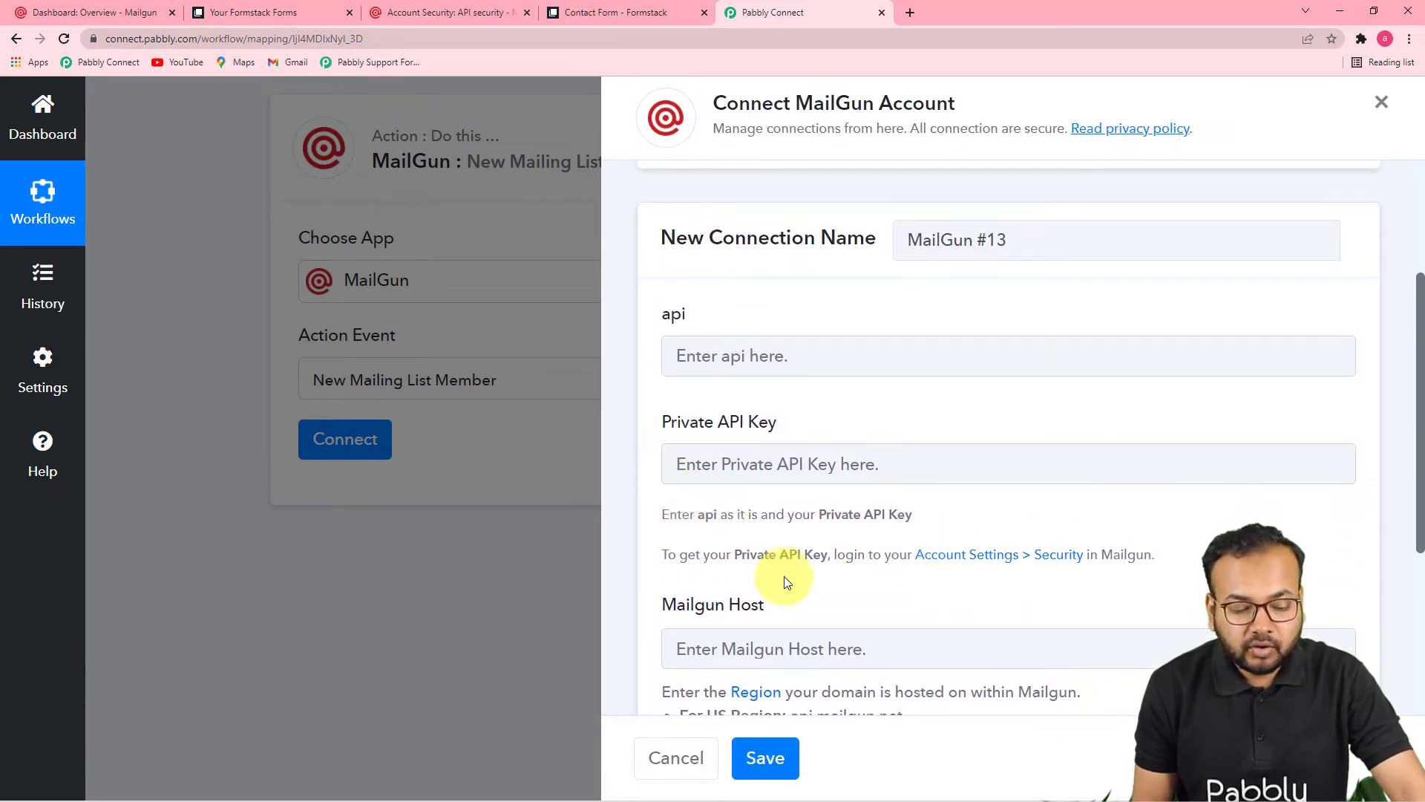
scroll(729, 523, down, 2)
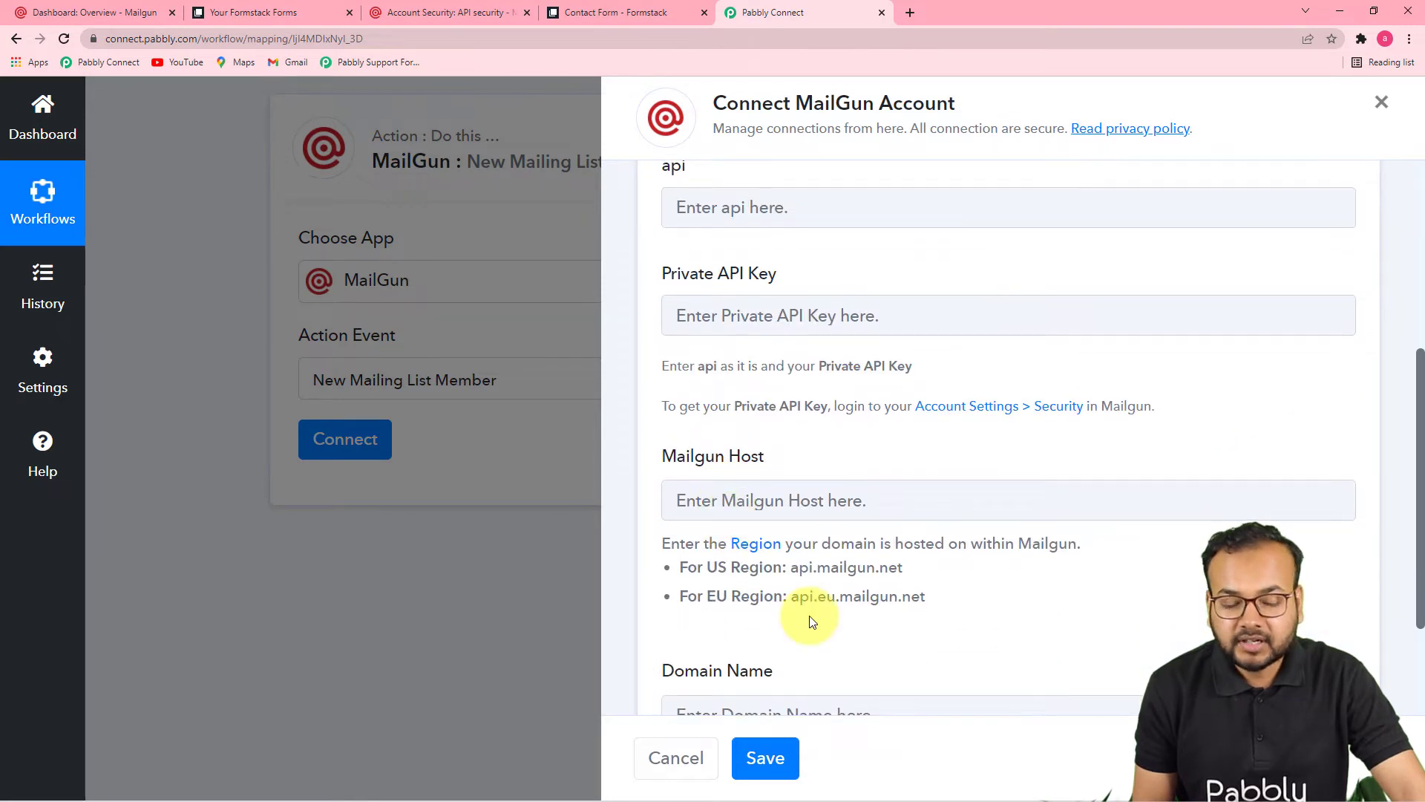
scroll(728, 353, up, 2)
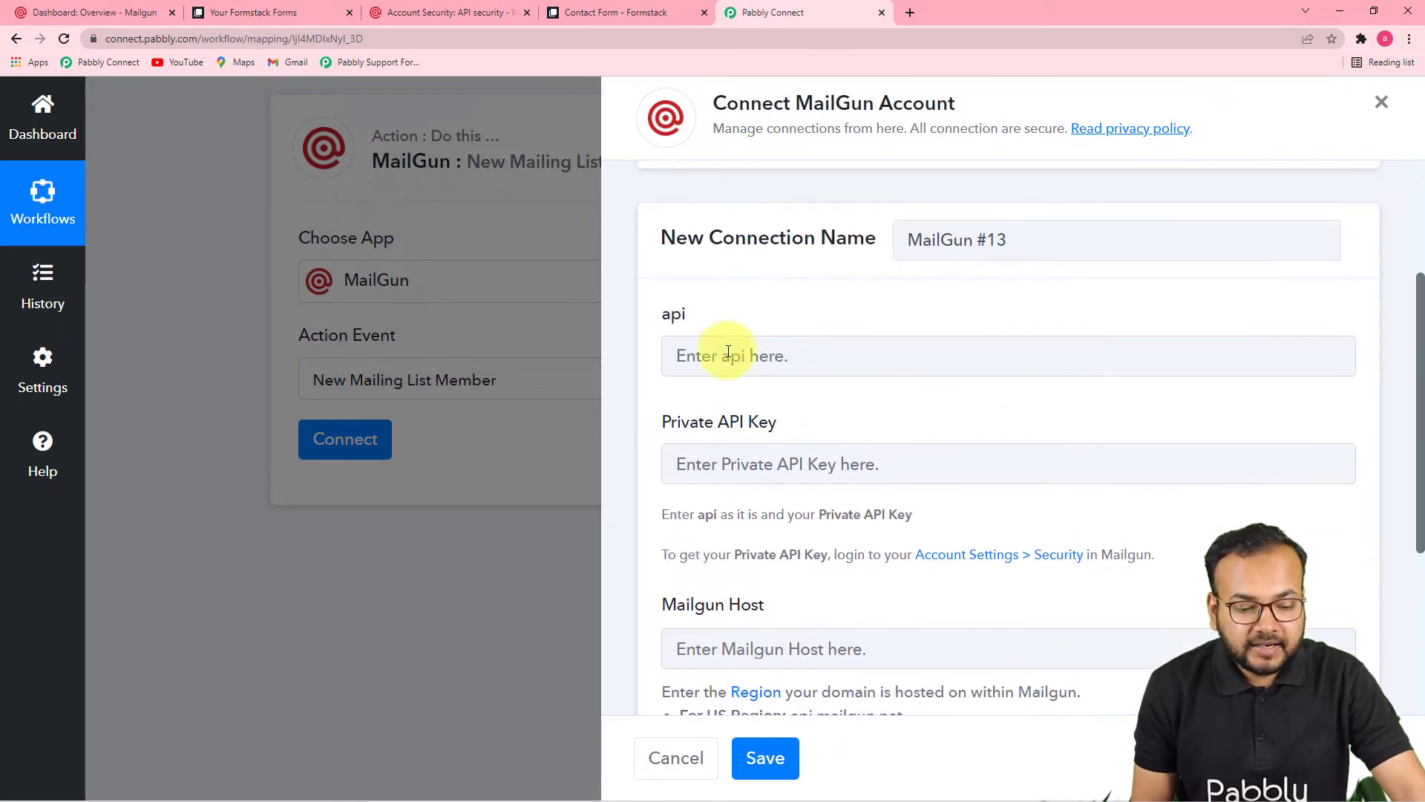
Step: Enter 'api' as the value of the connection's api field
click(730, 355)
click(920, 402)
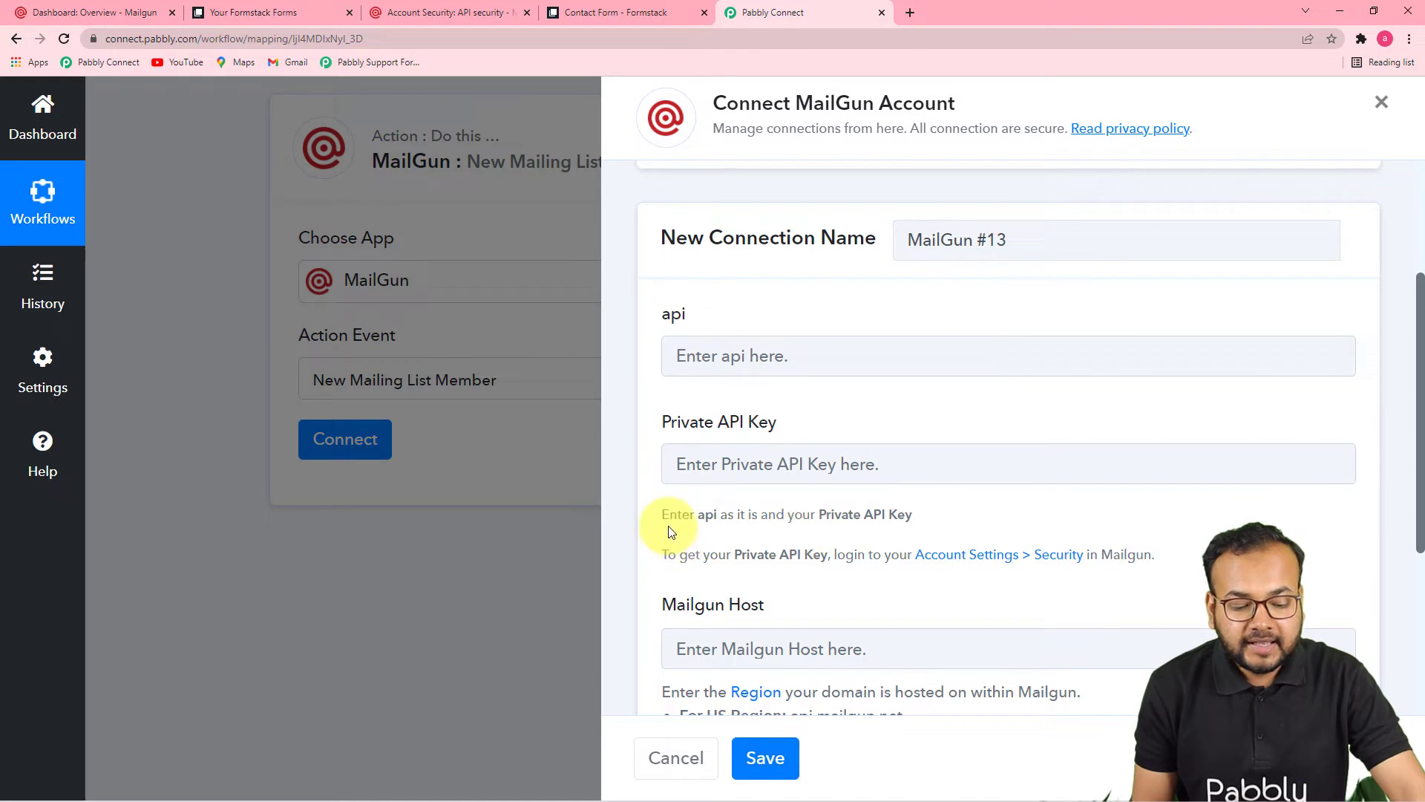
click(849, 363)
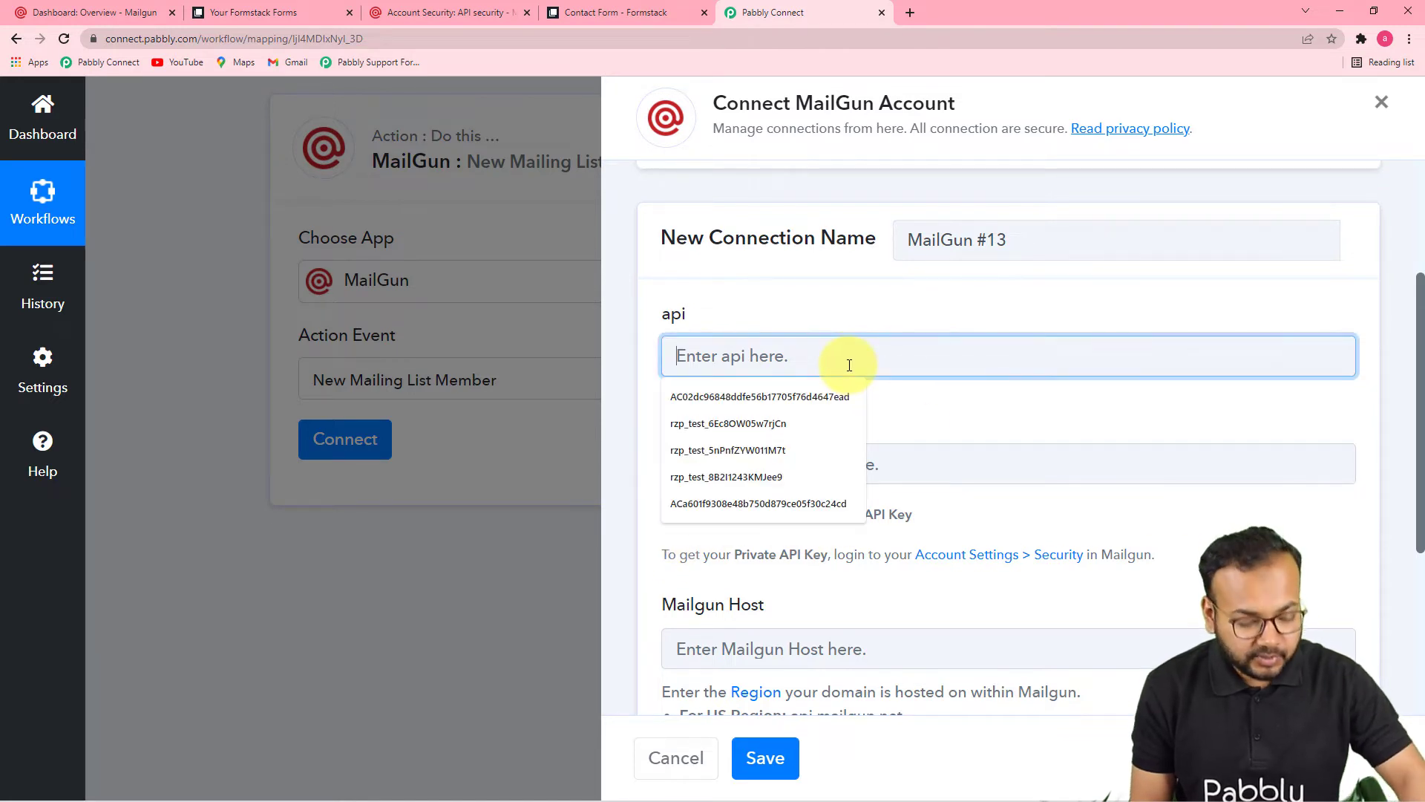
text(ap)
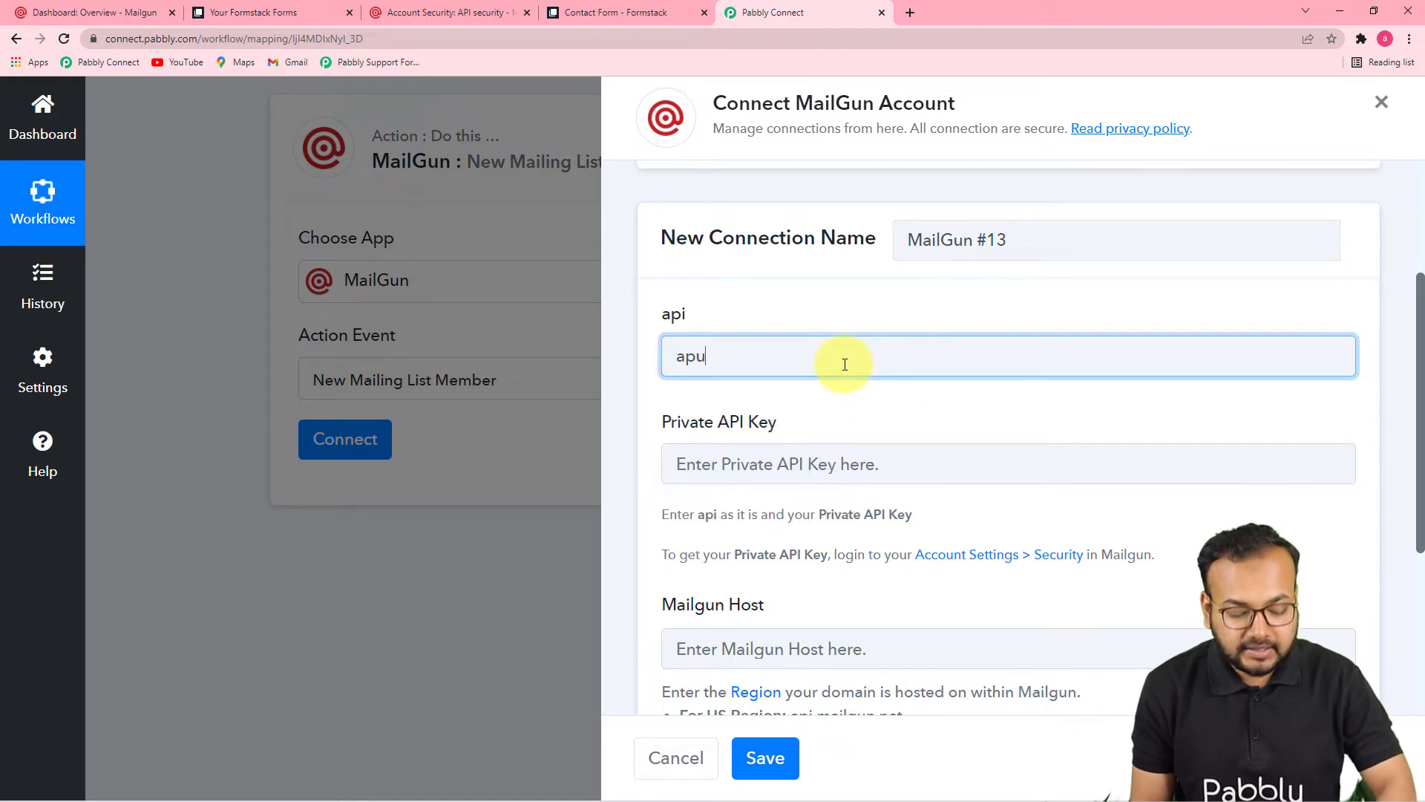
text(i)
click(848, 412)
scroll(849, 412, down, 2)
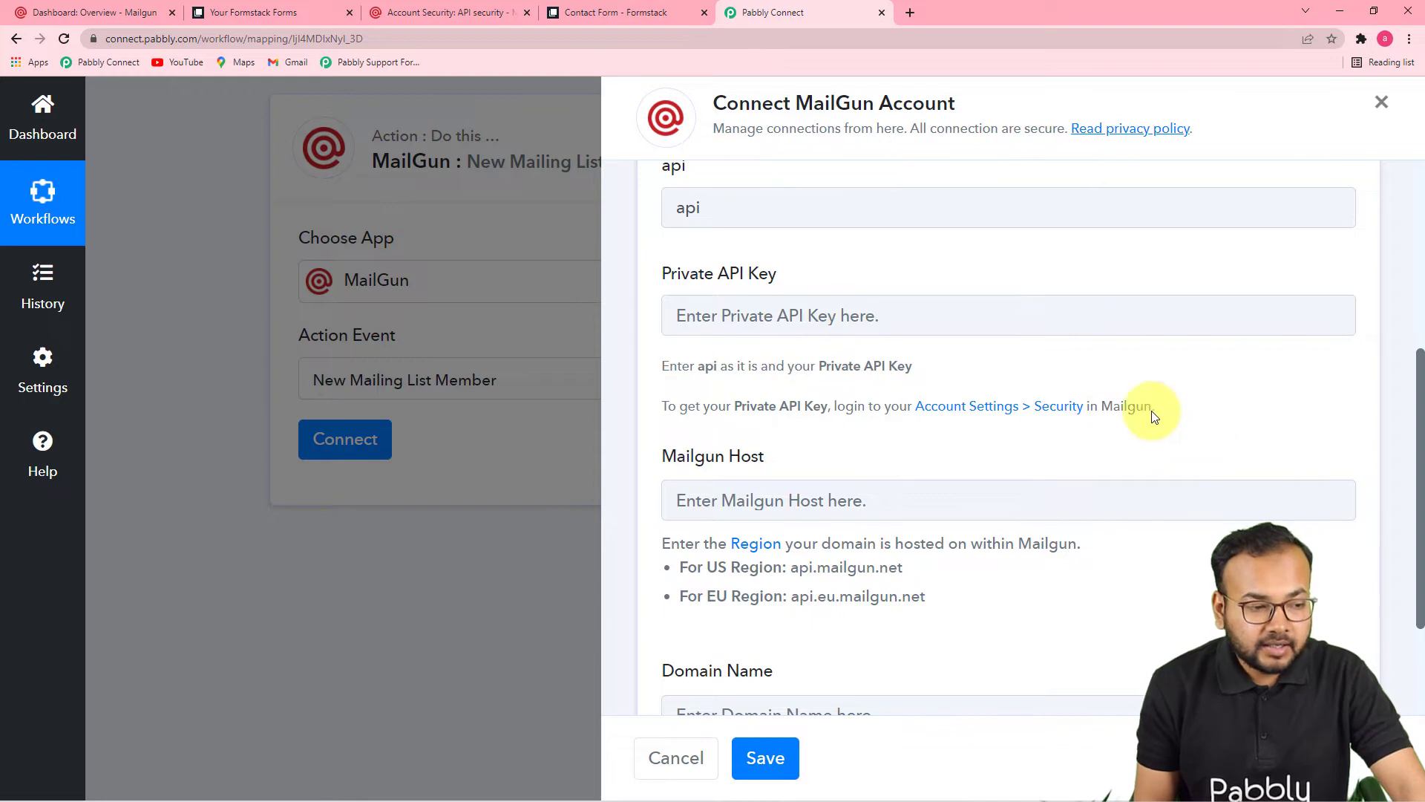
Step: In Mailgun, open Security > API security and reveal the private API key
click(96, 11)
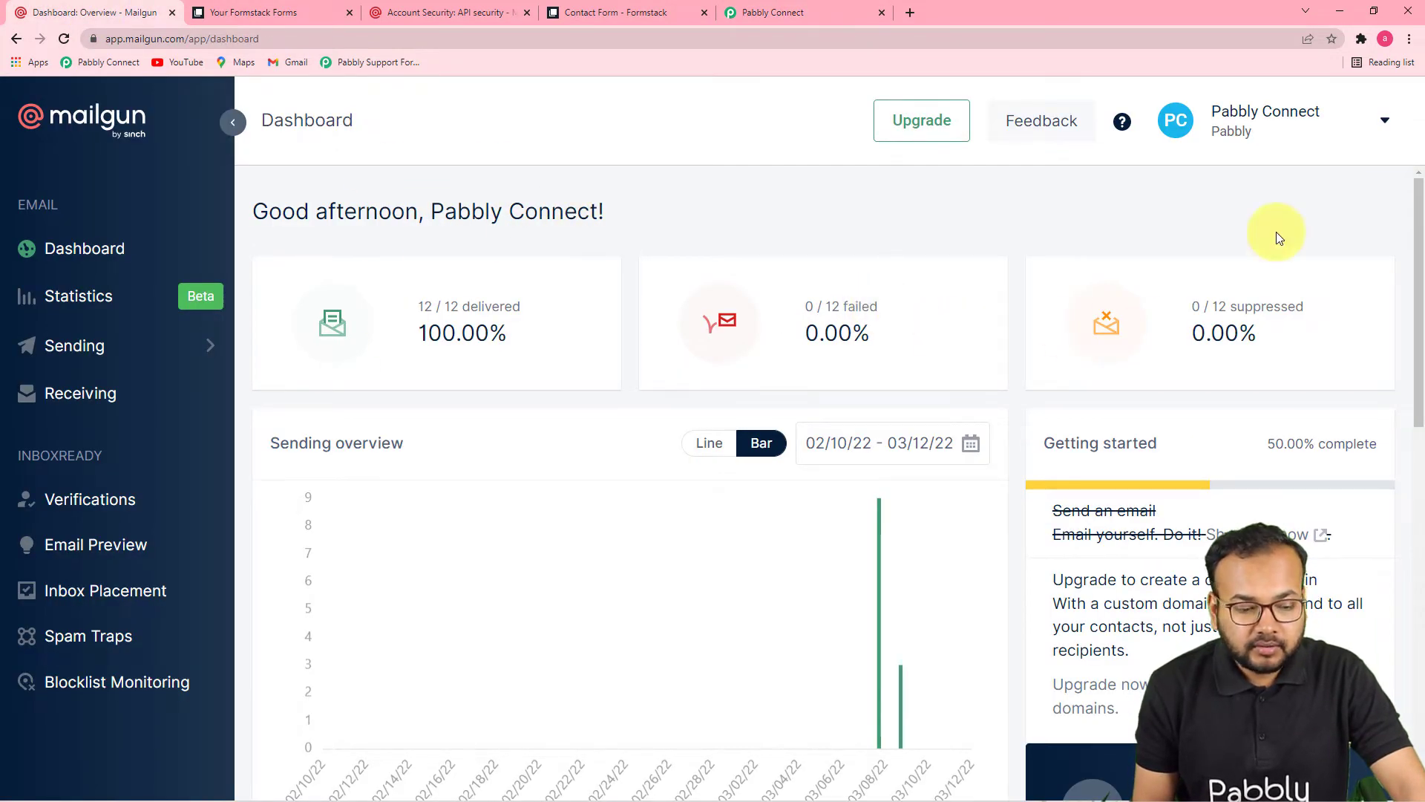
click(1265, 126)
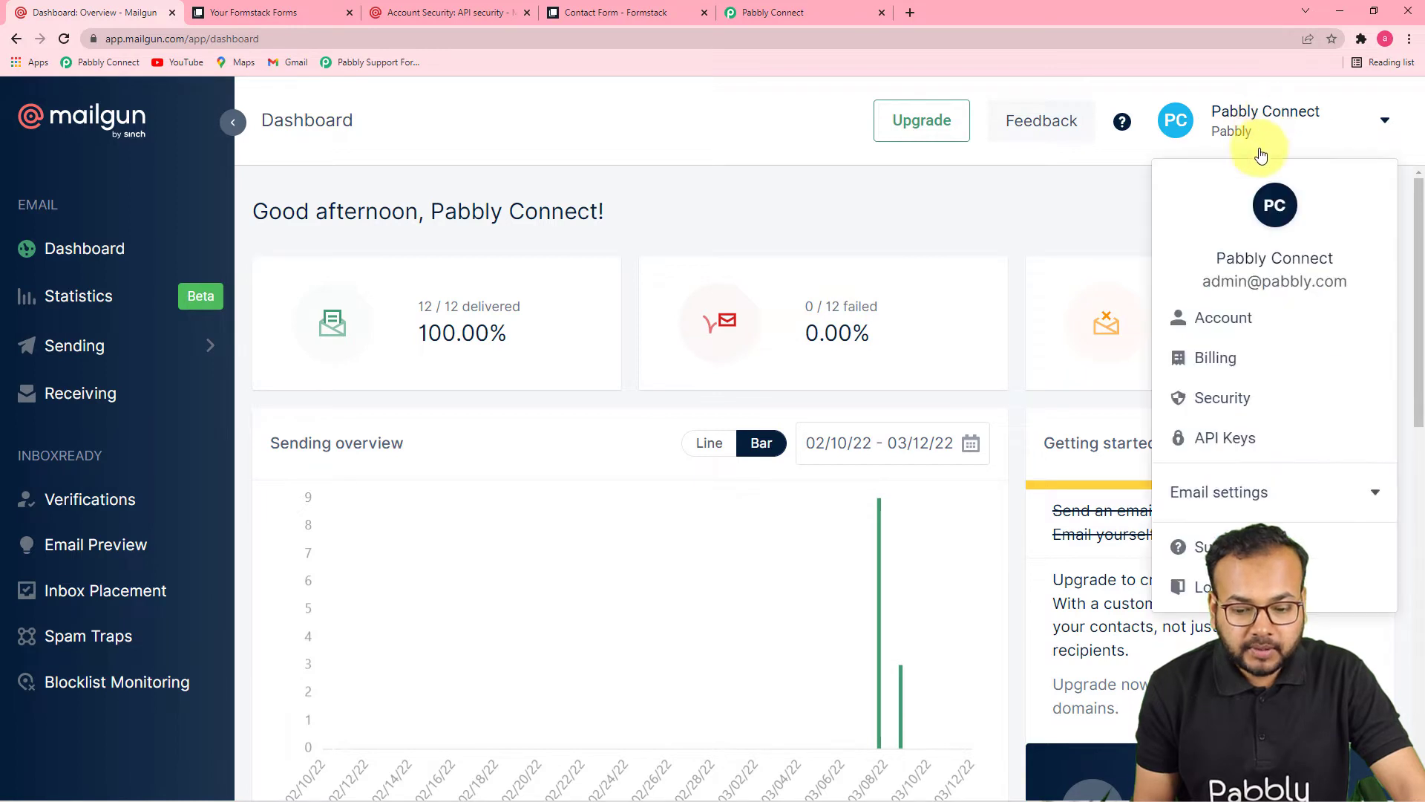
click(1204, 402)
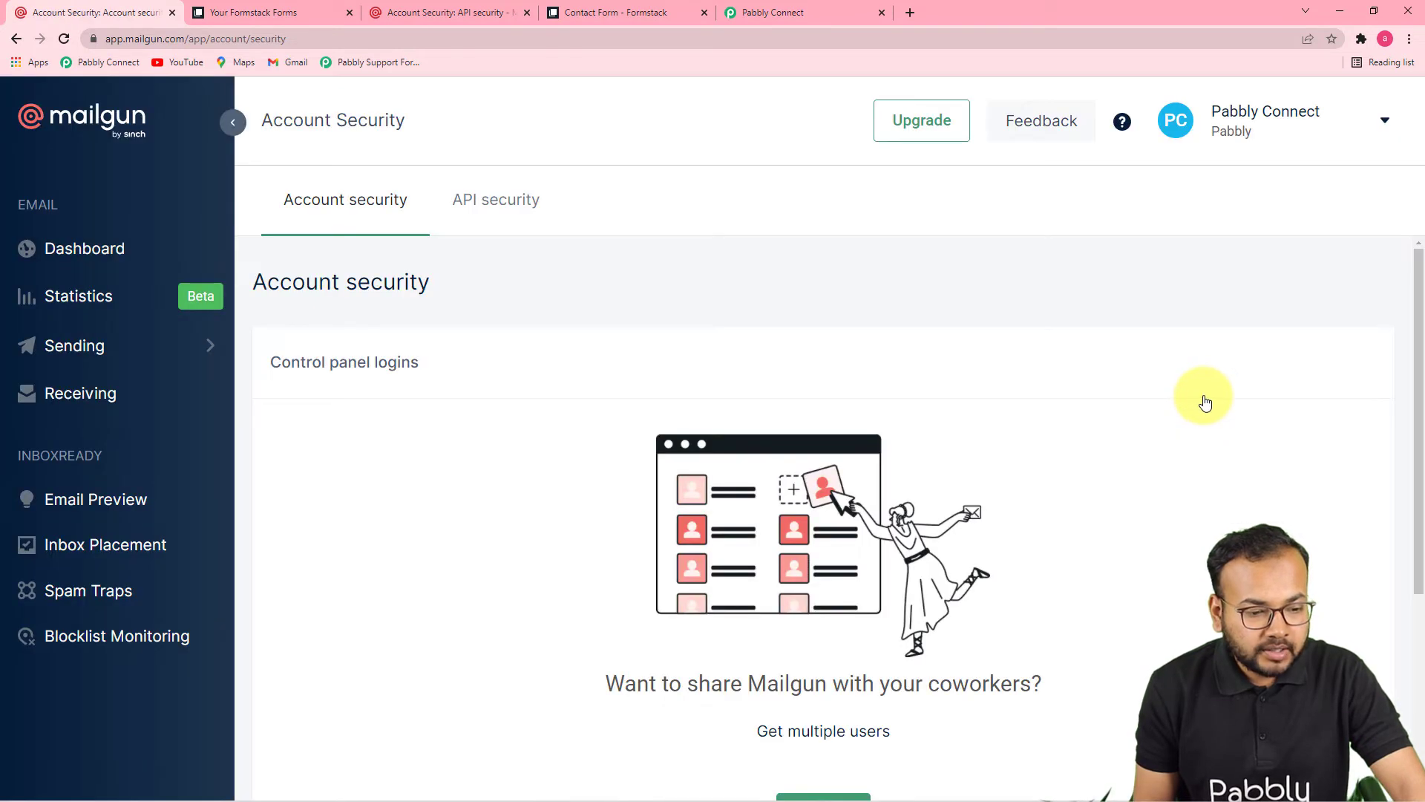
click(492, 206)
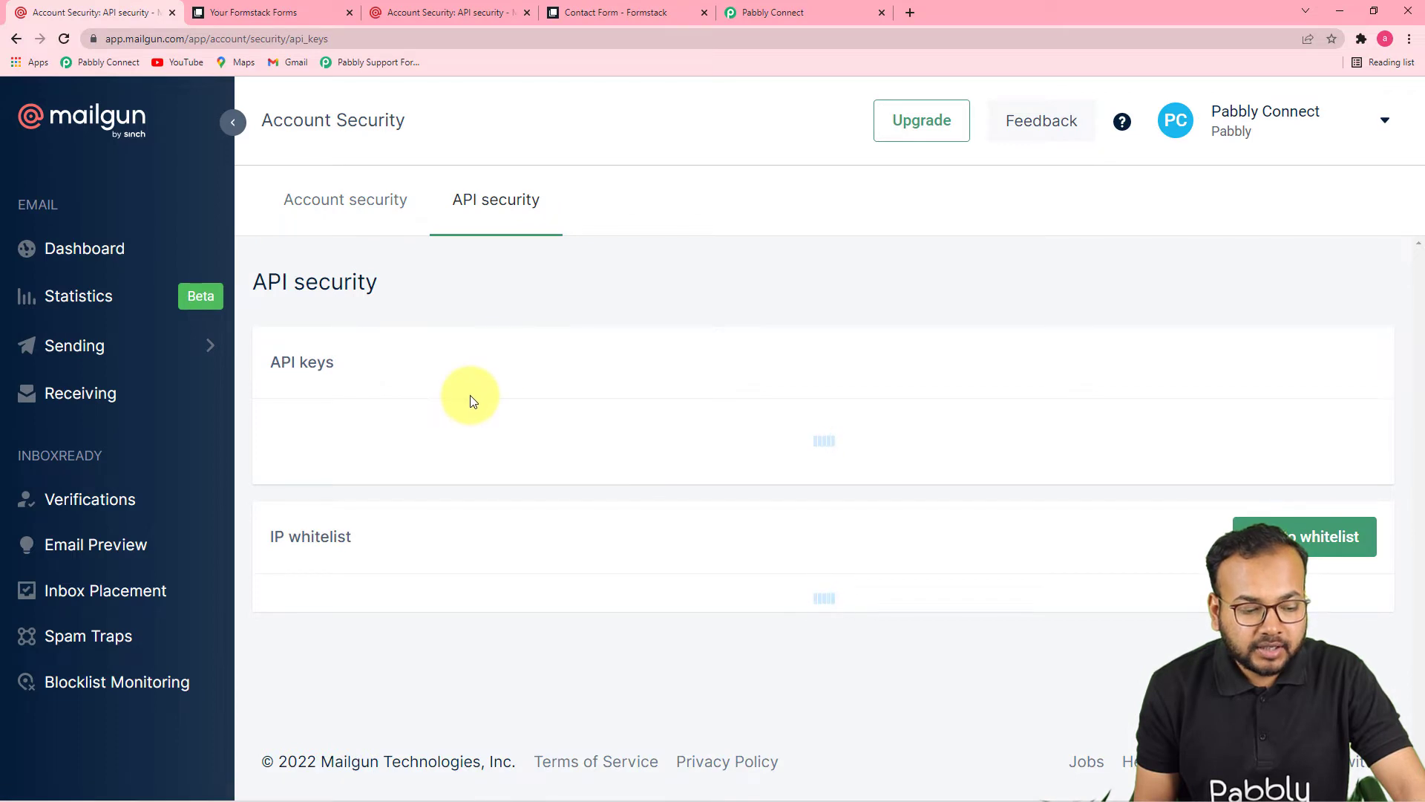
scroll(468, 394, down, 2)
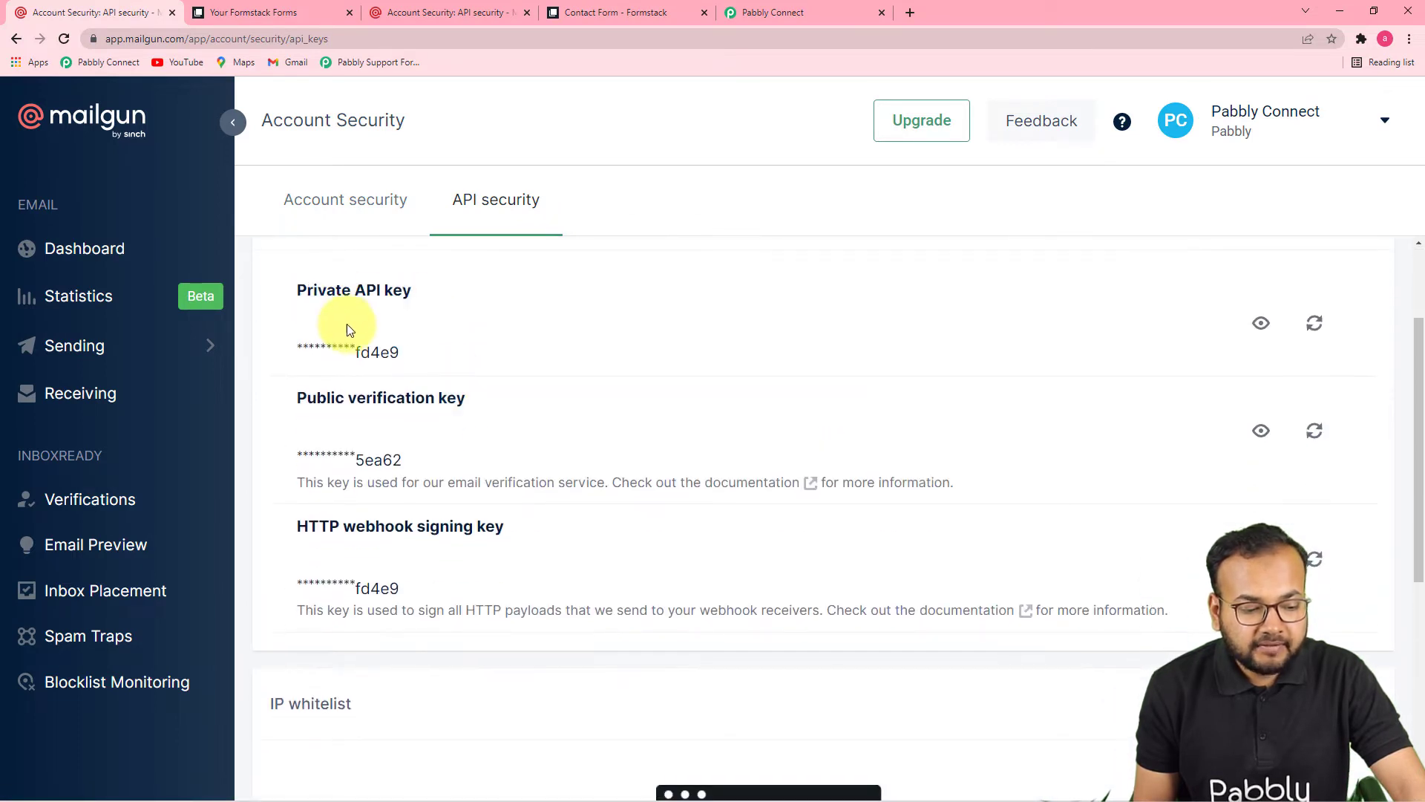
click(1261, 324)
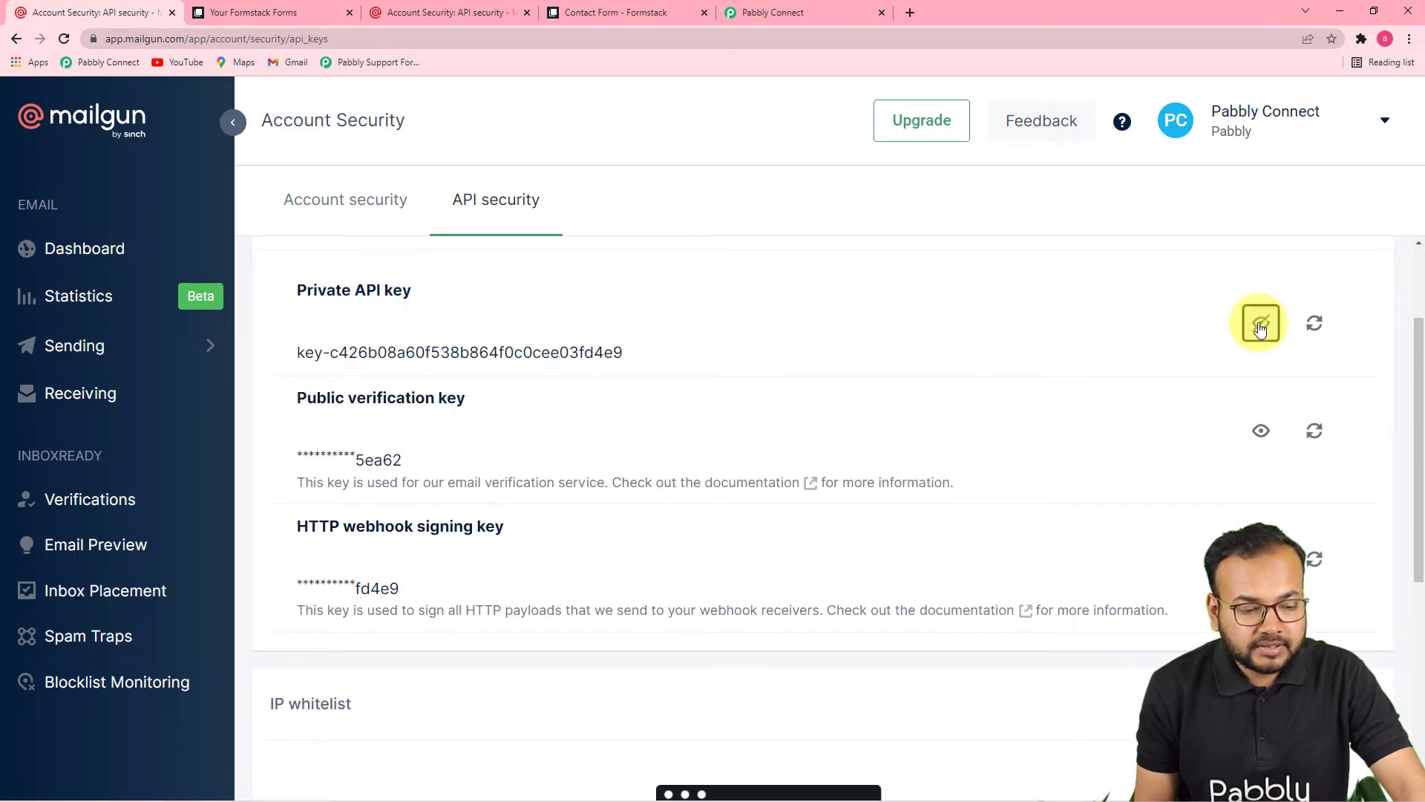
Step: Copy the private API key and return to the Pabbly Private API Key field
drag(295, 352, 622, 392)
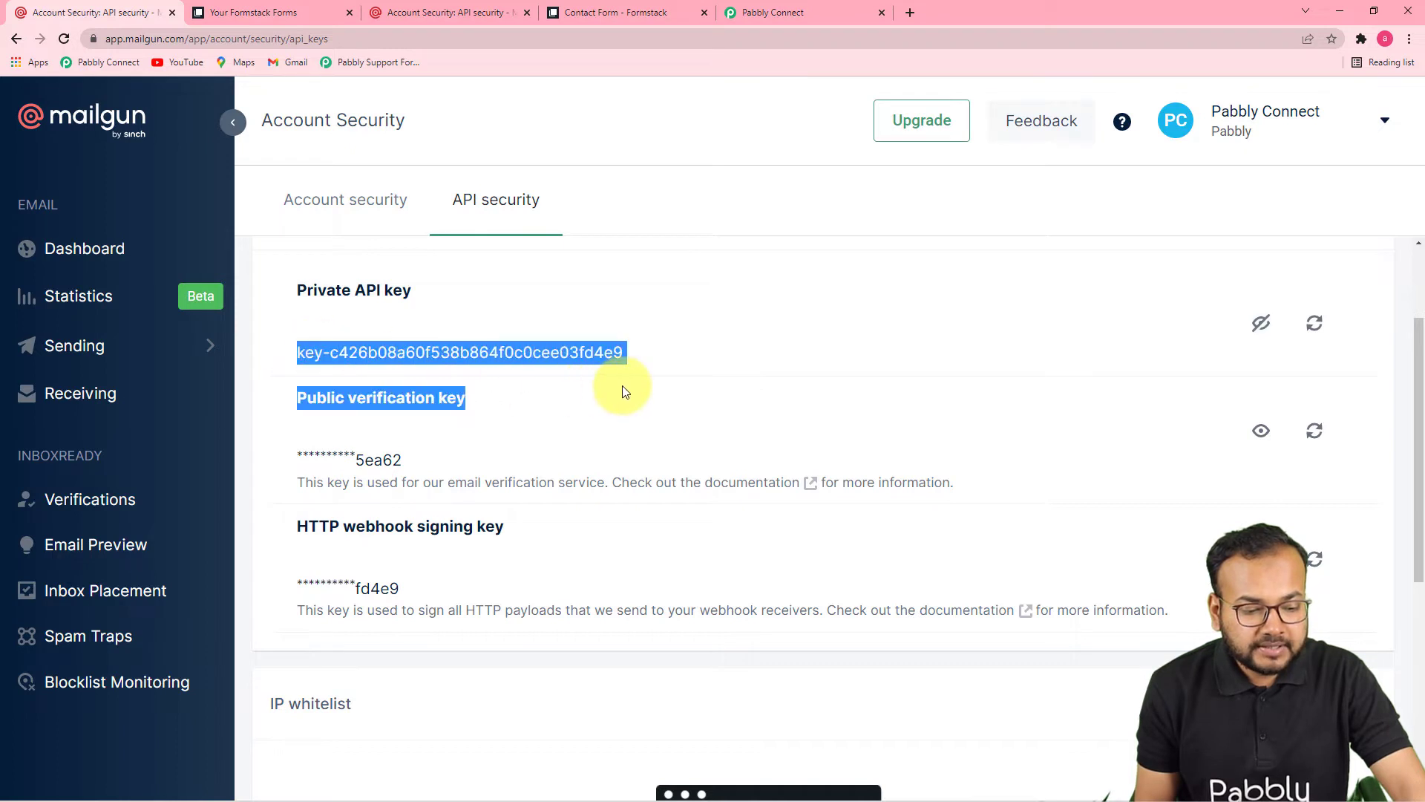
click(395, 340)
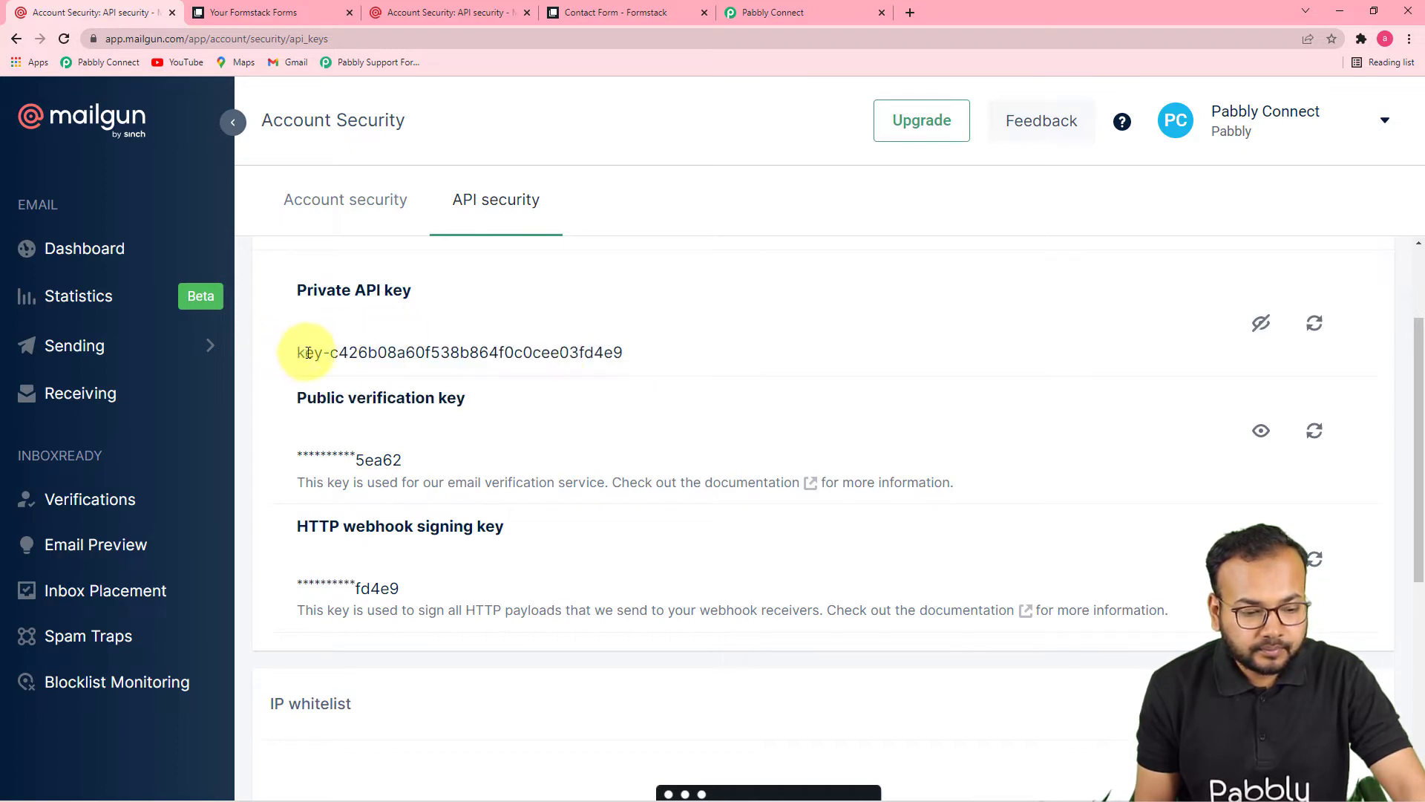
drag(298, 352, 620, 352)
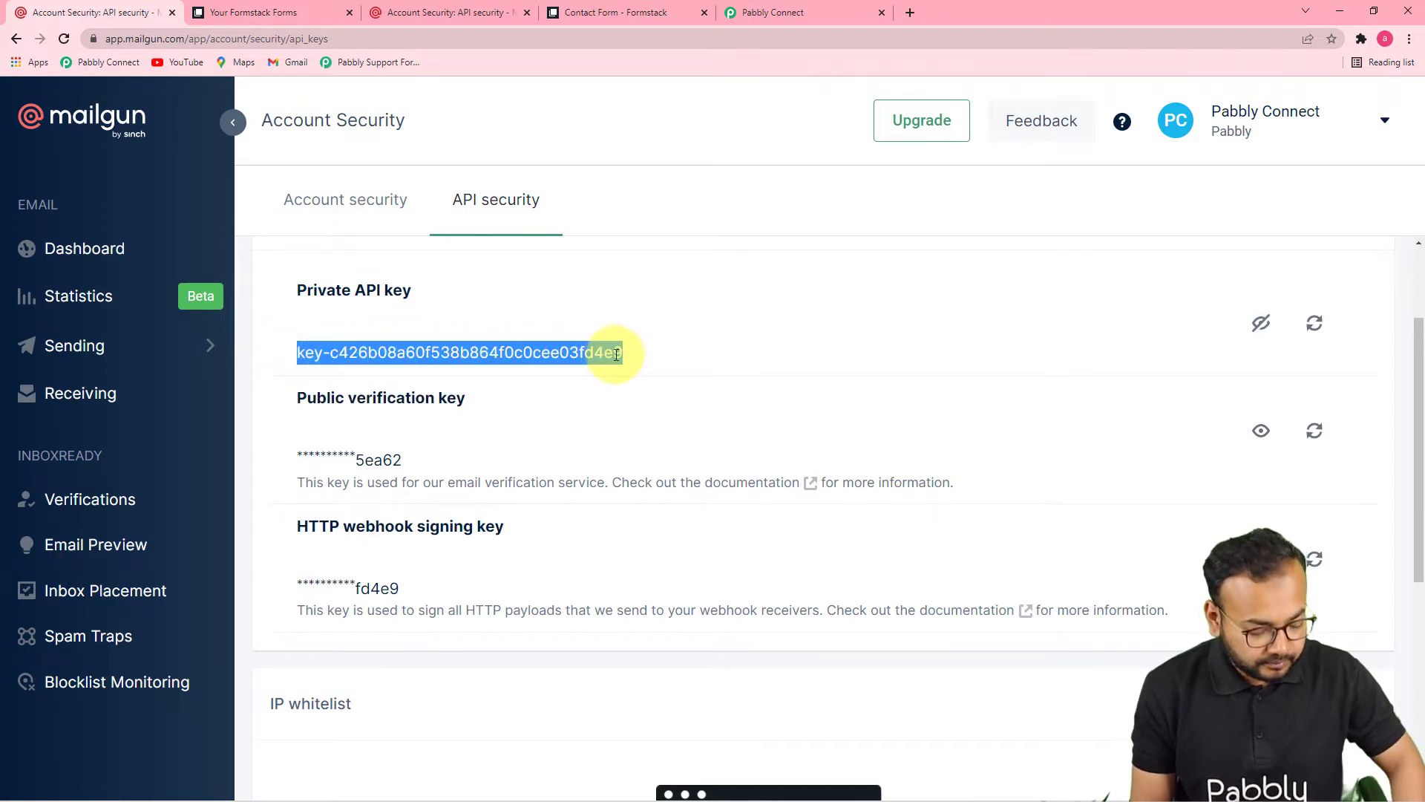
right_click(610, 355)
click(650, 374)
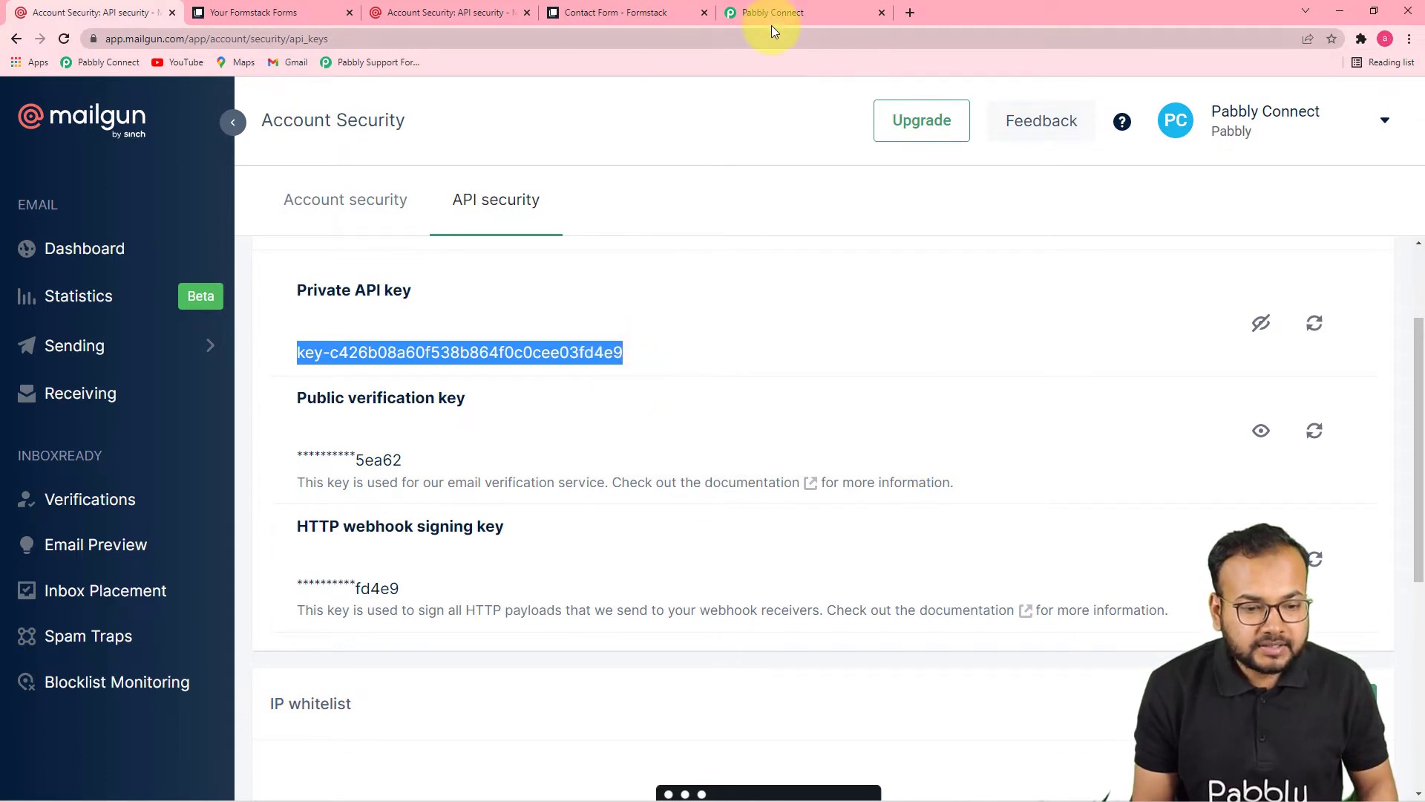
click(772, 13)
click(801, 315)
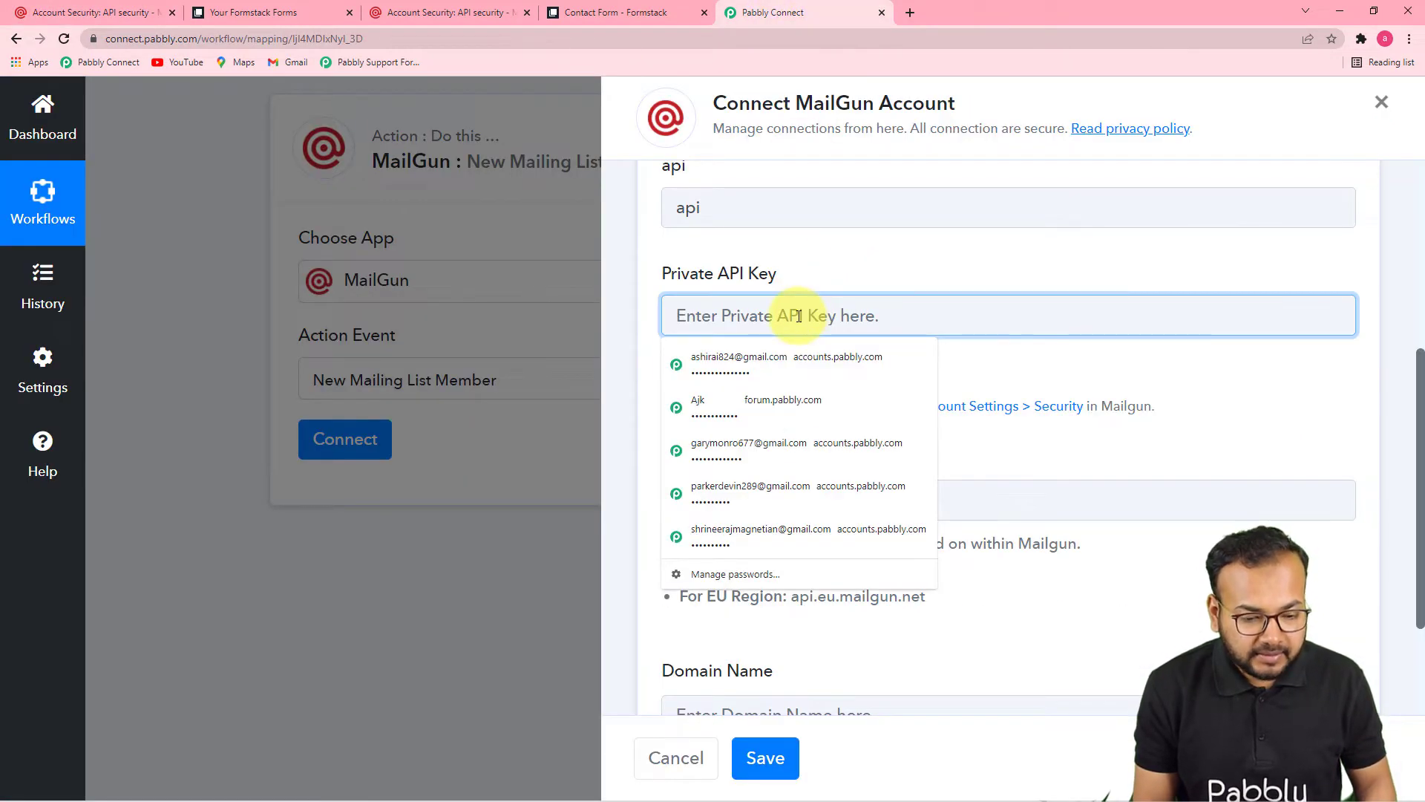
Step: Paste the Mailgun private API key into the Private API Key field
right_click(800, 316)
click(849, 479)
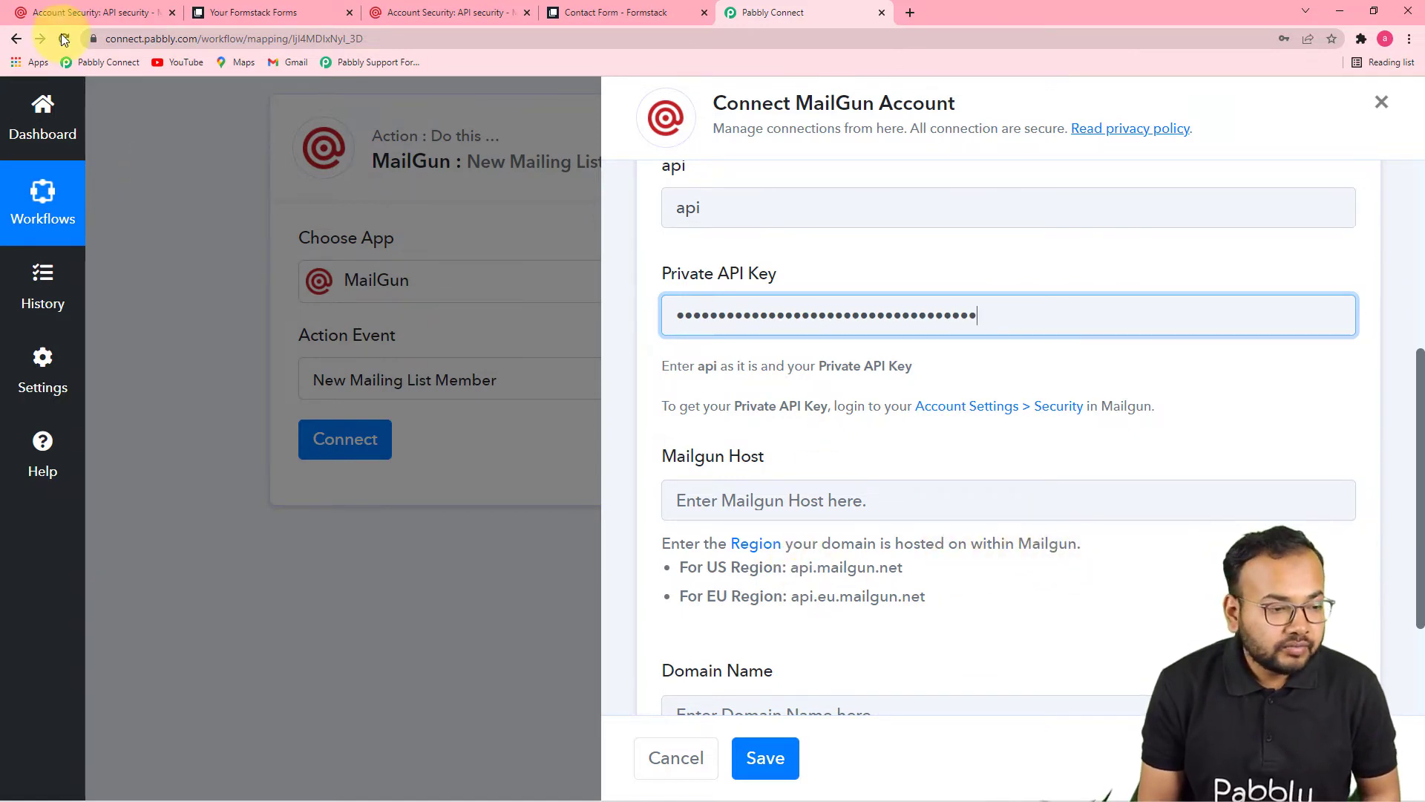
click(85, 12)
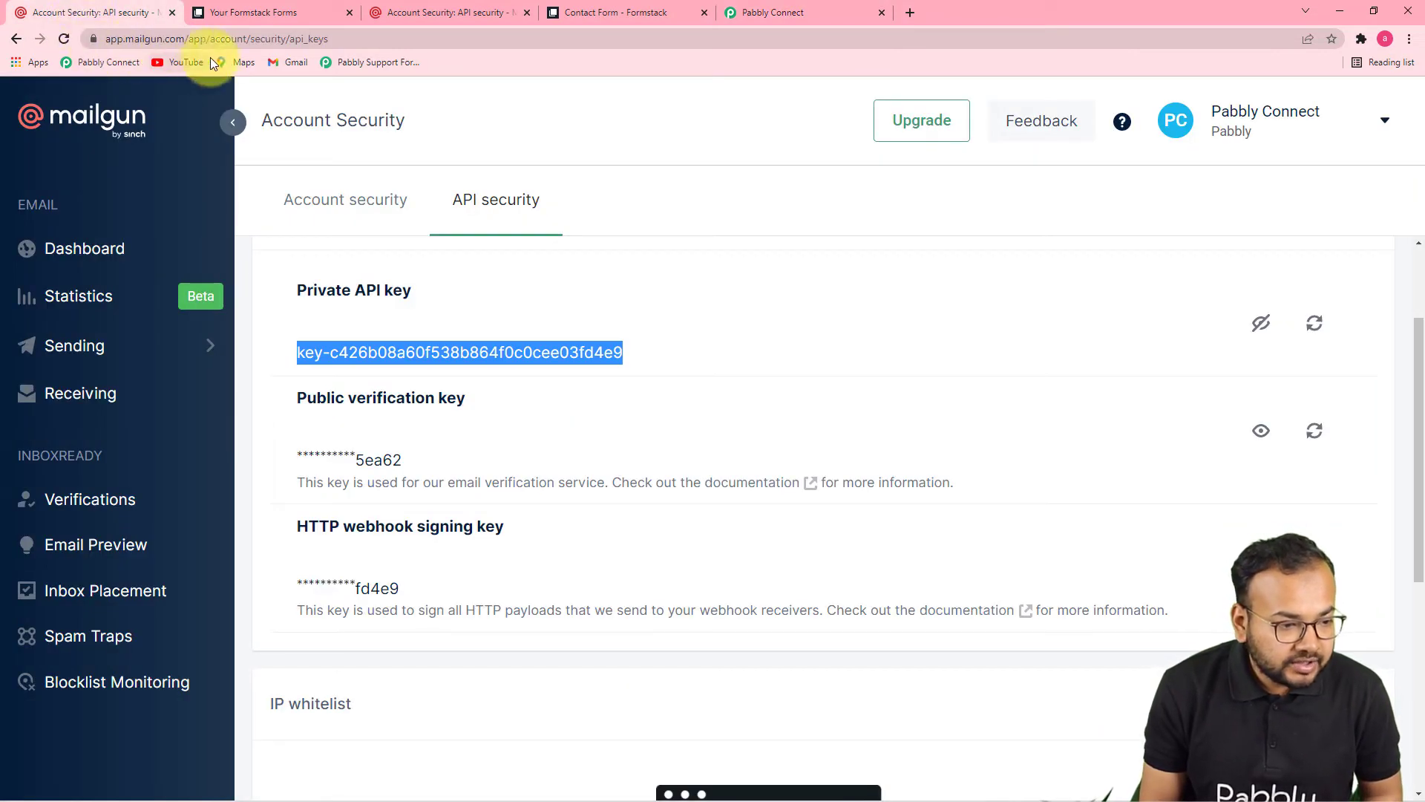
click(788, 22)
key(ctrl+v)
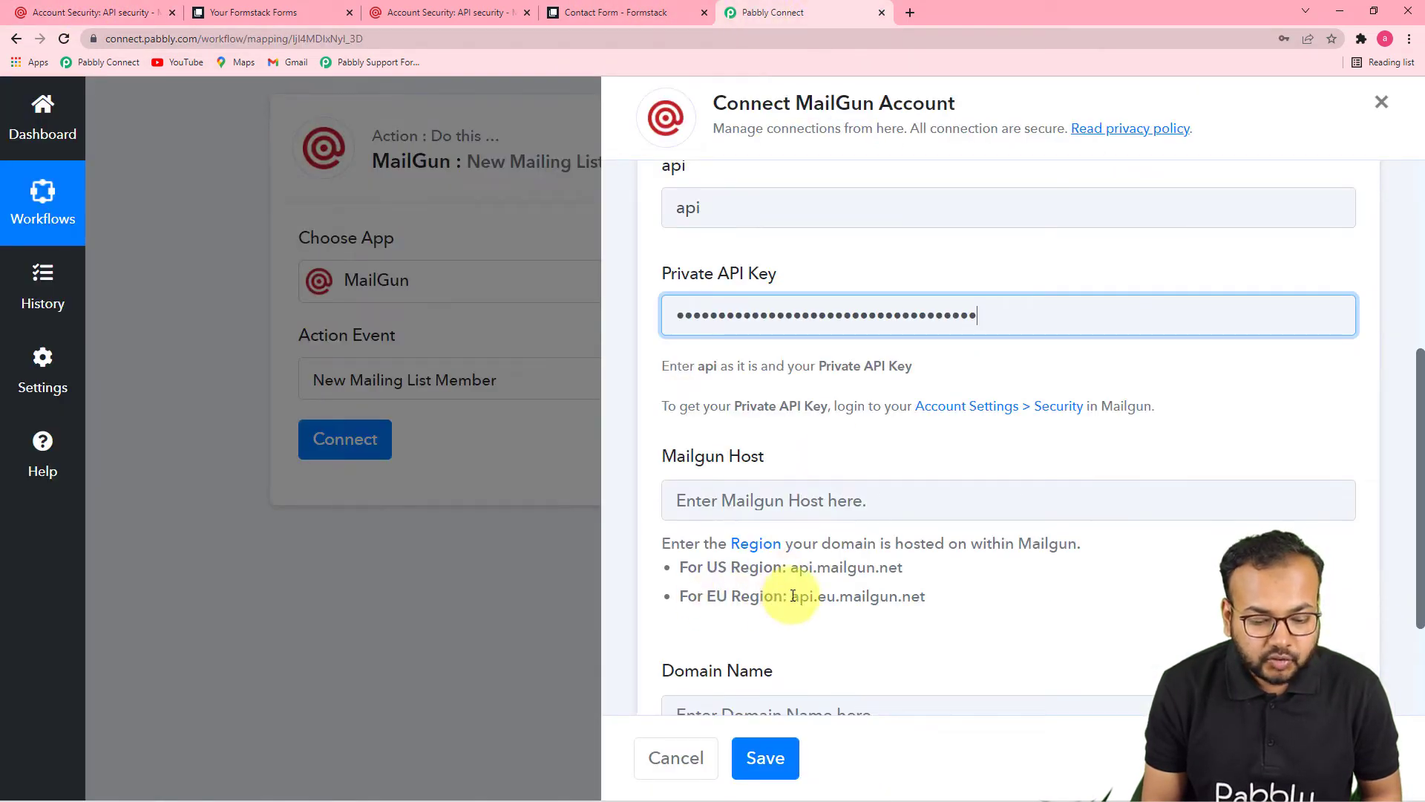
Step: Set Mailgun Host to api.mailgun.net and bring up Mailgun's Domains page
drag(792, 571, 903, 567)
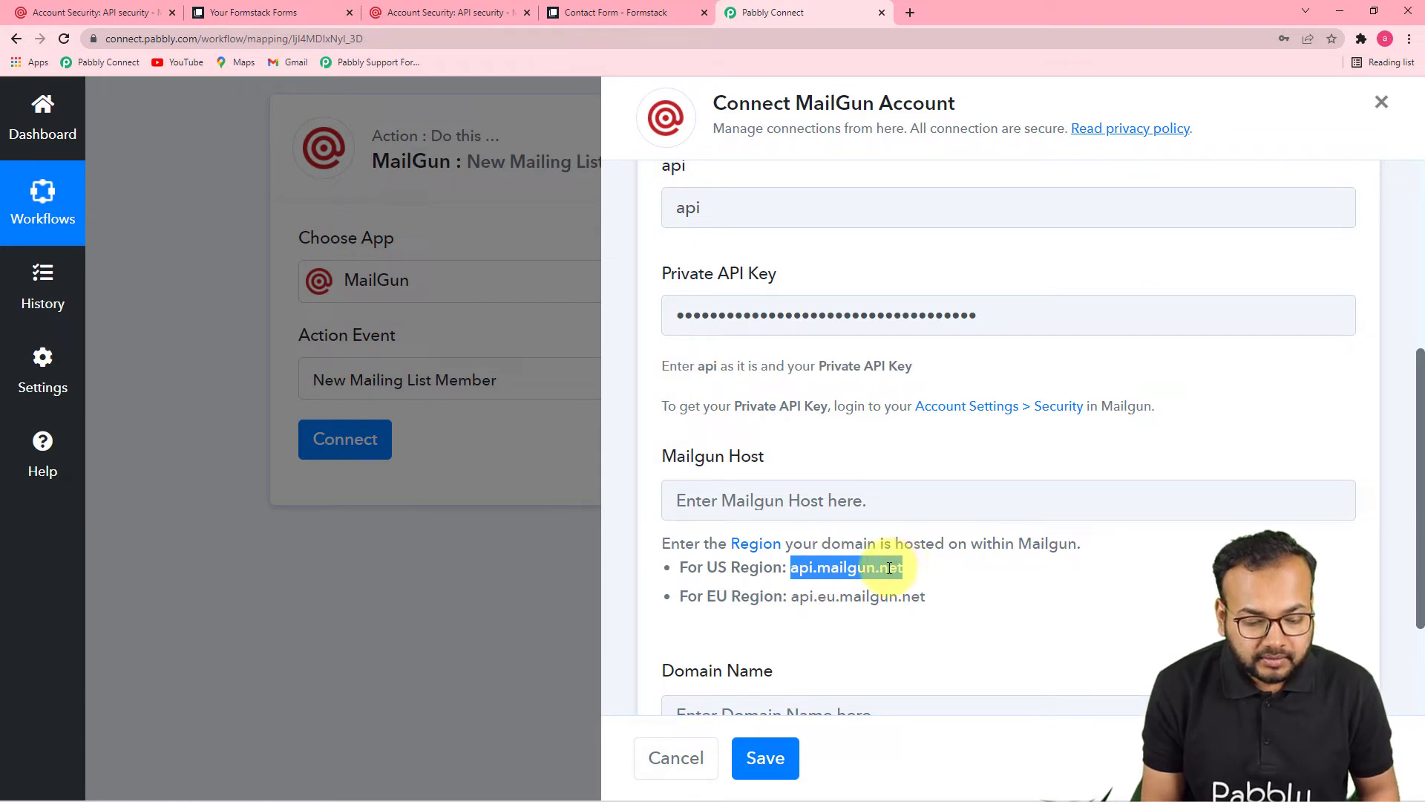
right_click(900, 570)
click(917, 586)
click(738, 500)
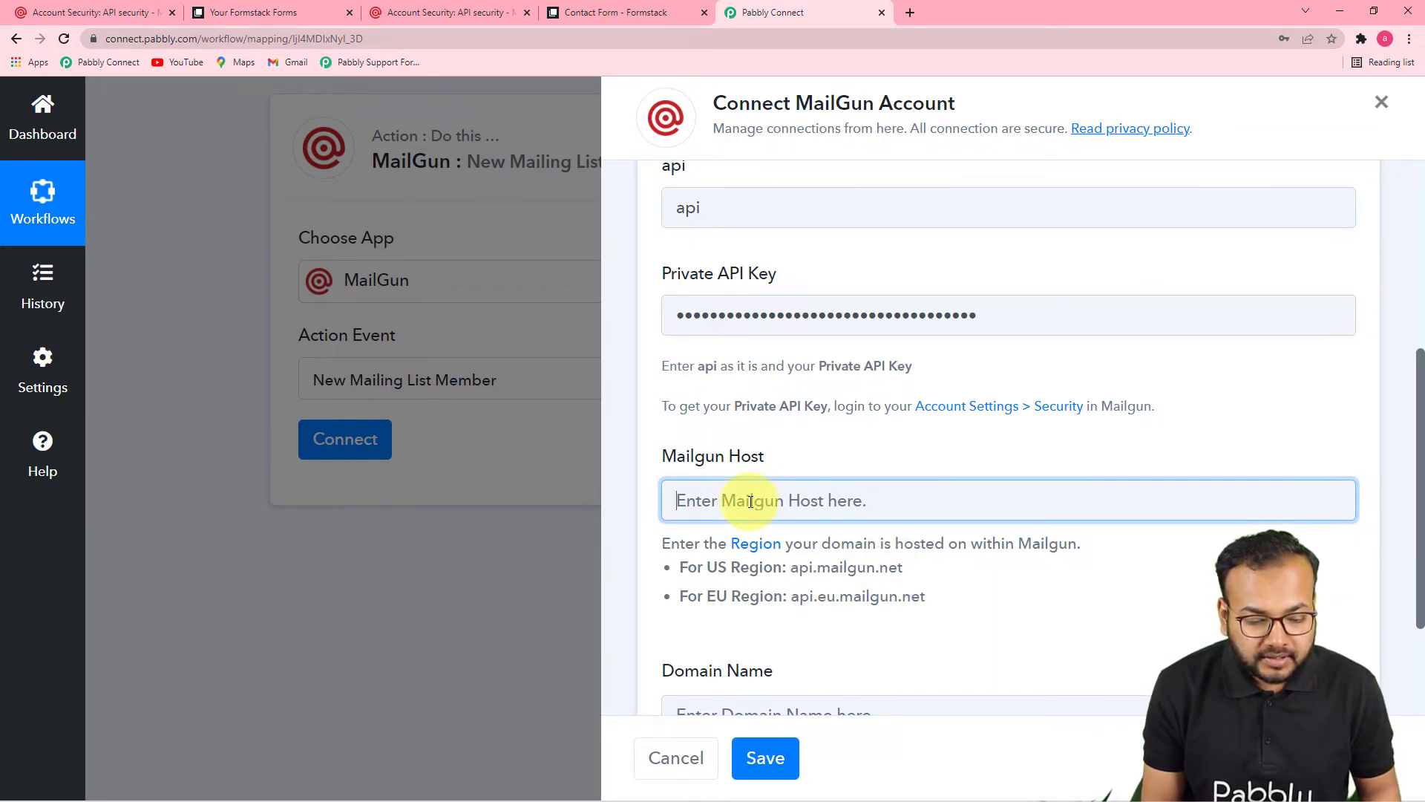
right_click(752, 506)
click(787, 620)
scroll(787, 617, down, 2)
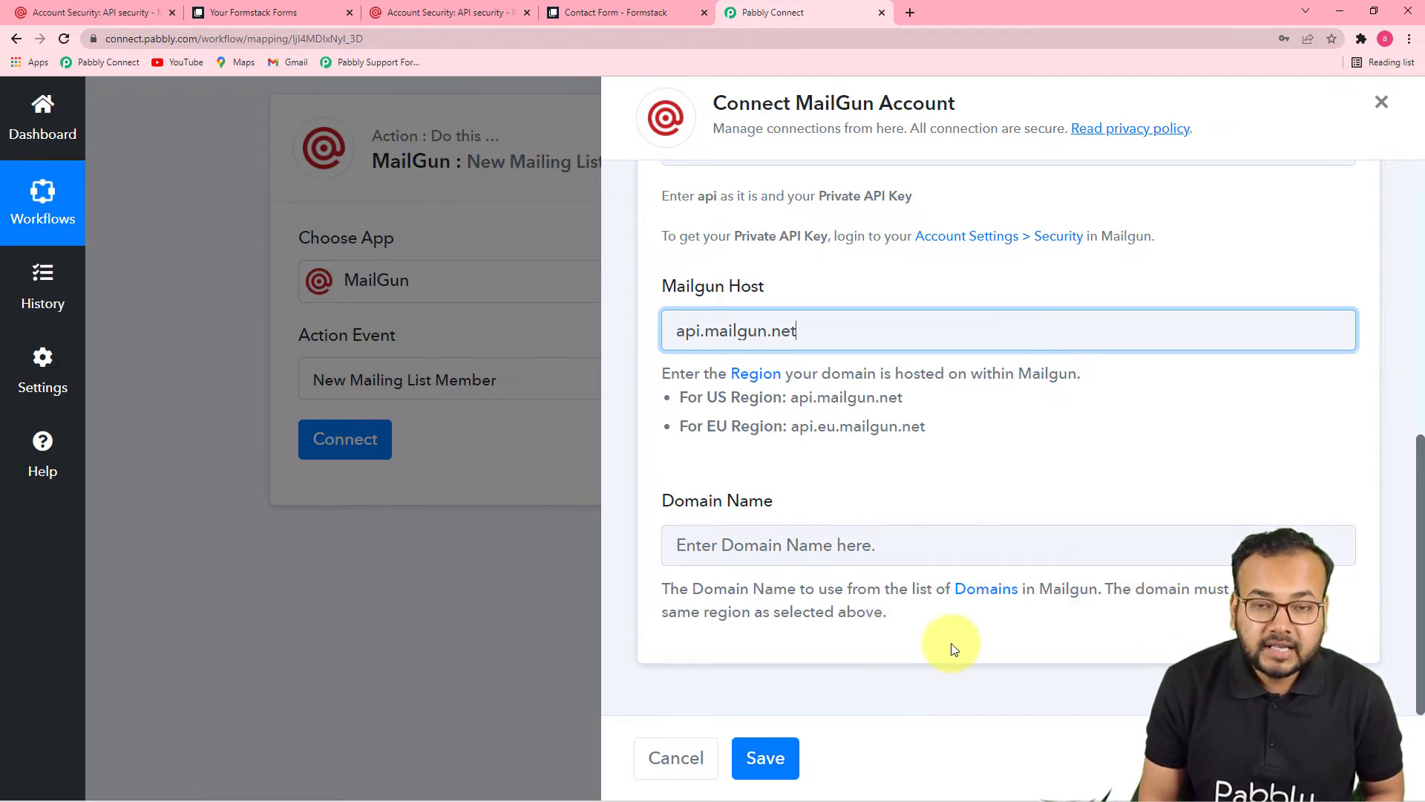
click(993, 591)
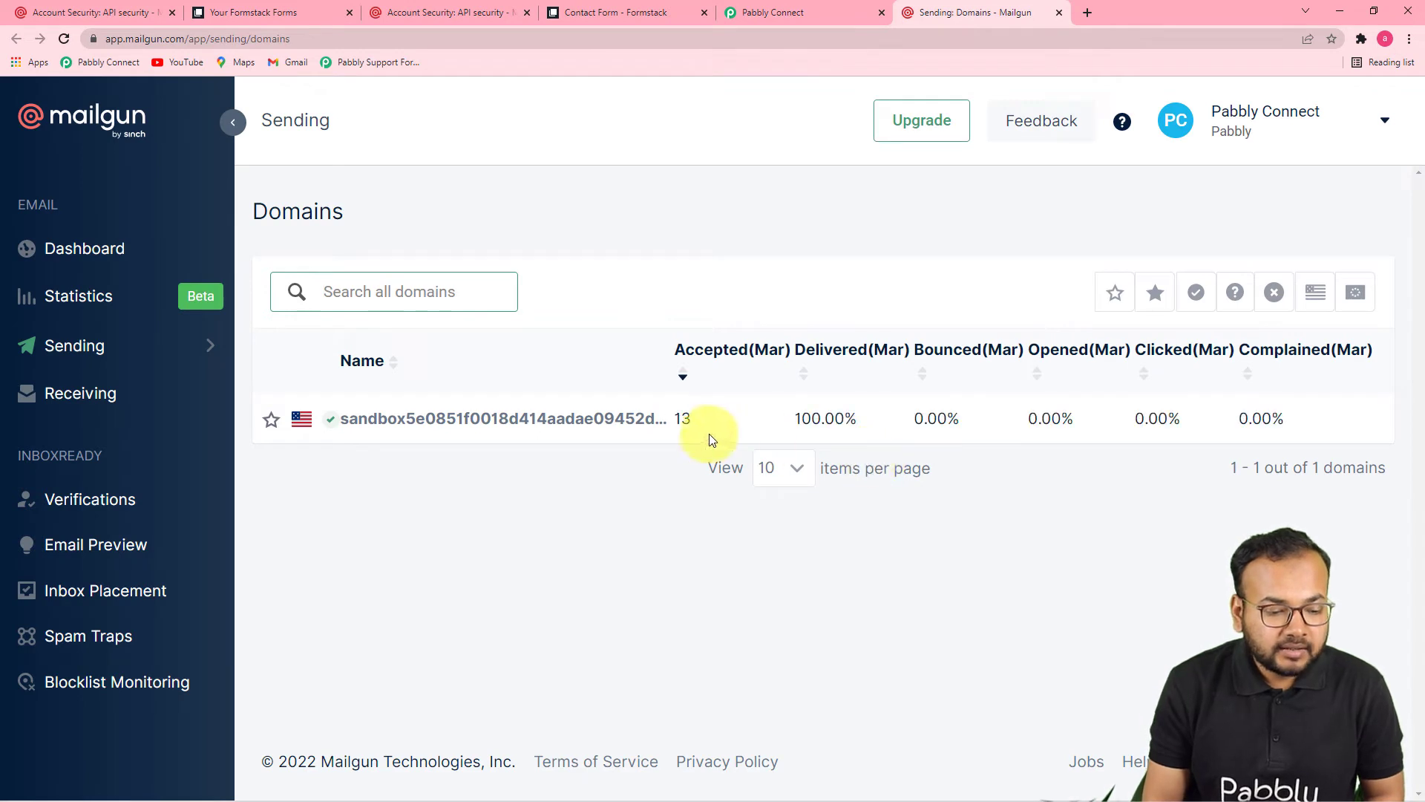
Step: Copy the full sandbox domain name from its Mailgun overview for the Domain Name field
click(525, 422)
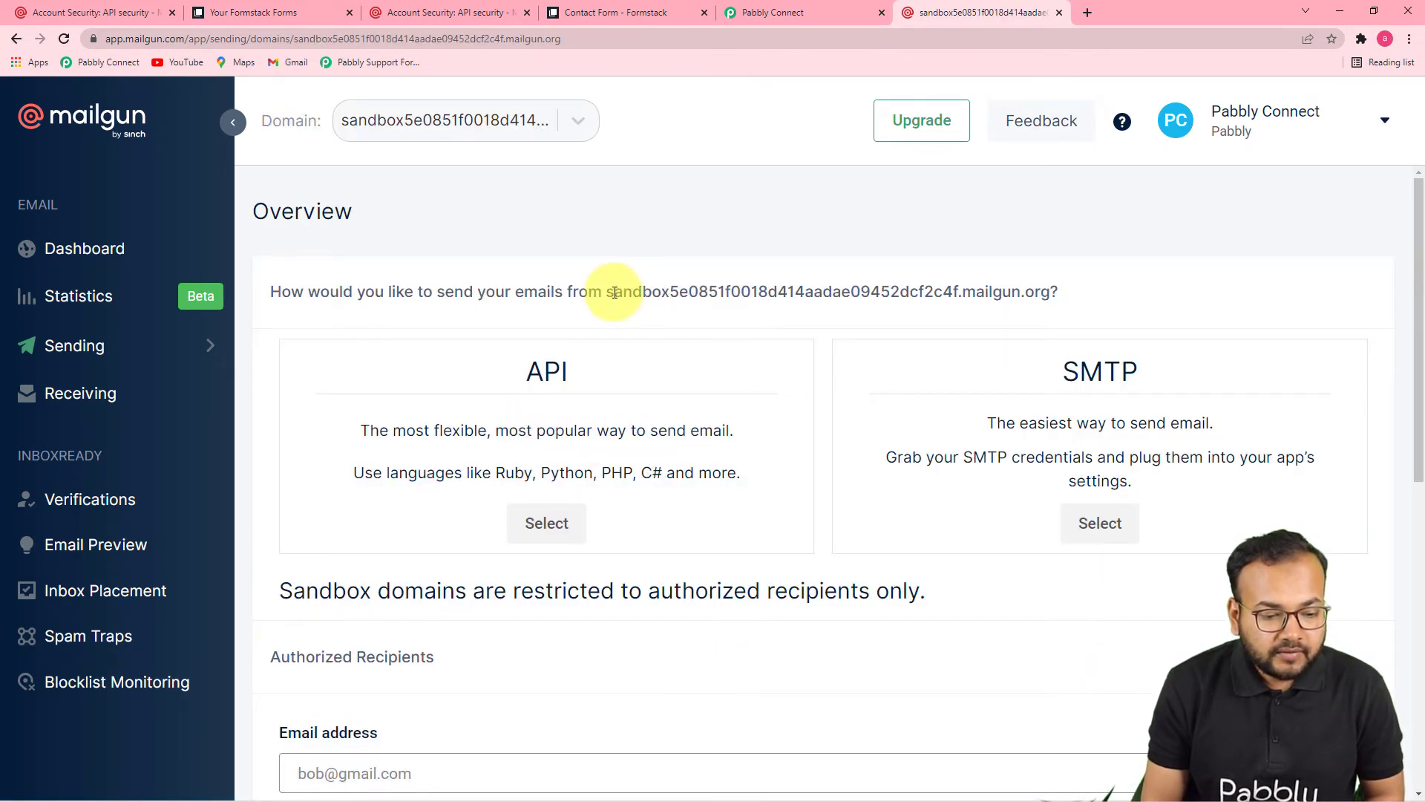
drag(607, 295, 1024, 294)
click(839, 298)
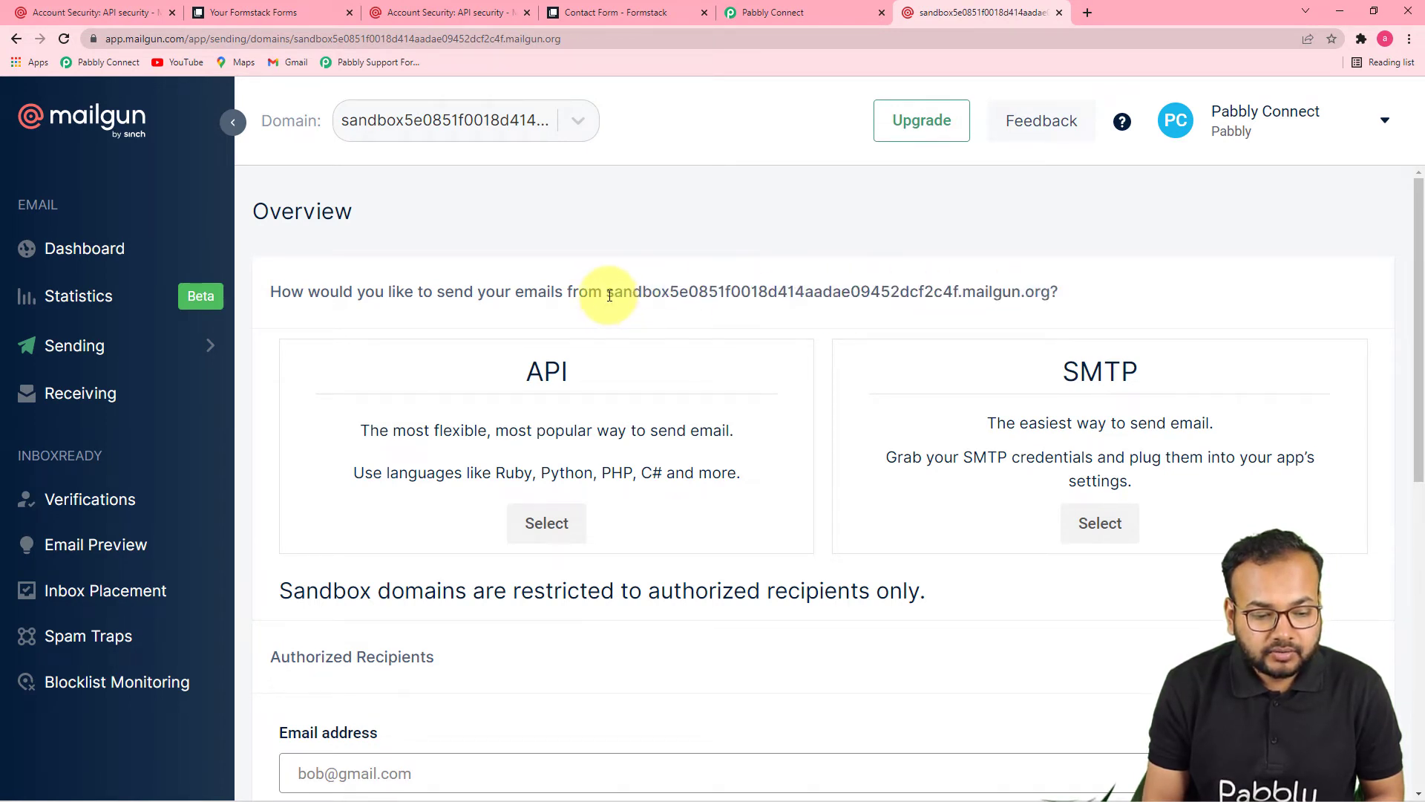
drag(610, 295, 1058, 300)
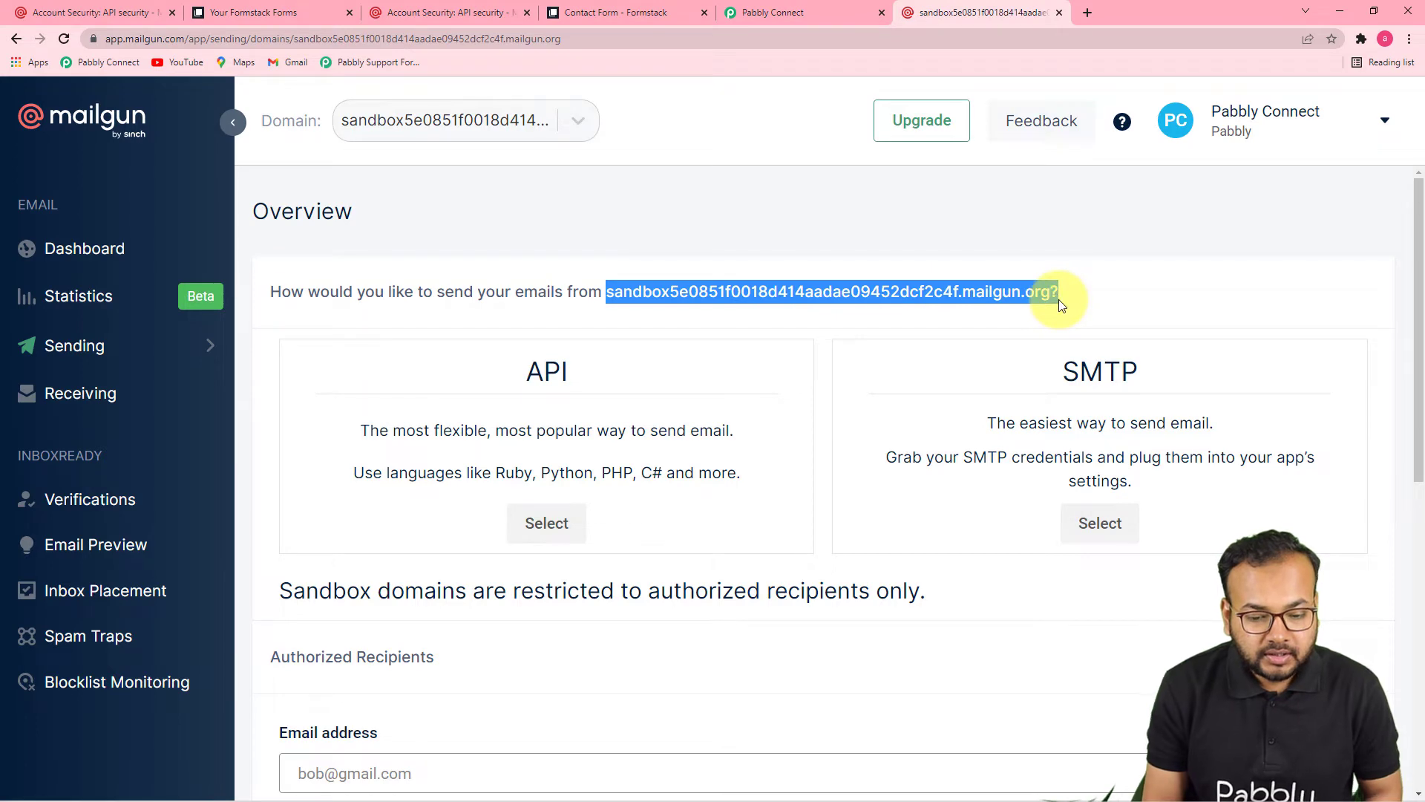
right_click(1006, 291)
click(1028, 307)
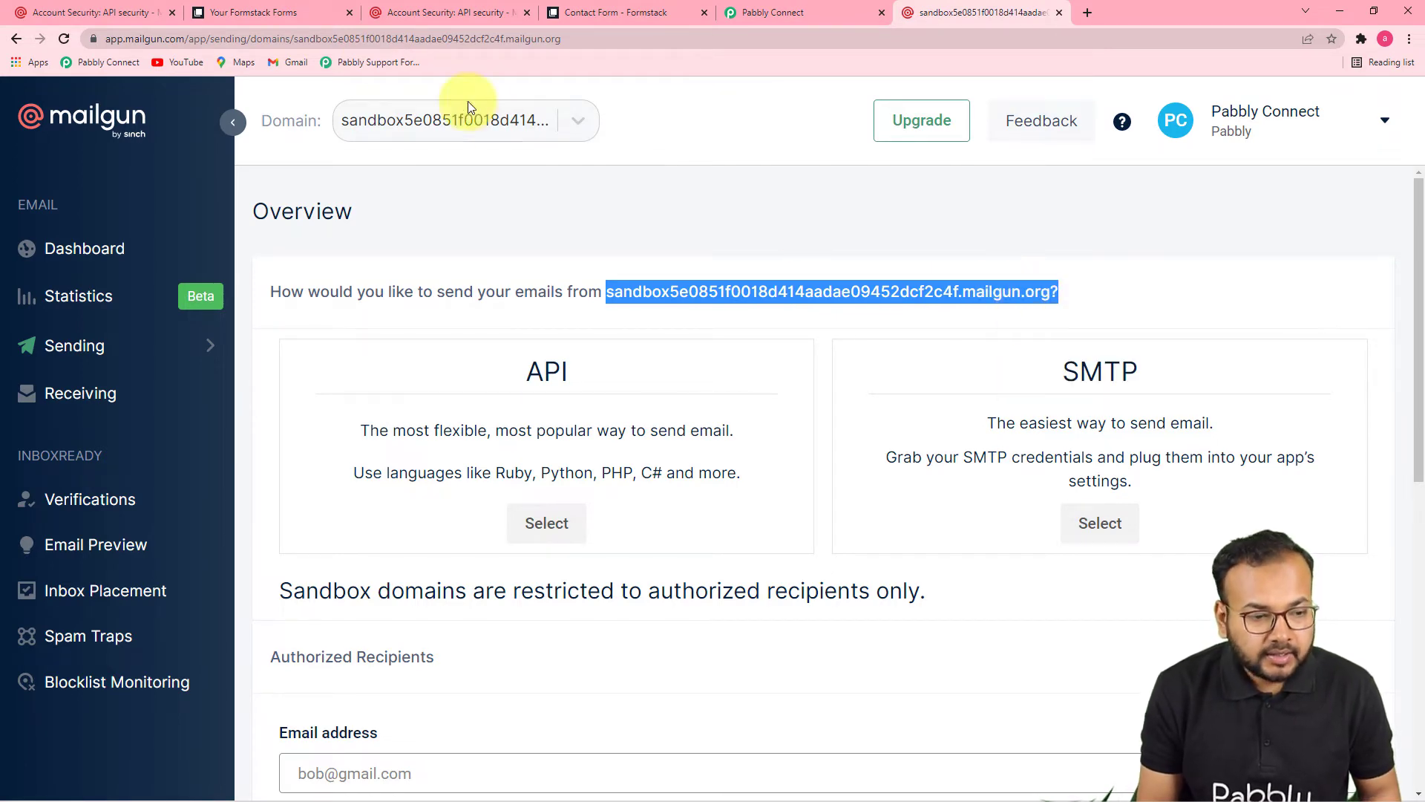
click(788, 12)
click(744, 555)
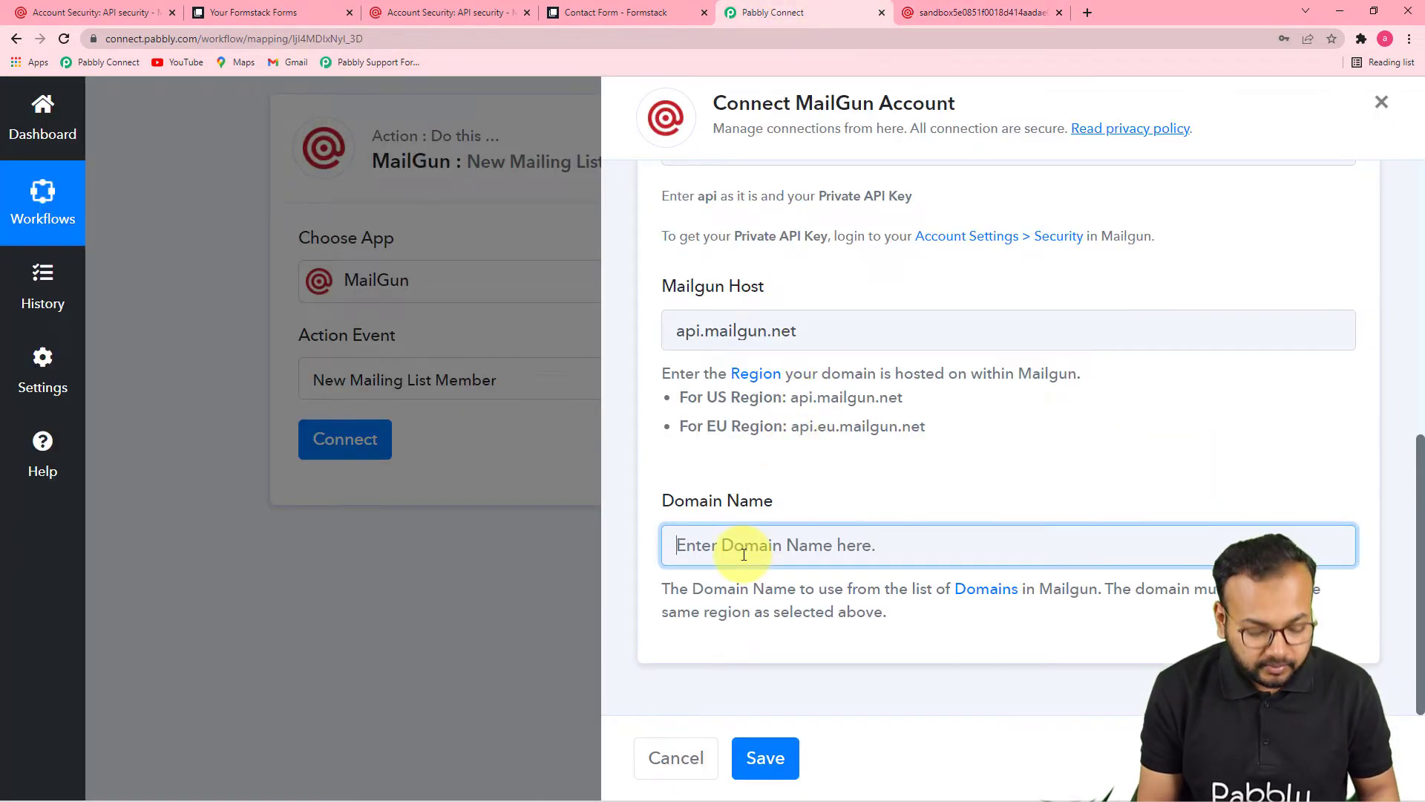
Step: Paste the sandbox domain into Domain Name and save the MailGun connection
key(ctrl+v)
click(768, 759)
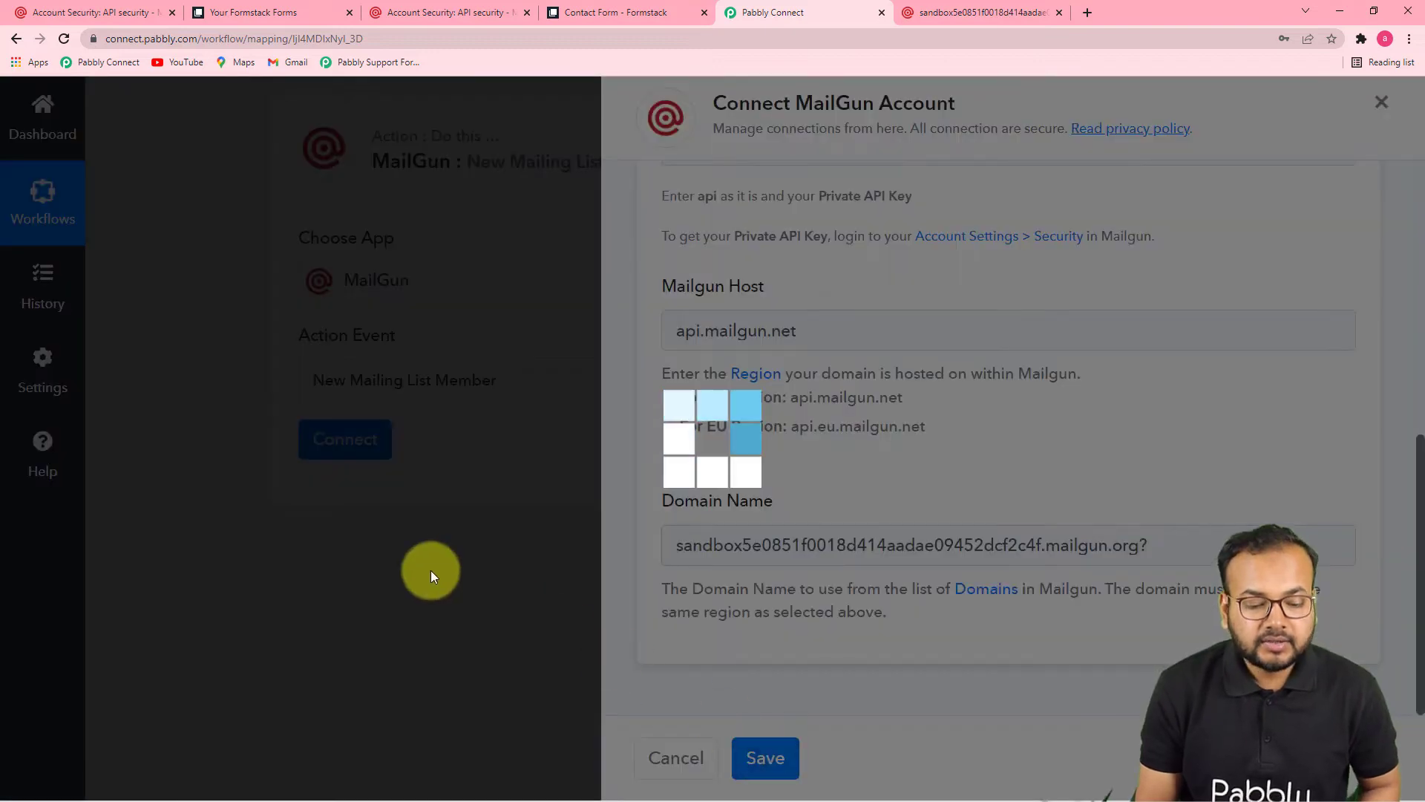
scroll(410, 569, down, 2)
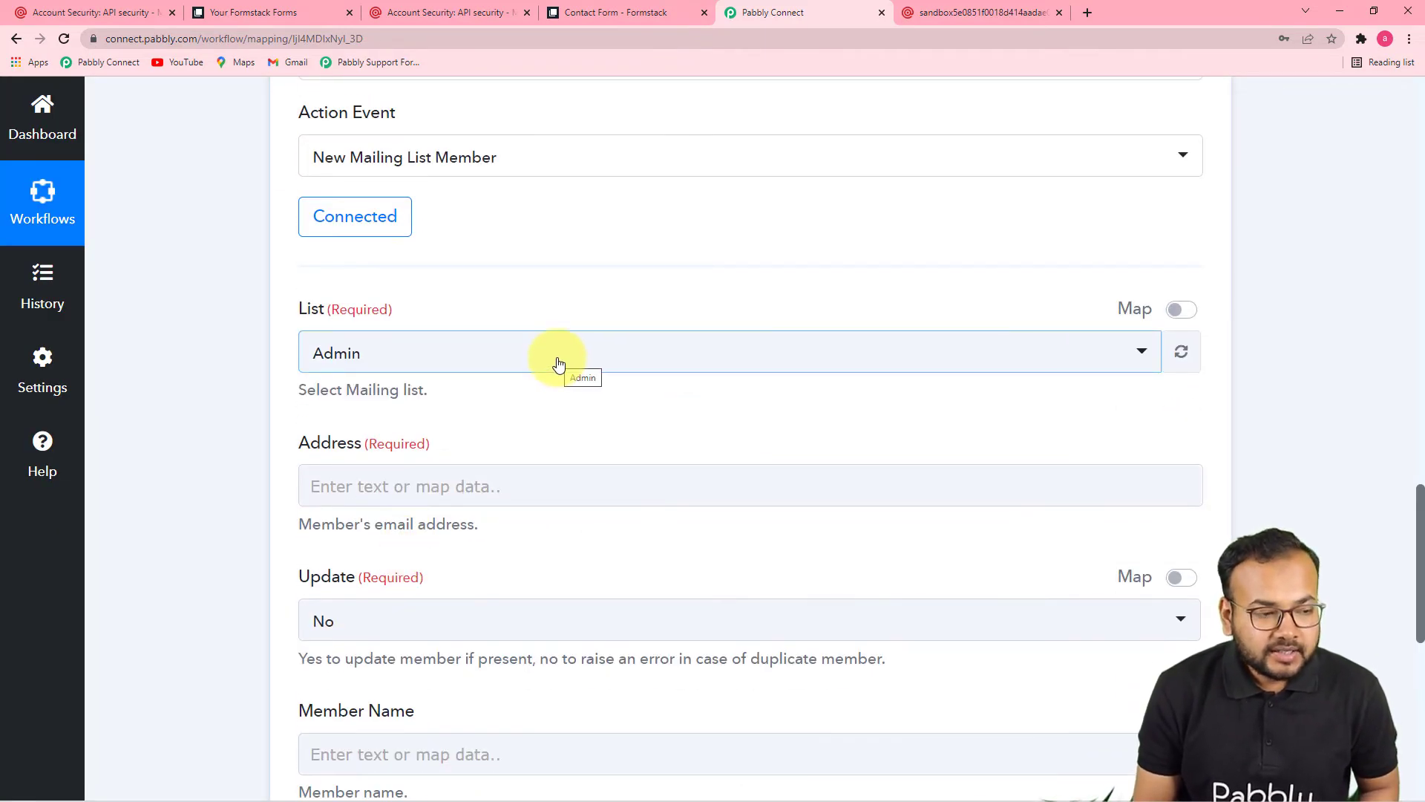
click(95, 12)
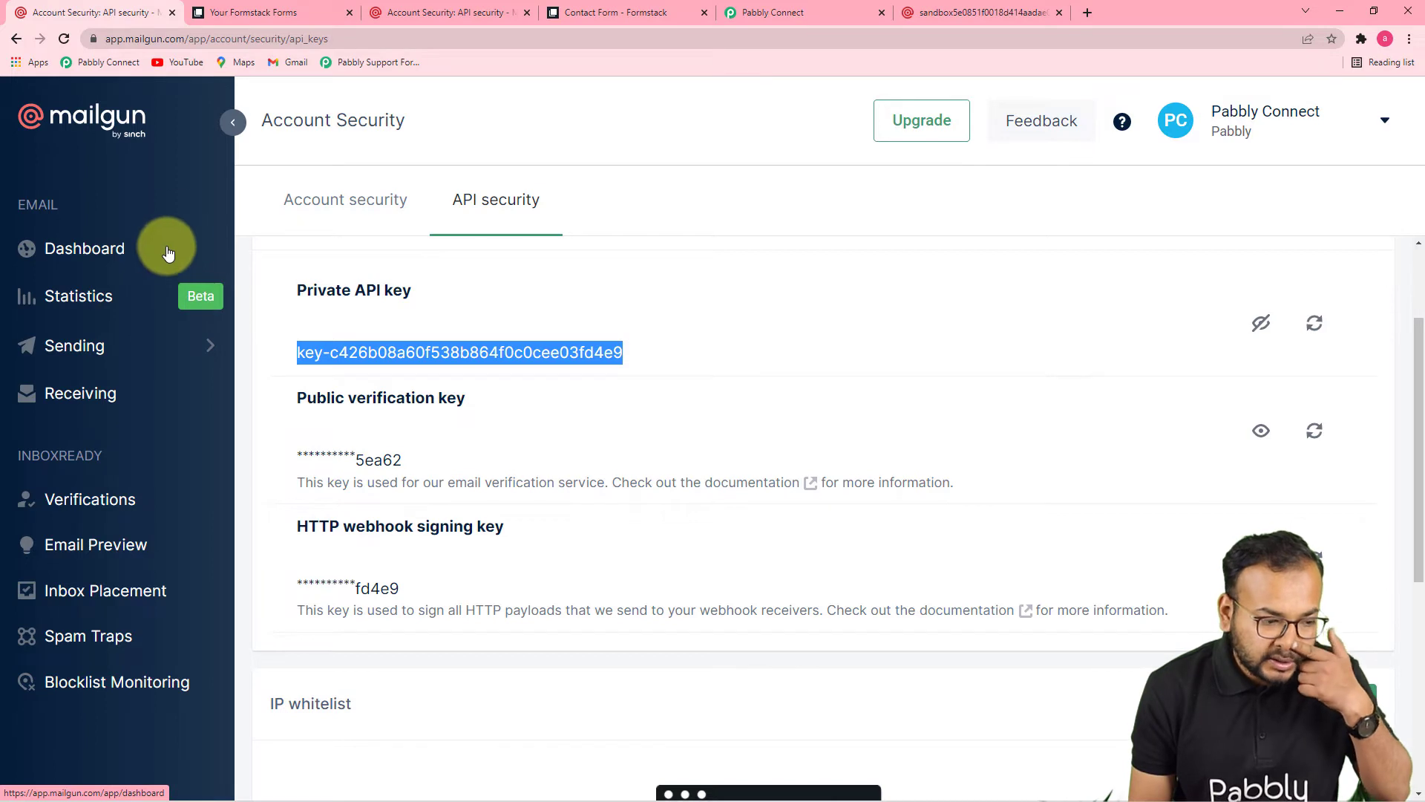
Step: Open Mailgun's formstack@ mailing list and scroll to its Recipients table
click(232, 122)
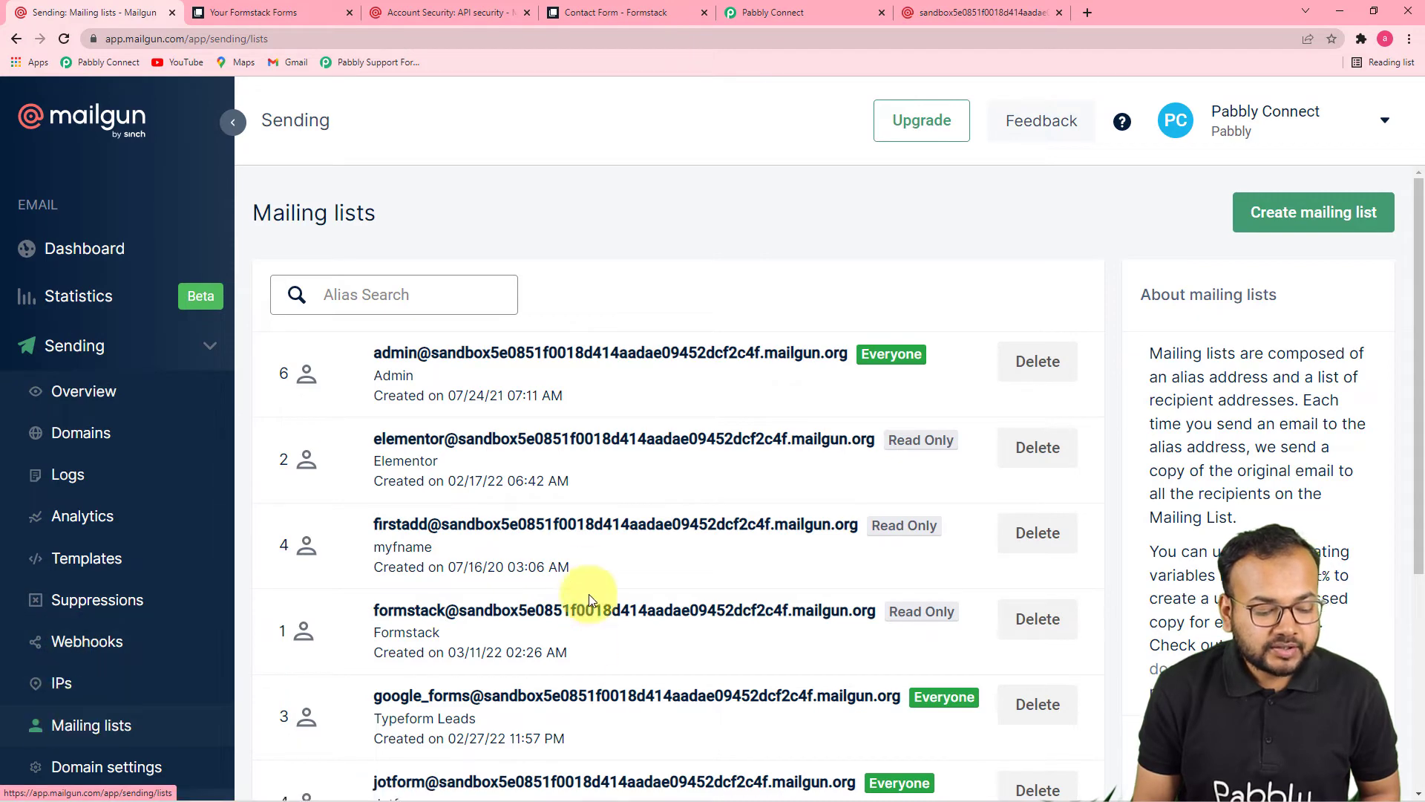
scroll(582, 587, down, 2)
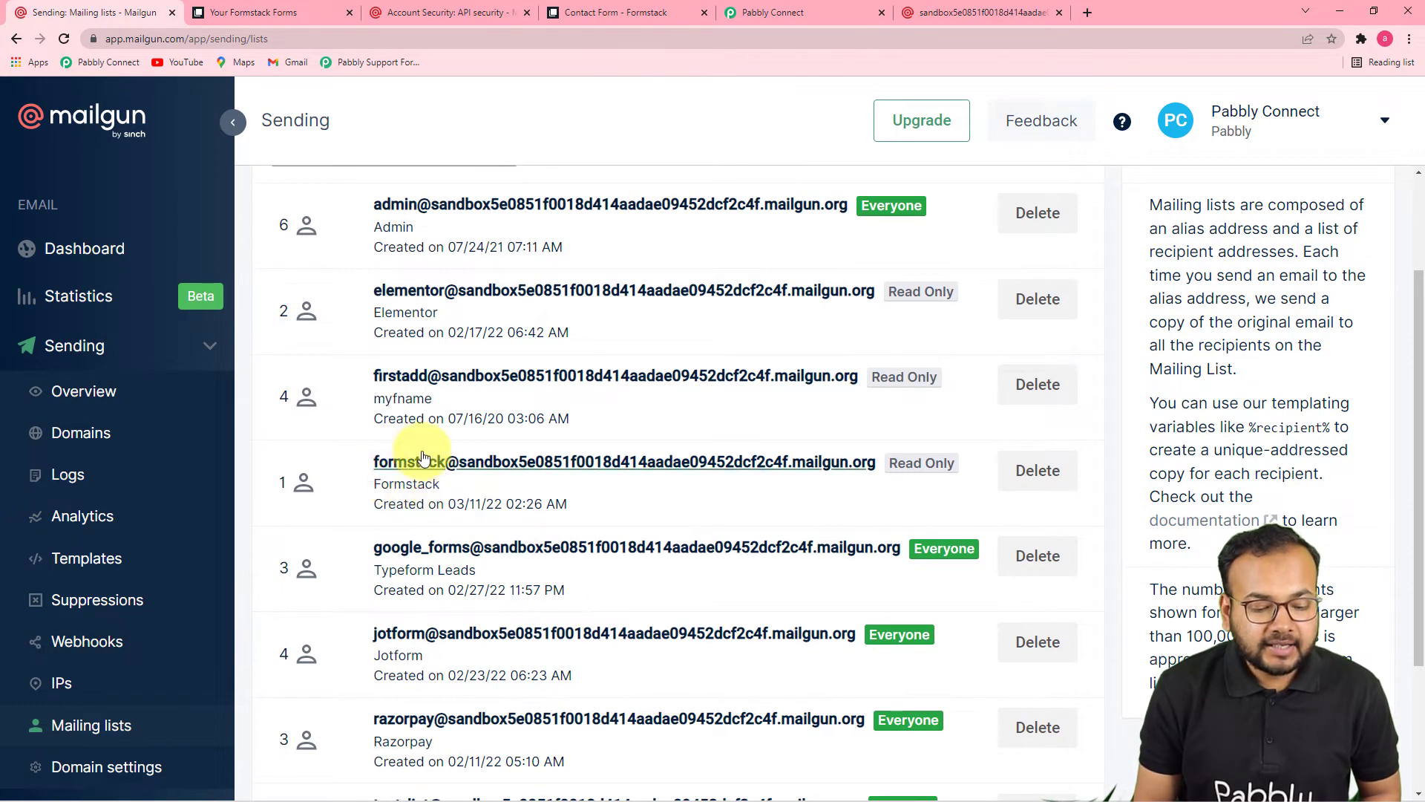
click(448, 463)
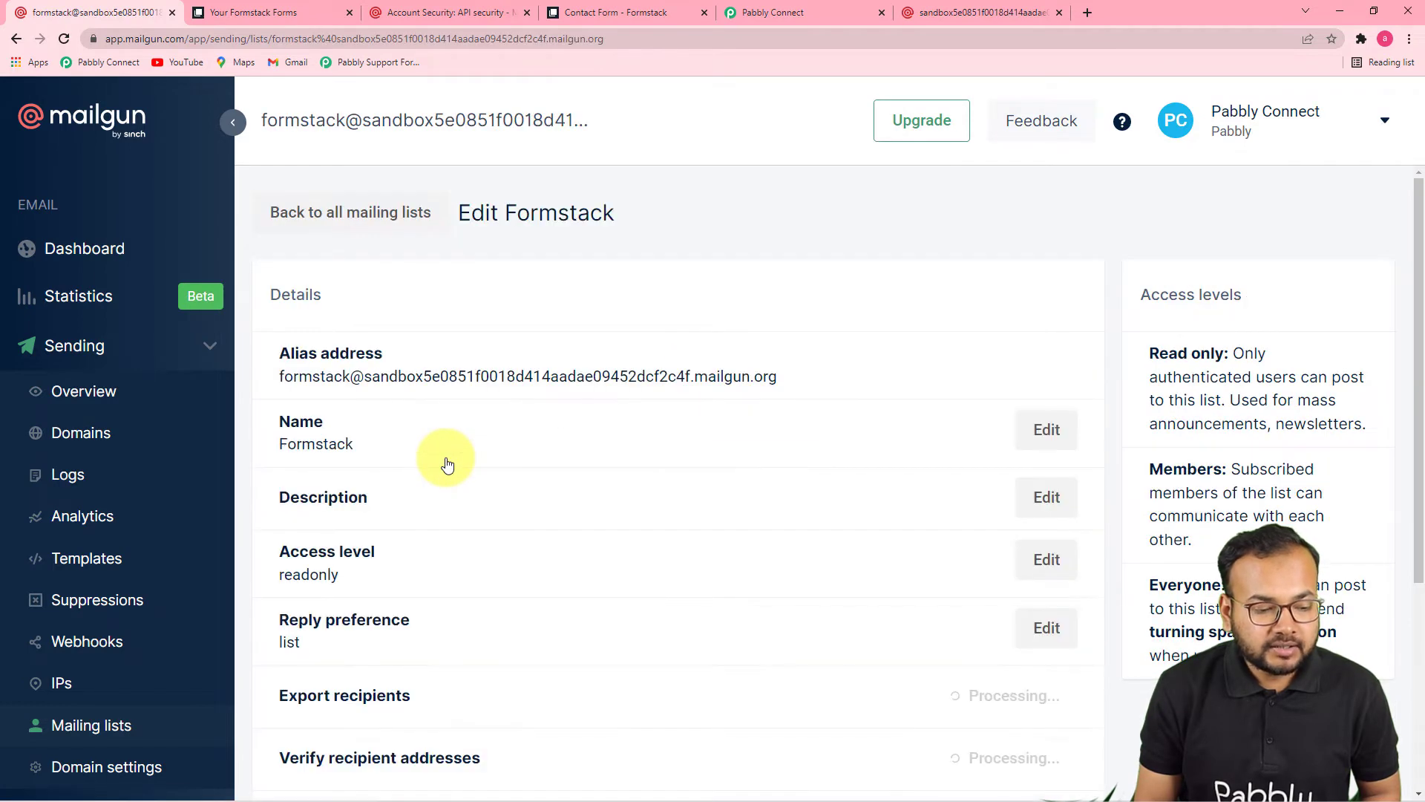
scroll(446, 460, down, 5)
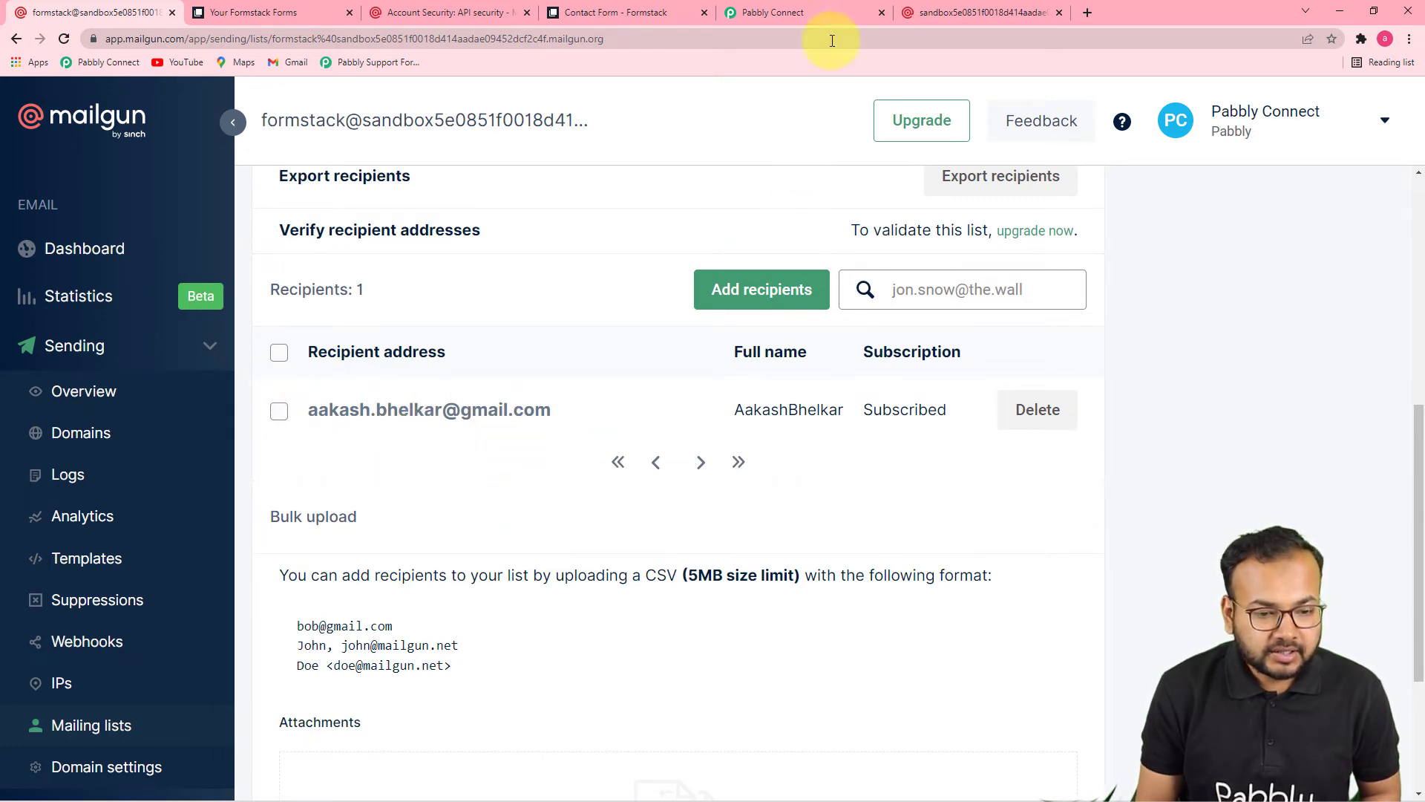
click(829, 16)
Step: Choose Formstack in the MailGun step's List dropdown, then move to the Address field
click(547, 355)
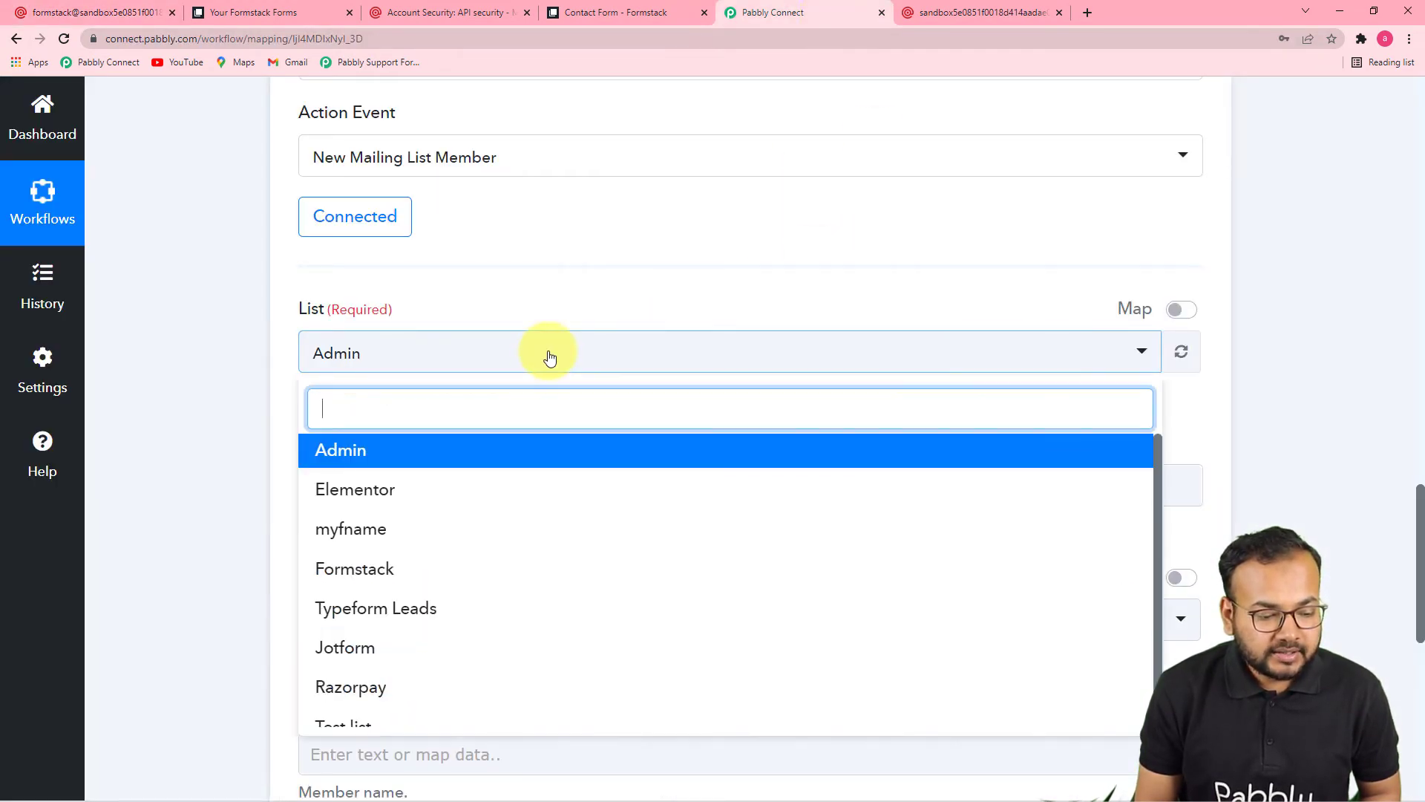
click(356, 573)
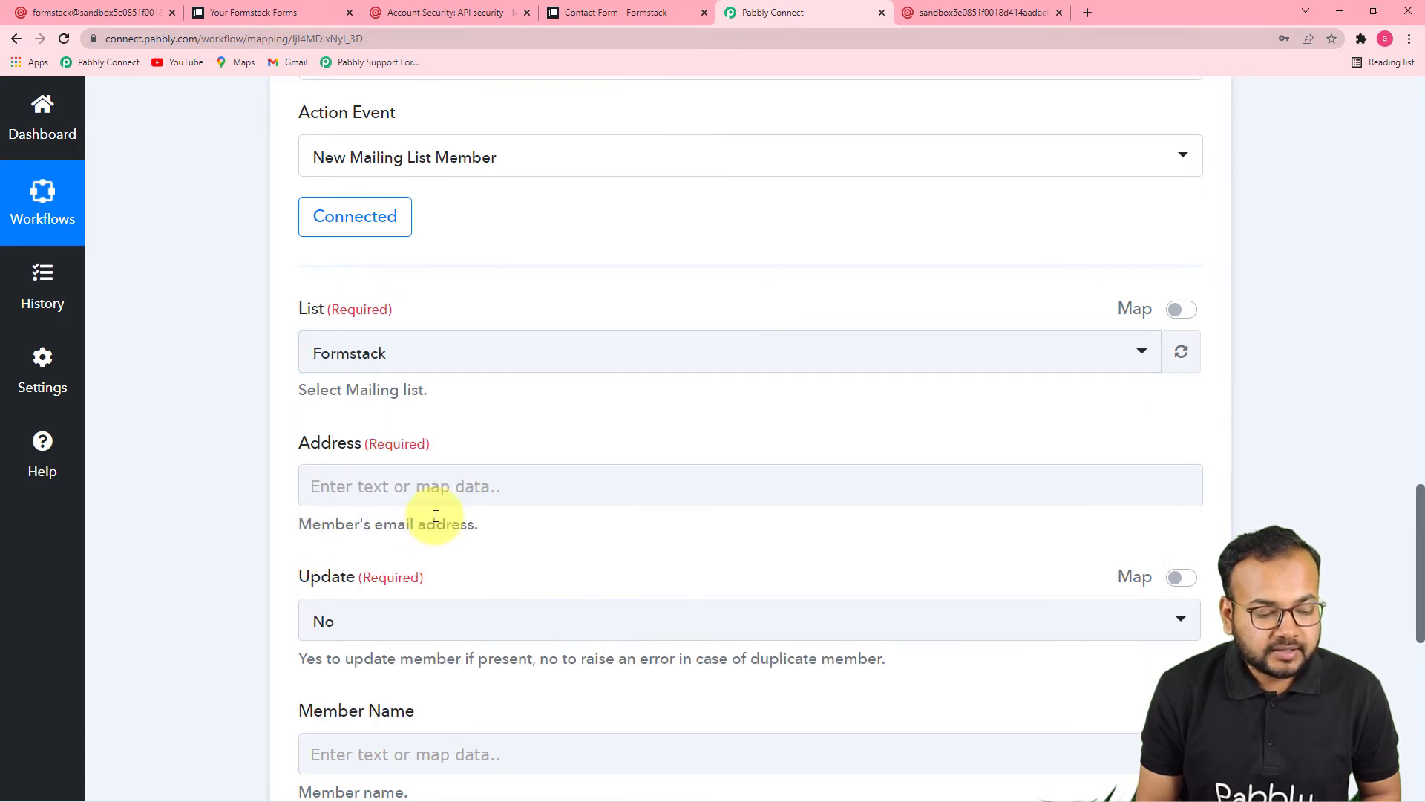
scroll(436, 516, down, 2)
scroll(435, 516, down, 1)
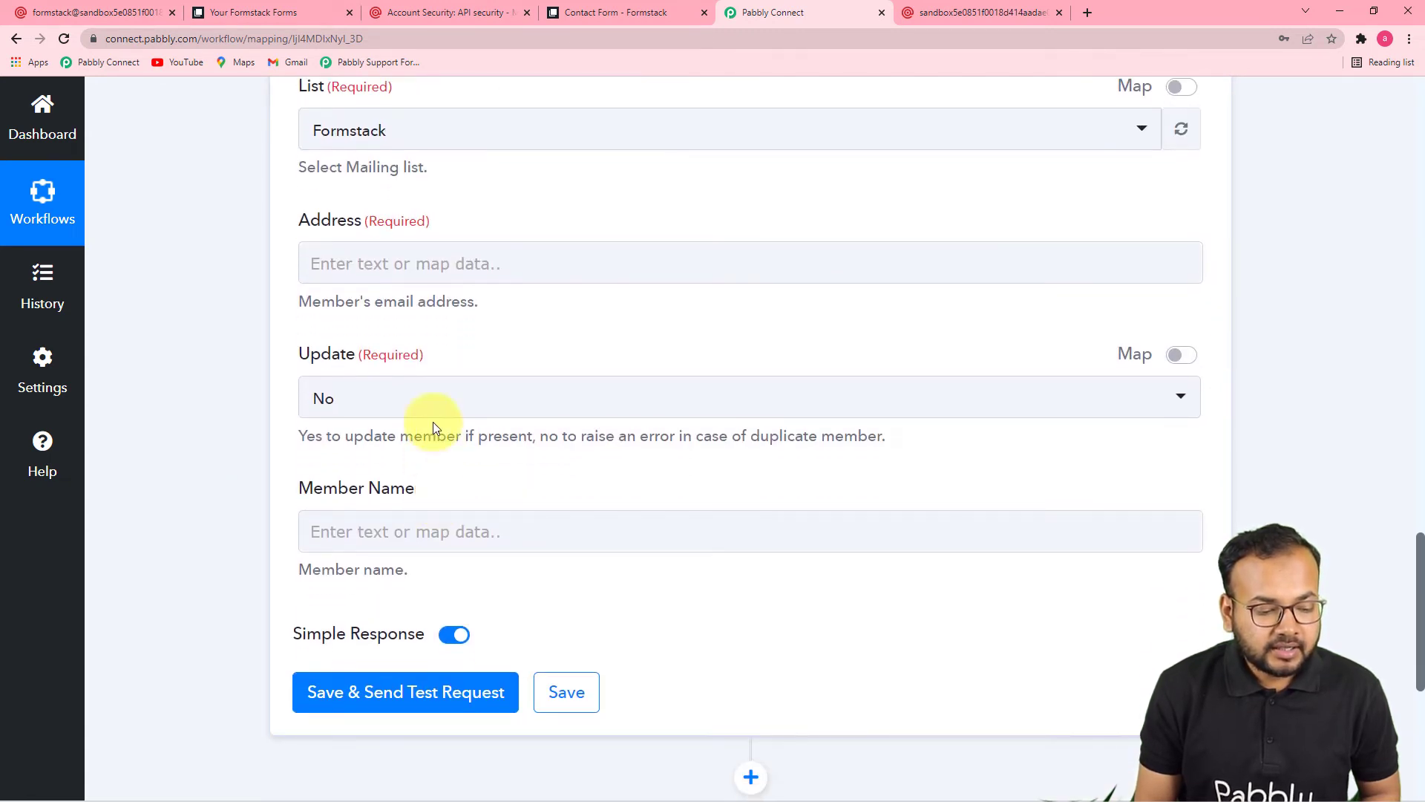
scroll(895, 595, up, 10)
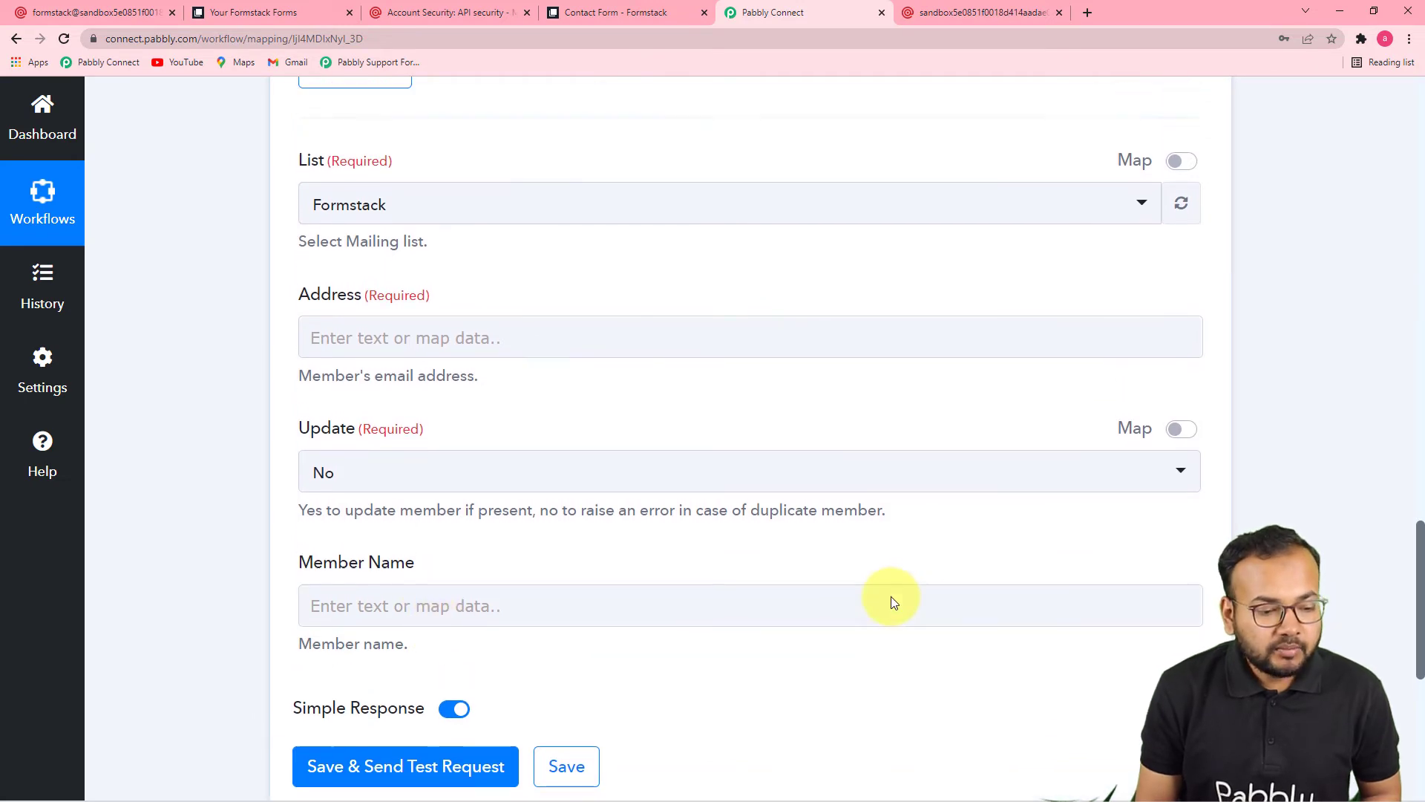
scroll(898, 629, up, 6)
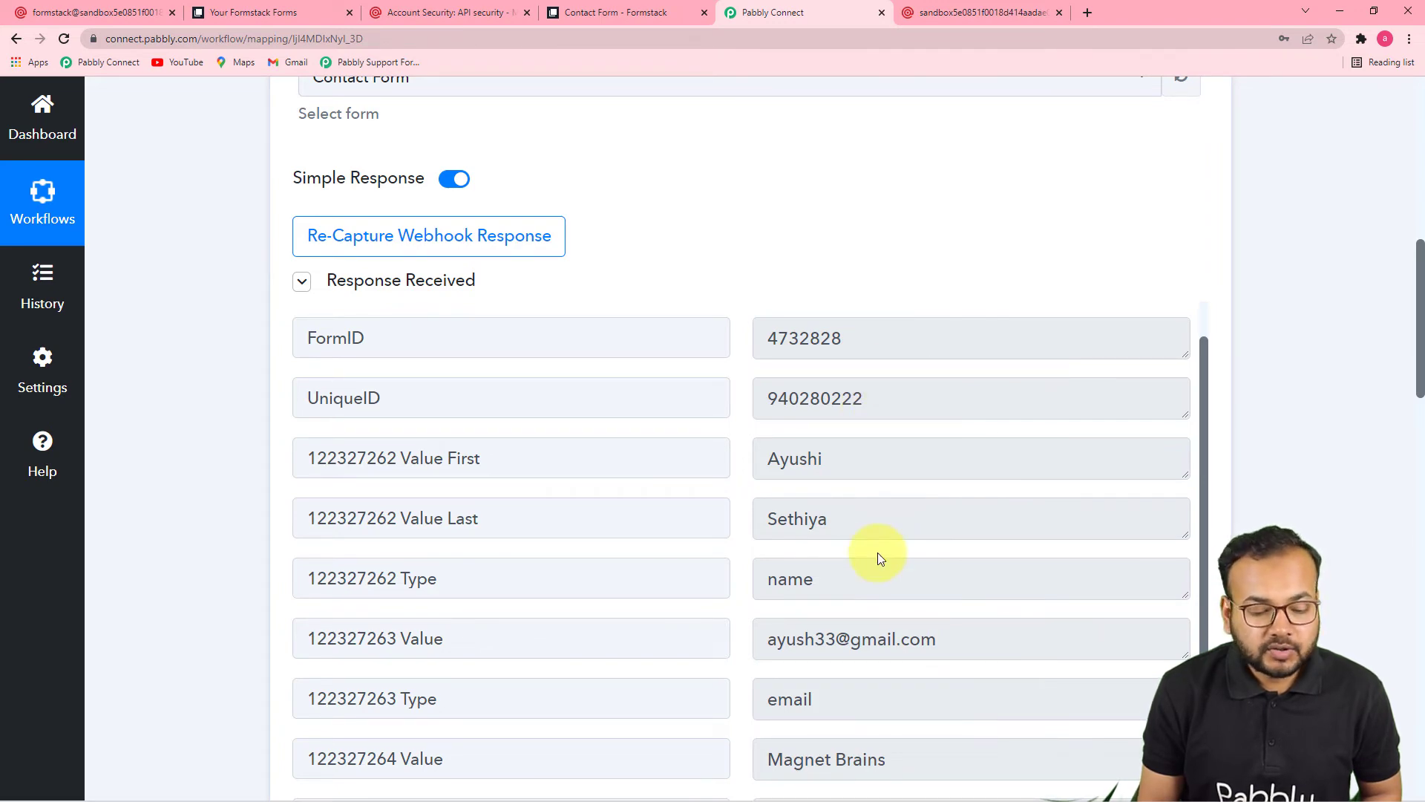
scroll(878, 553, down, 9)
scroll(877, 552, down, 7)
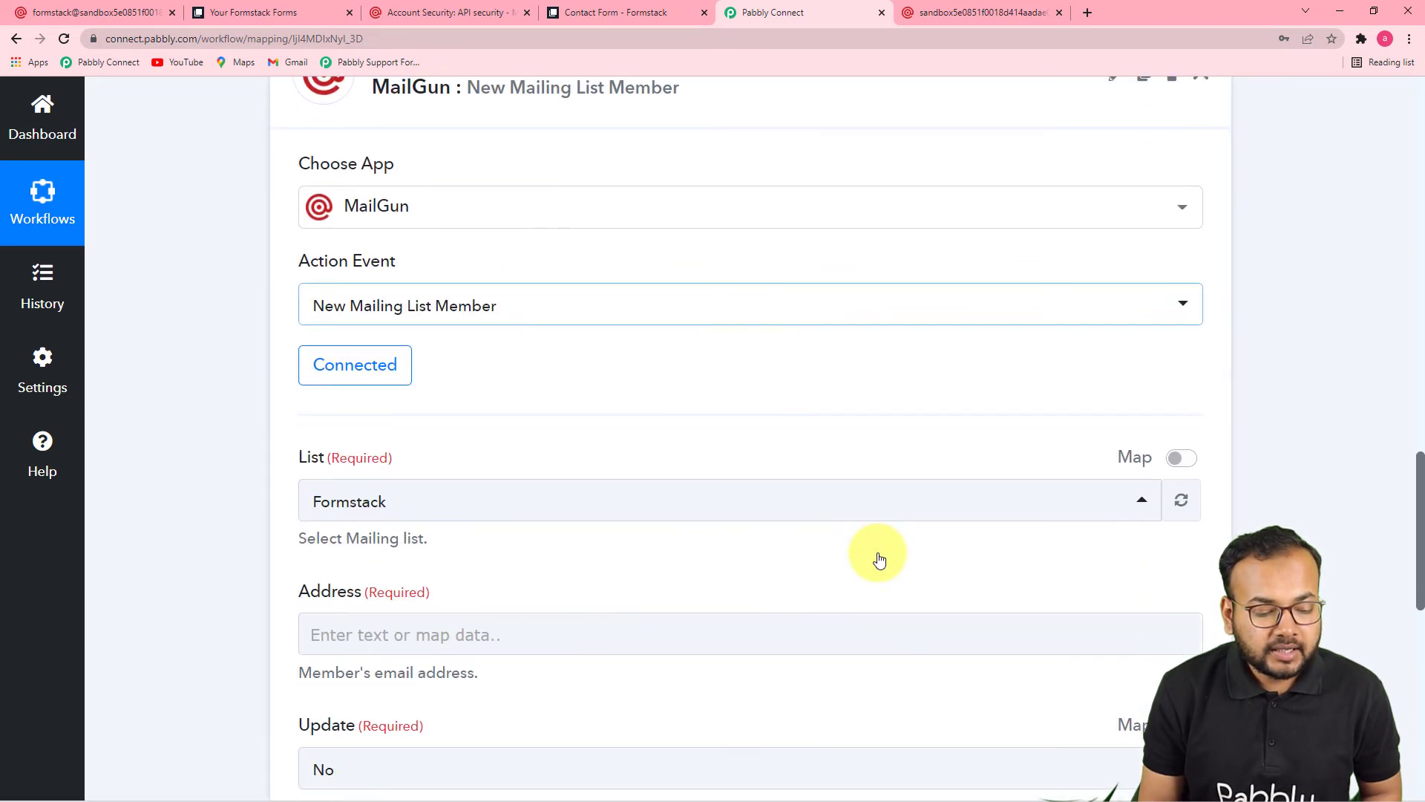
click(559, 414)
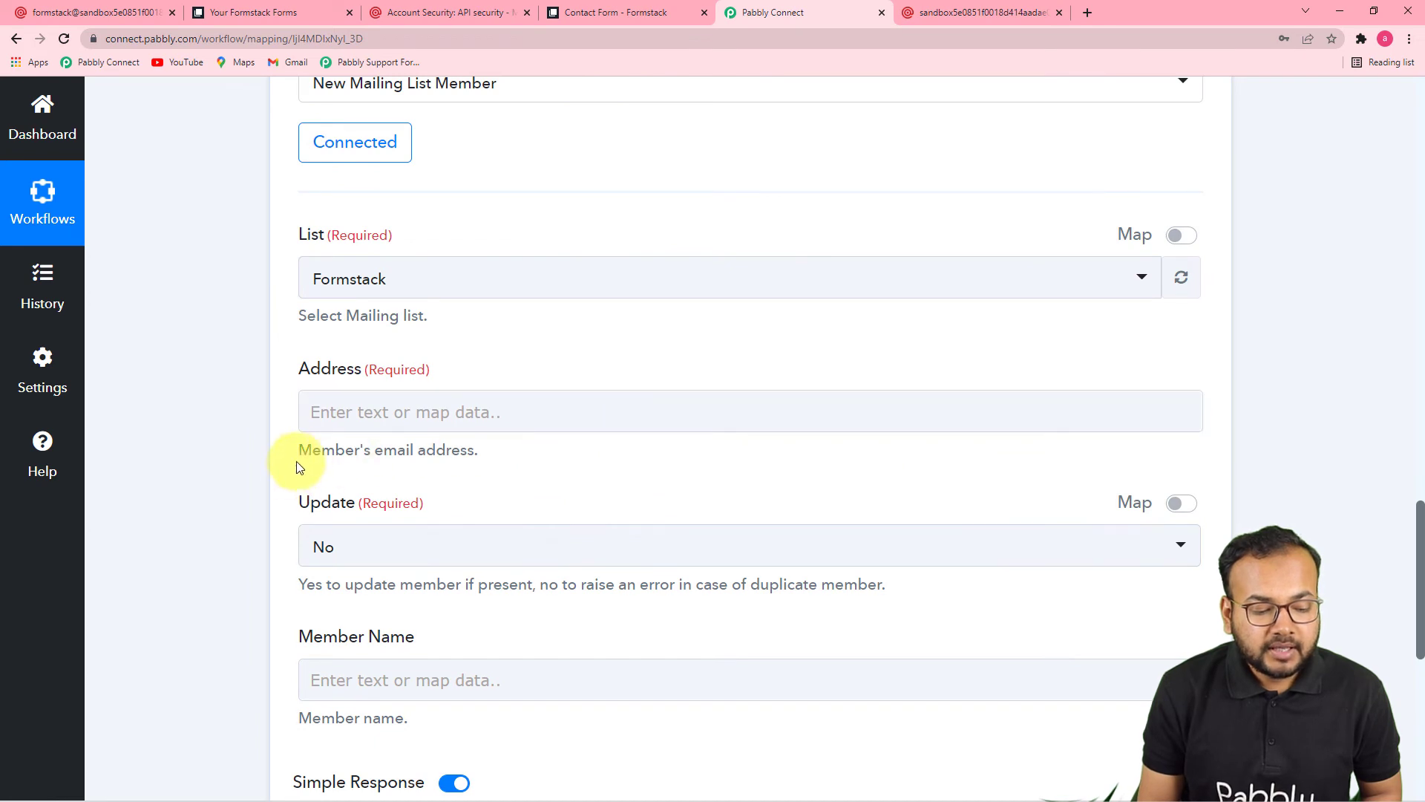
click(537, 414)
Step: Map the submitted email value into Address and set Update to Yes
scroll(539, 414, down, 2)
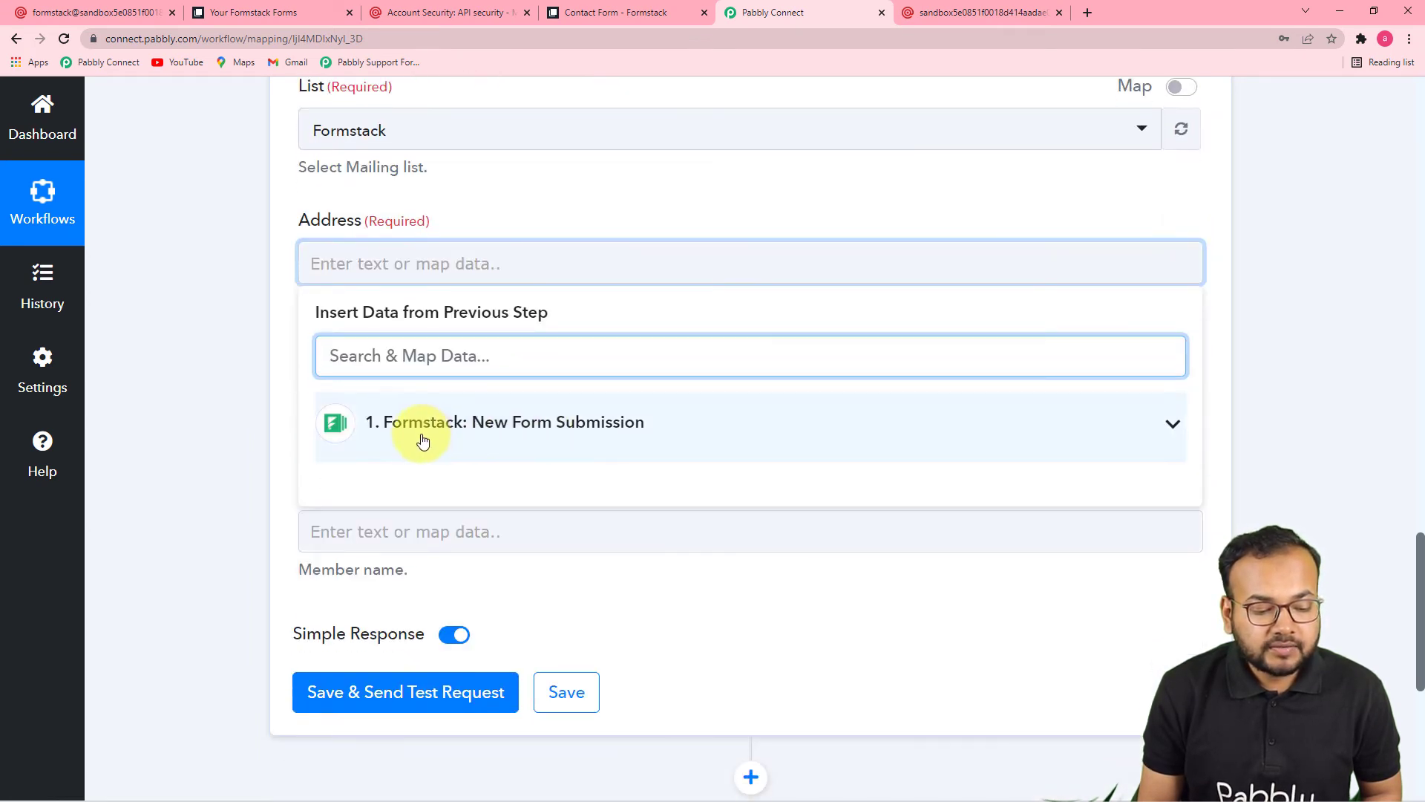
click(592, 442)
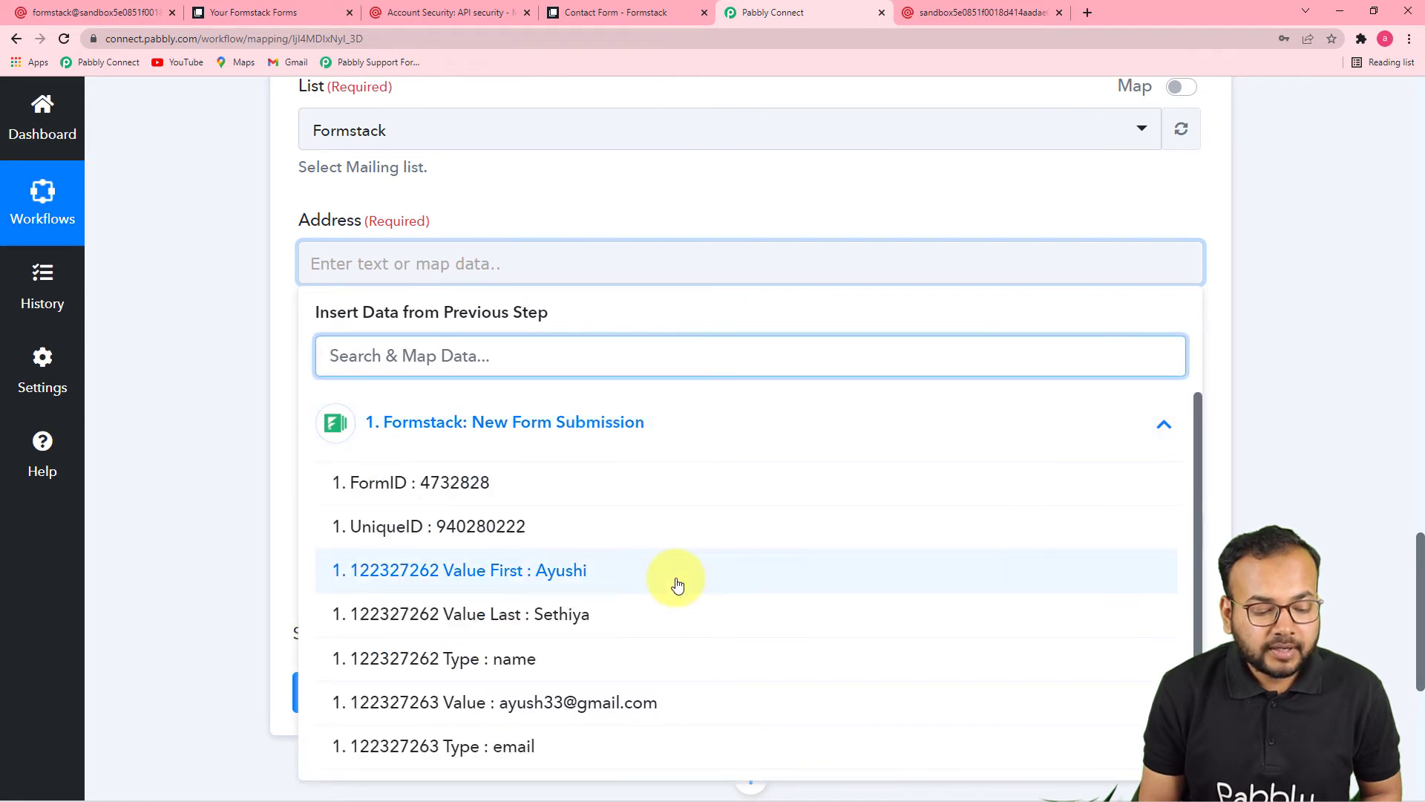
click(631, 711)
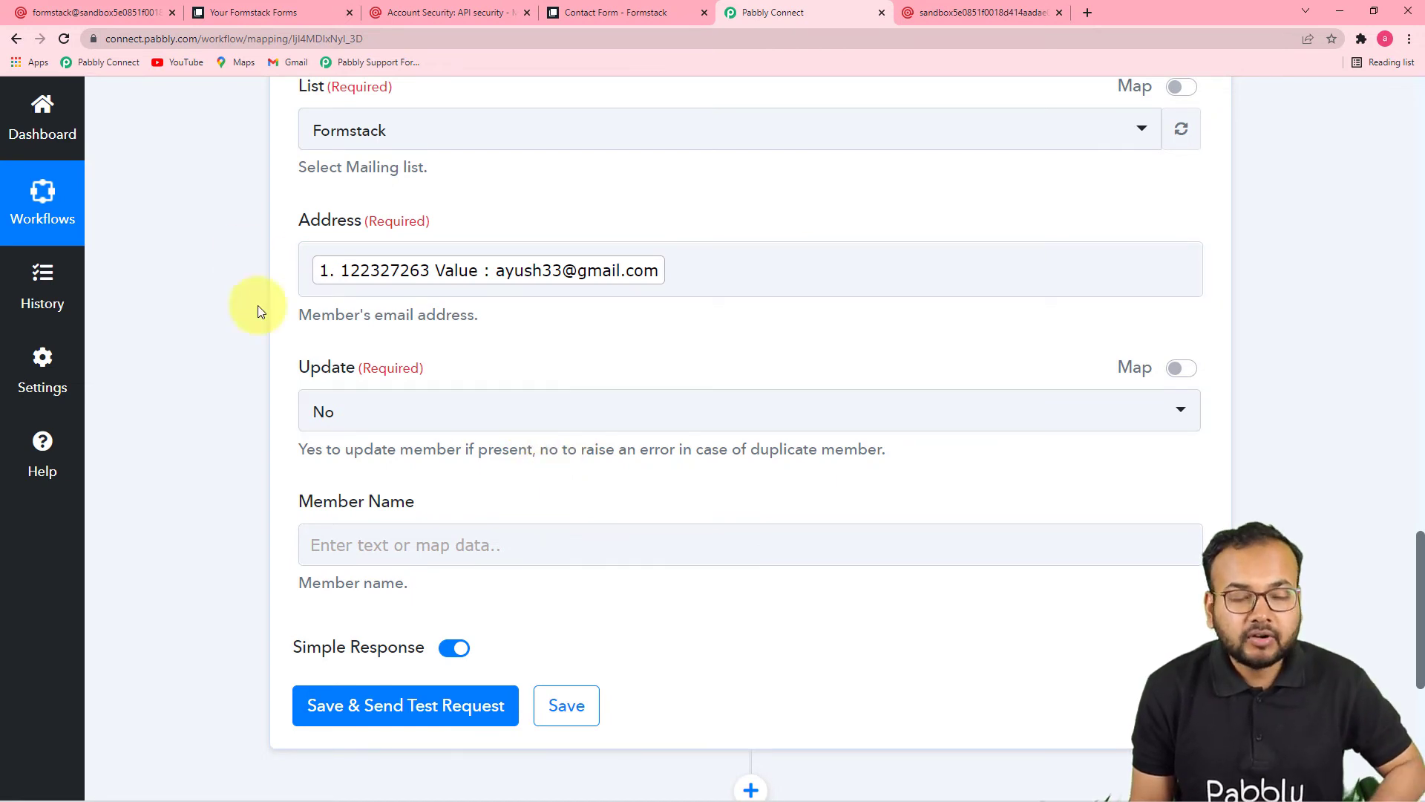
click(442, 412)
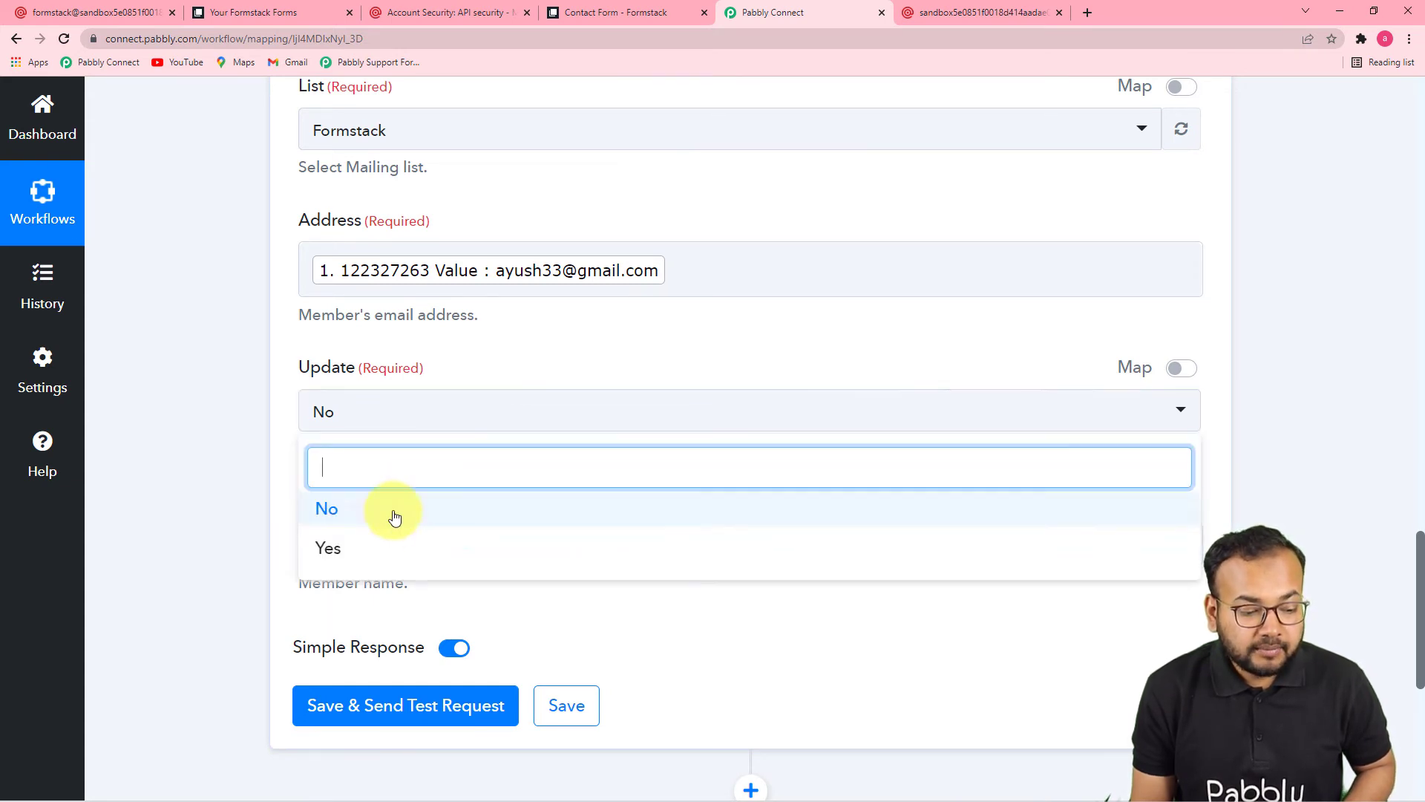
click(375, 547)
click(253, 466)
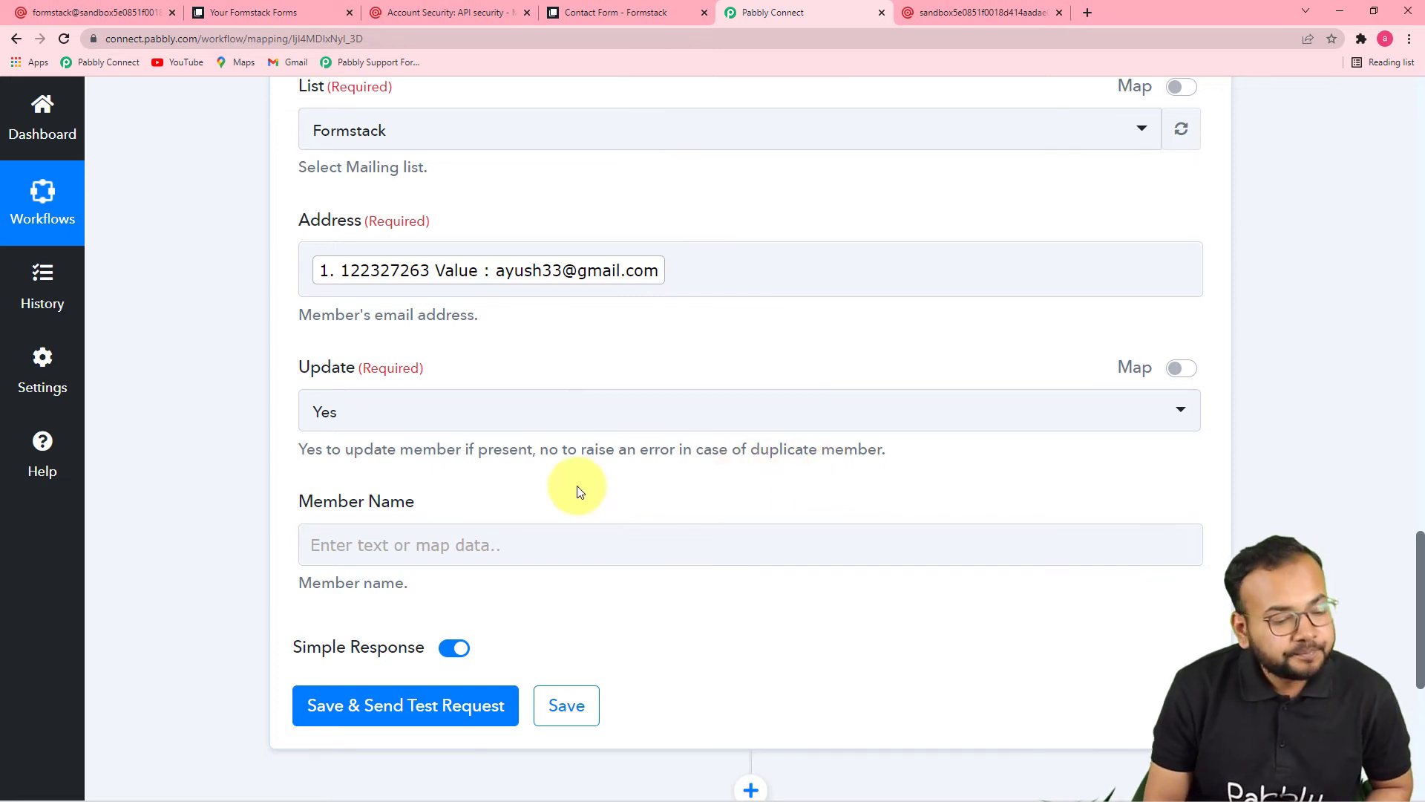
Step: Map the submission's Value First and Value Last into Member Name
scroll(580, 491, down, 3)
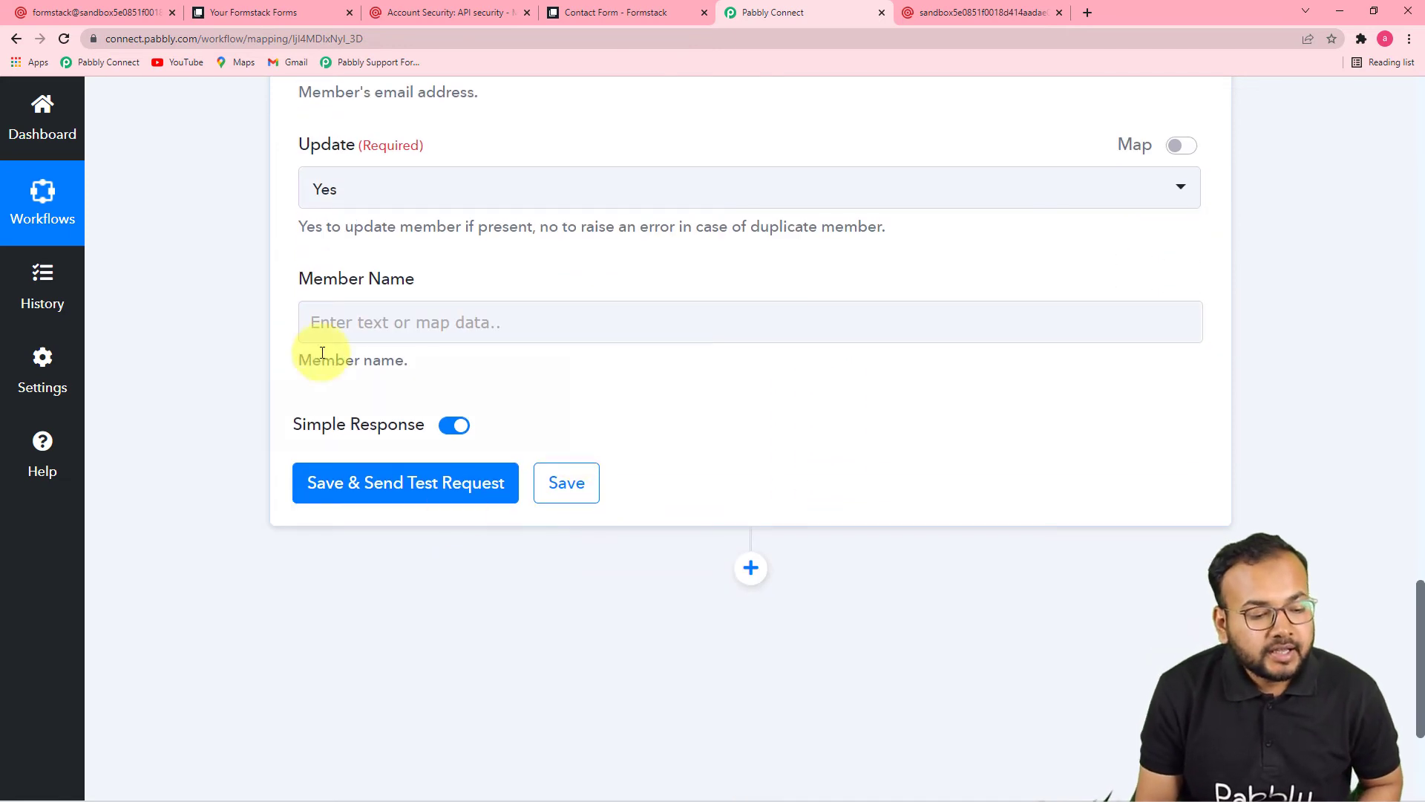
click(465, 327)
click(501, 496)
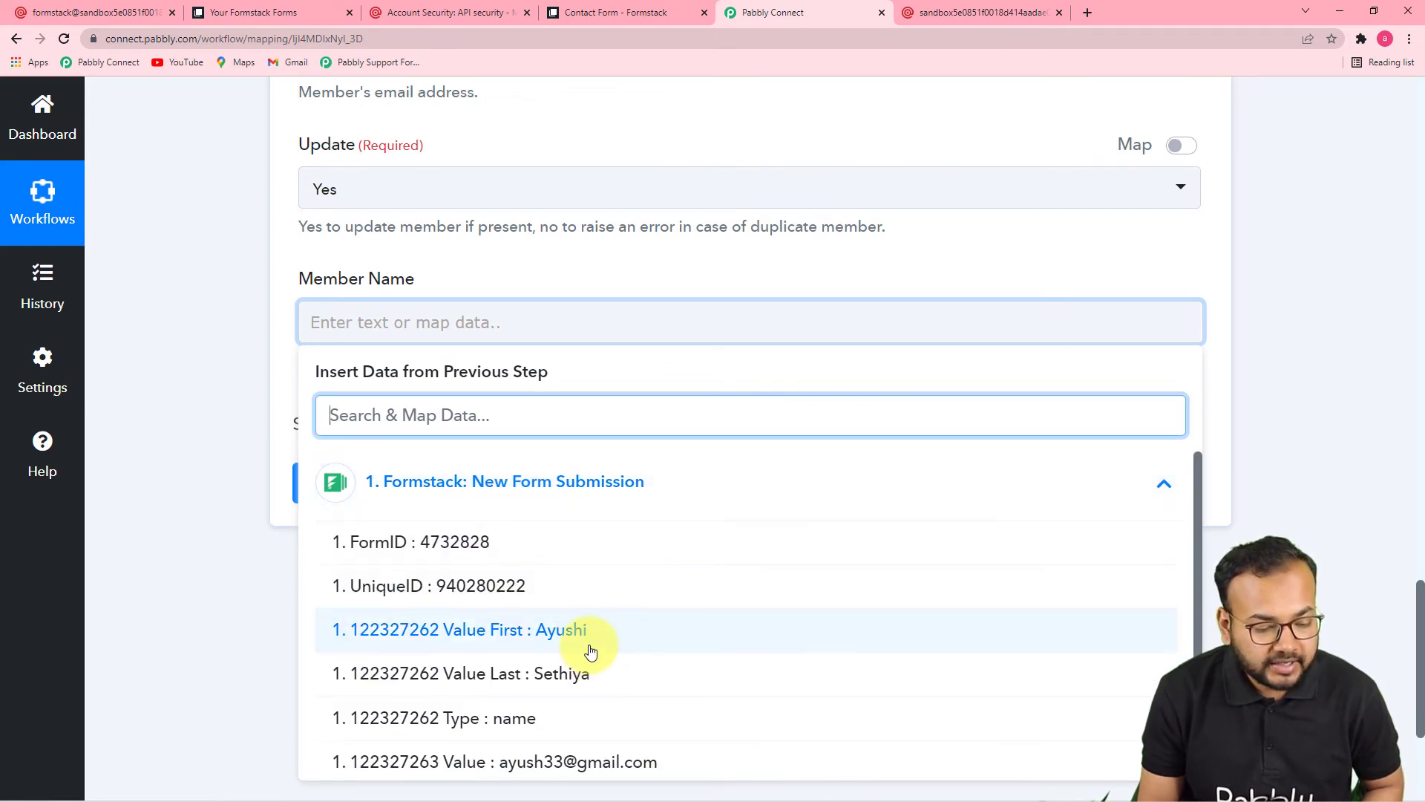
click(587, 650)
click(512, 505)
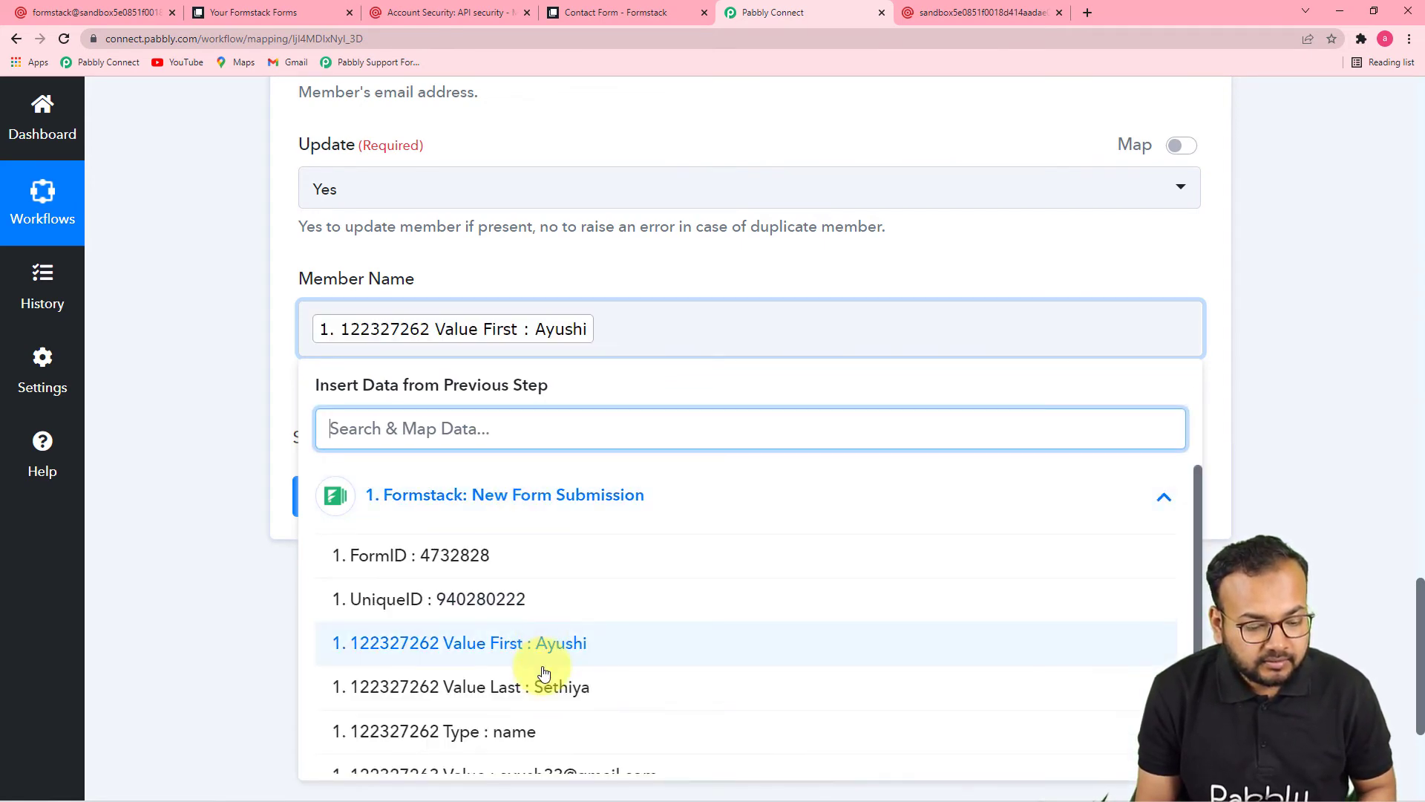
click(553, 680)
click(274, 544)
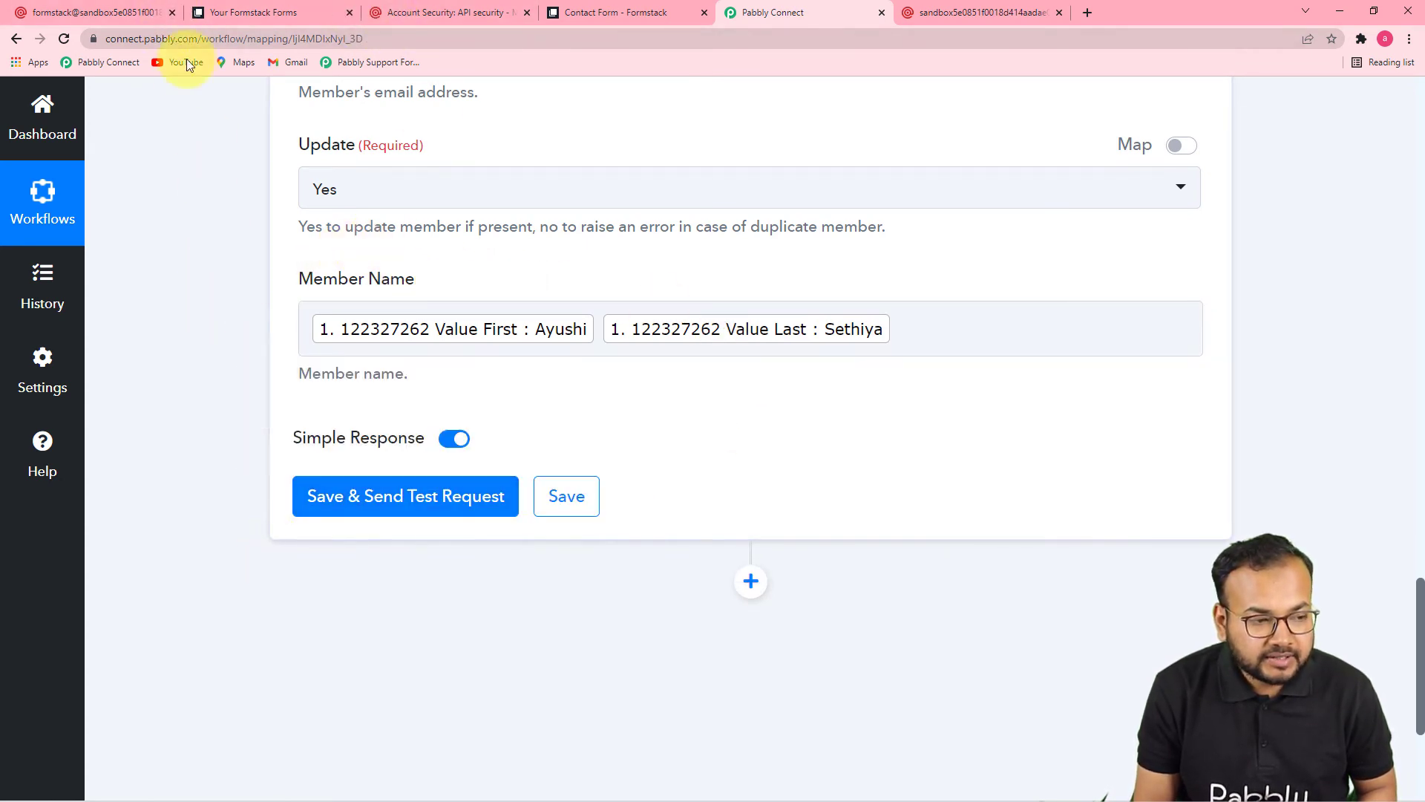
click(153, 20)
Step: Save the MailGun step and send a test request, getting 'Mailing list member has been created'
scroll(483, 557, down, 1)
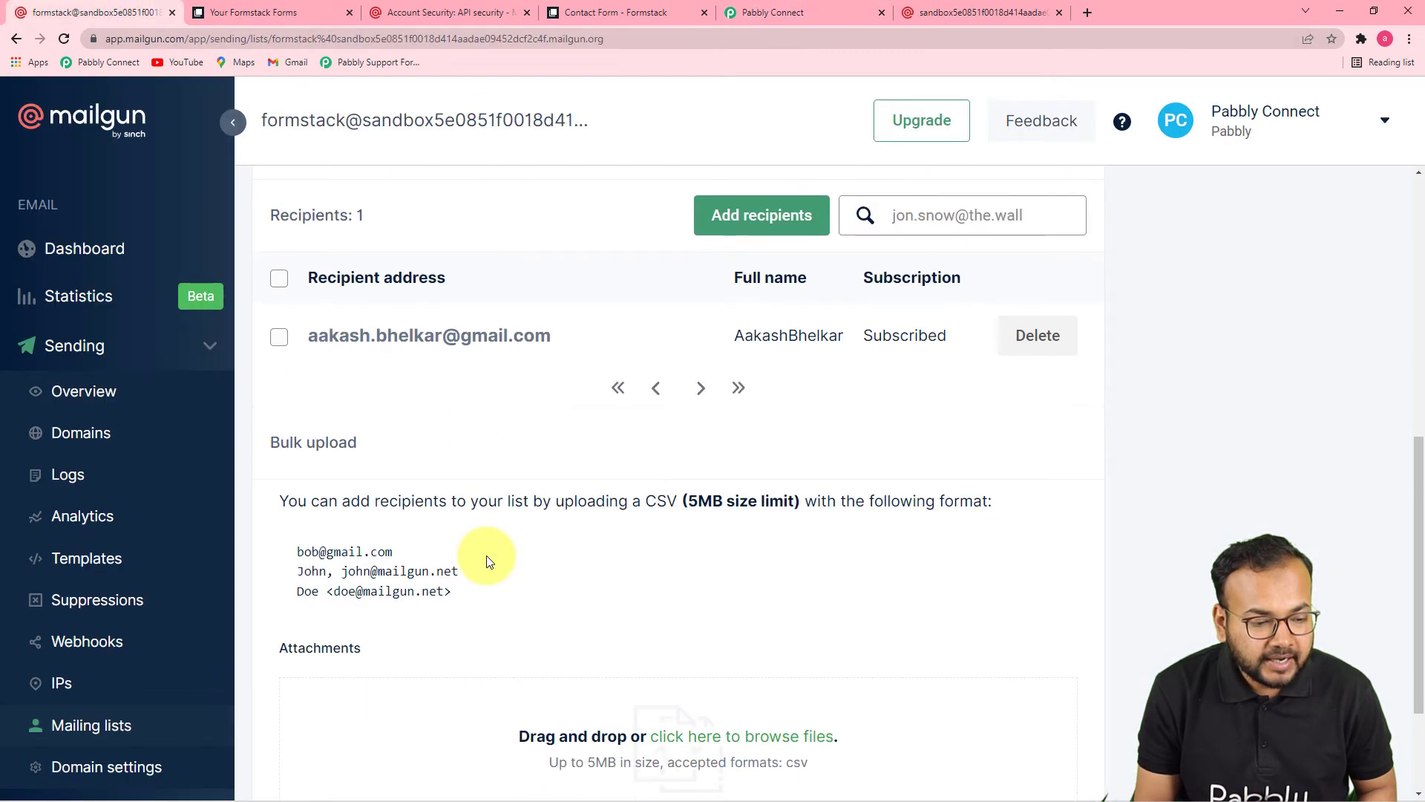
scroll(467, 454, up, 3)
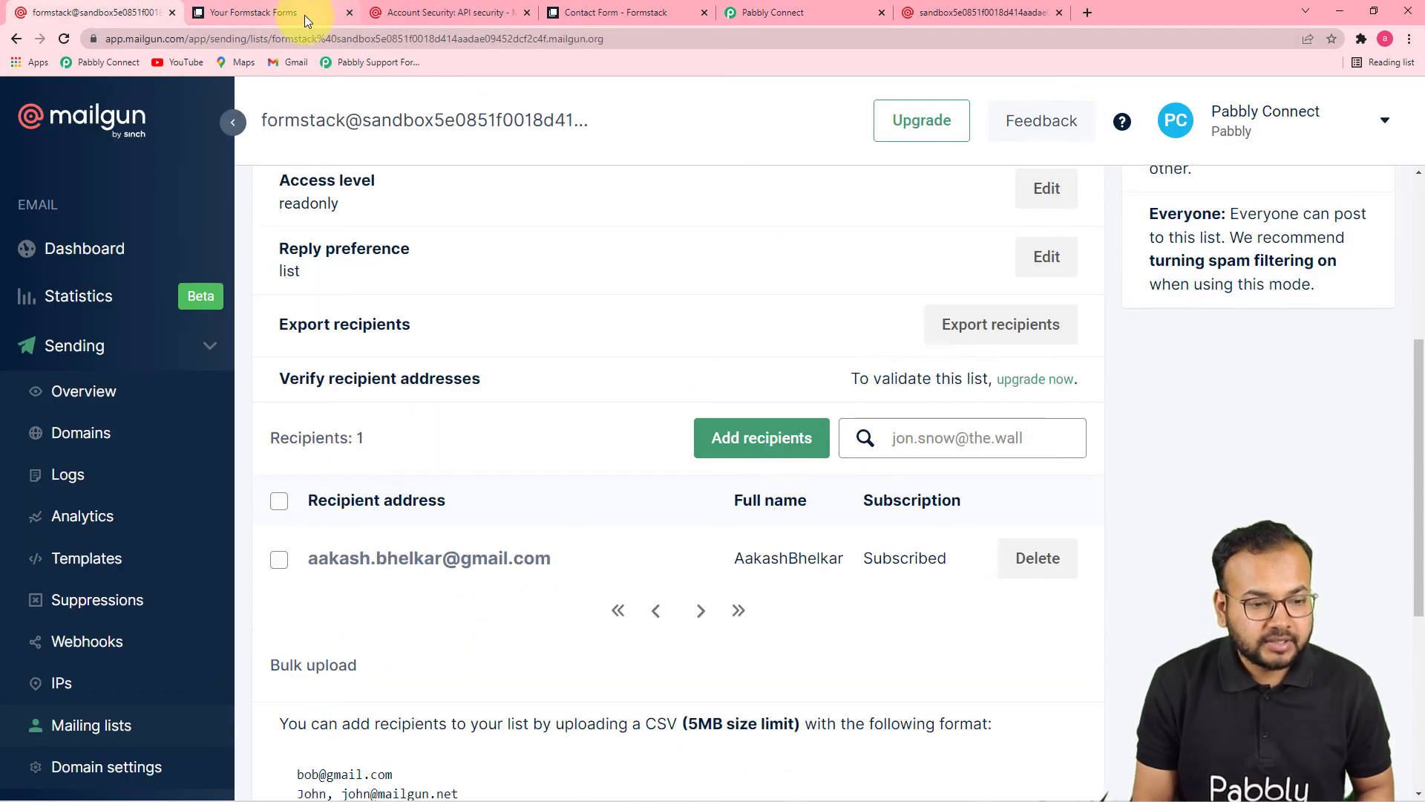
click(719, 14)
click(397, 490)
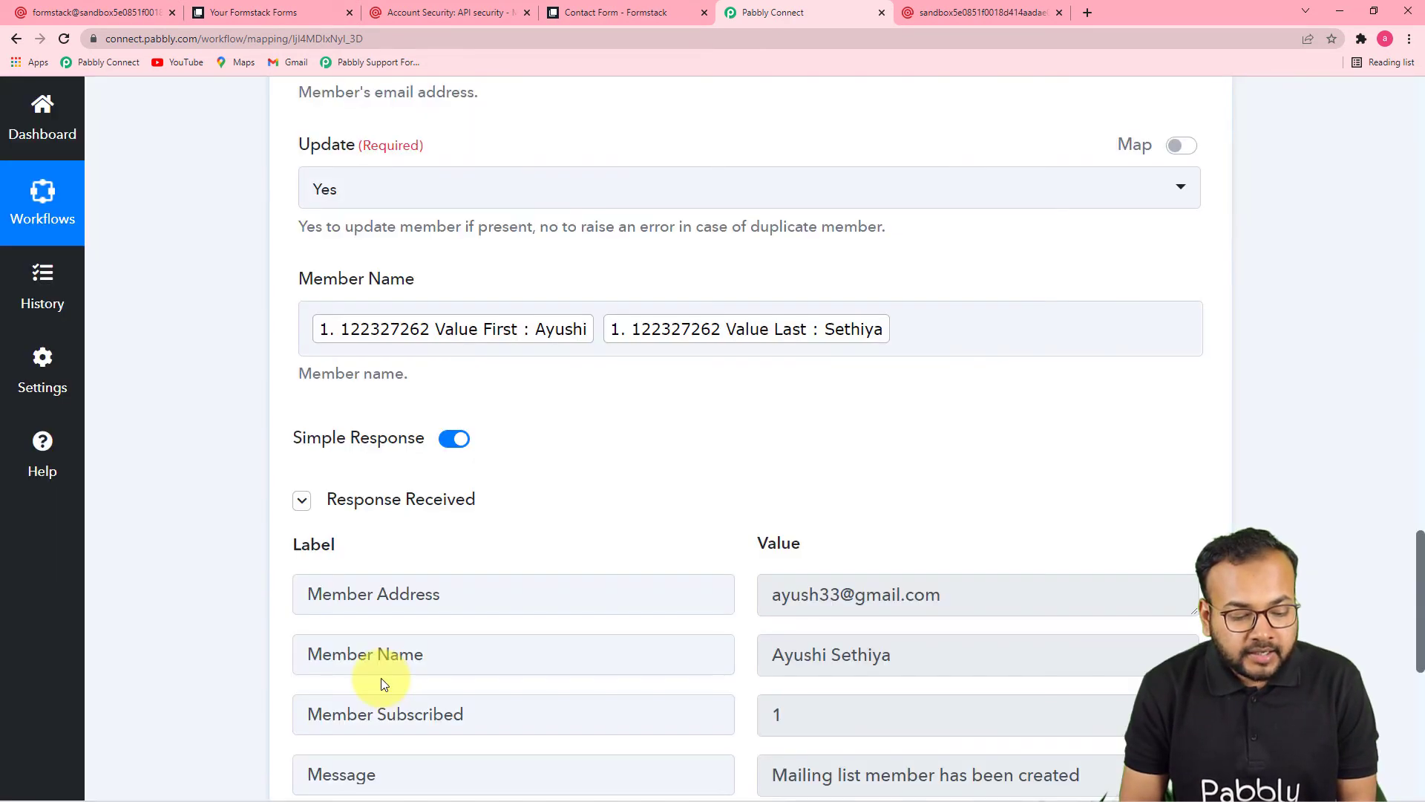
scroll(381, 679, down, 3)
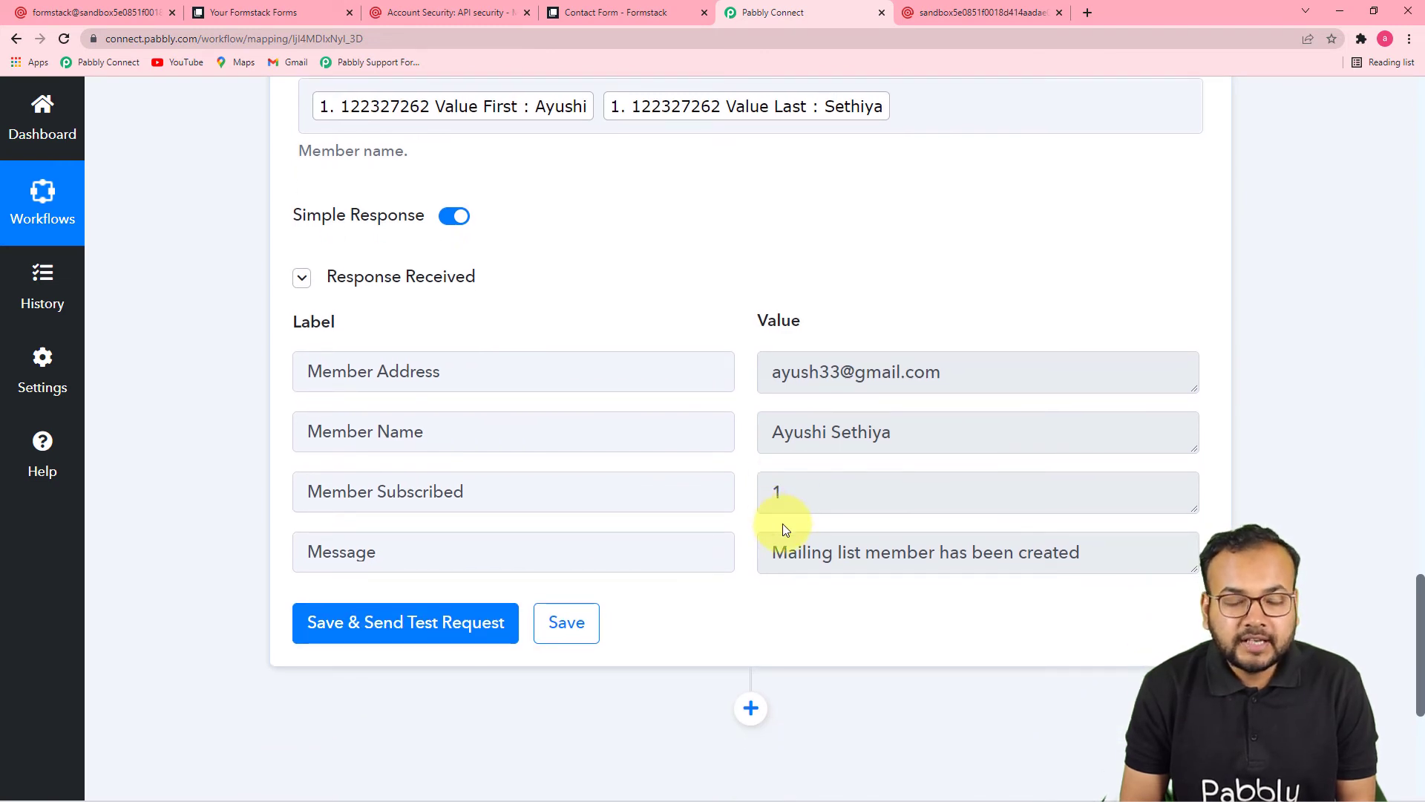
click(144, 15)
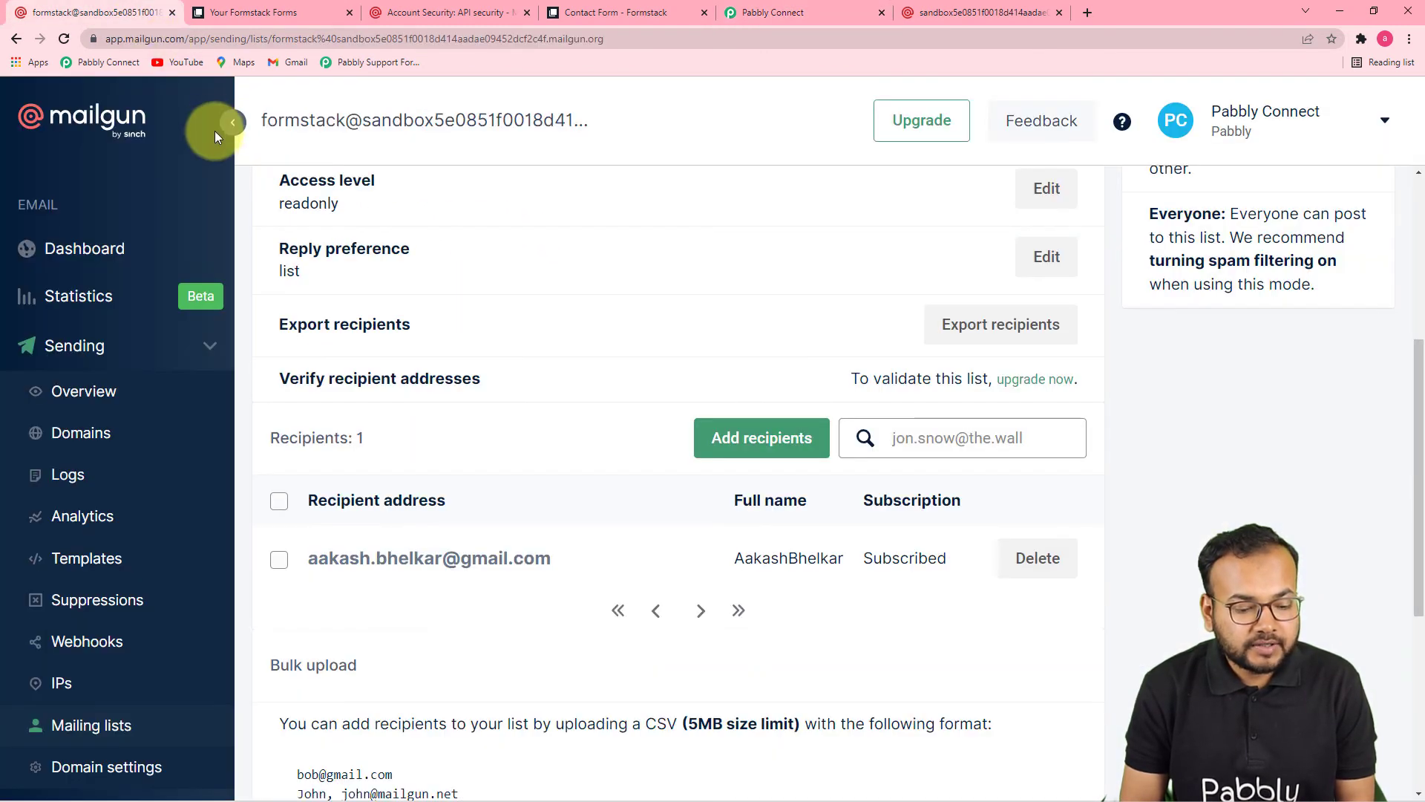
Step: Reload Mailgun's Formstack list to confirm two subscribed recipients, including the test contact
click(70, 39)
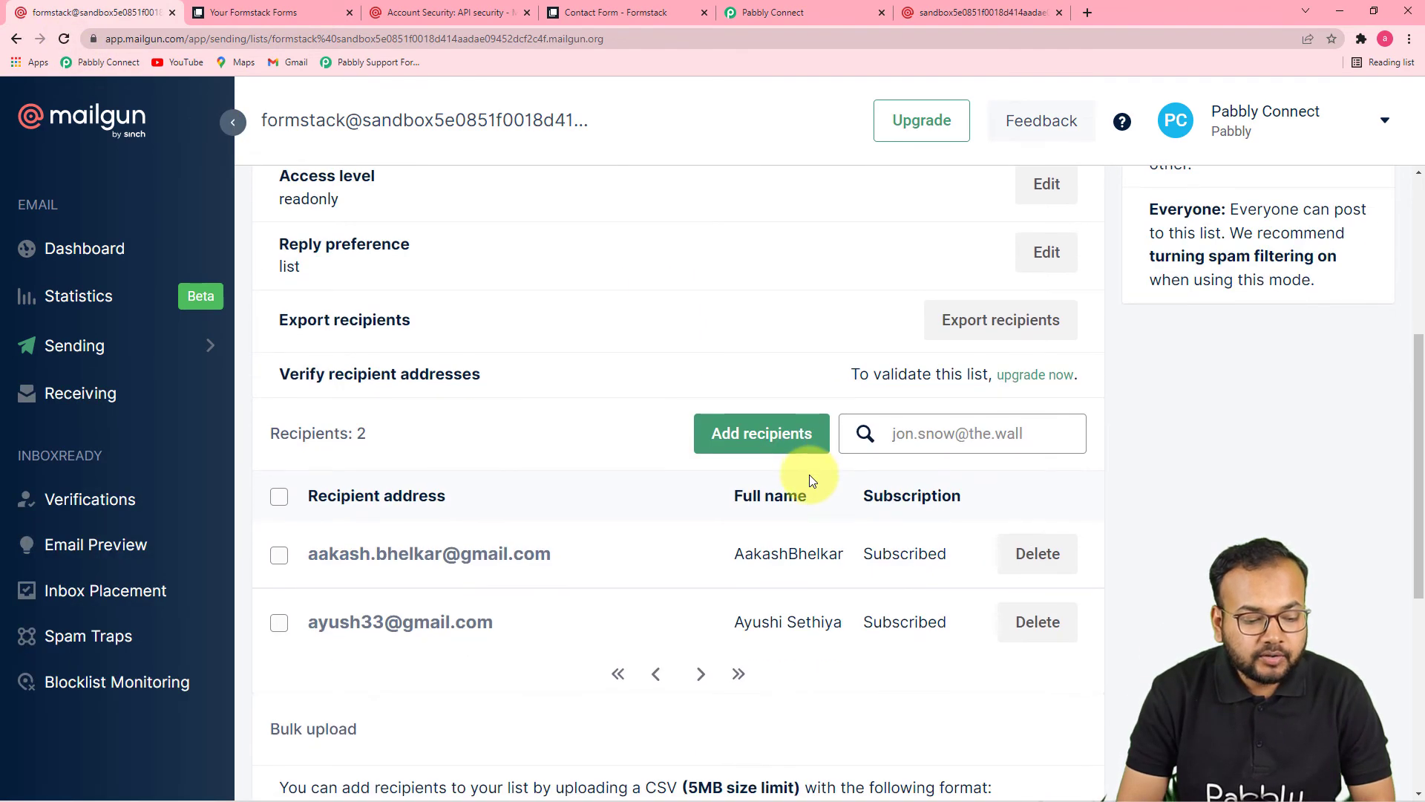
scroll(811, 477, down, 2)
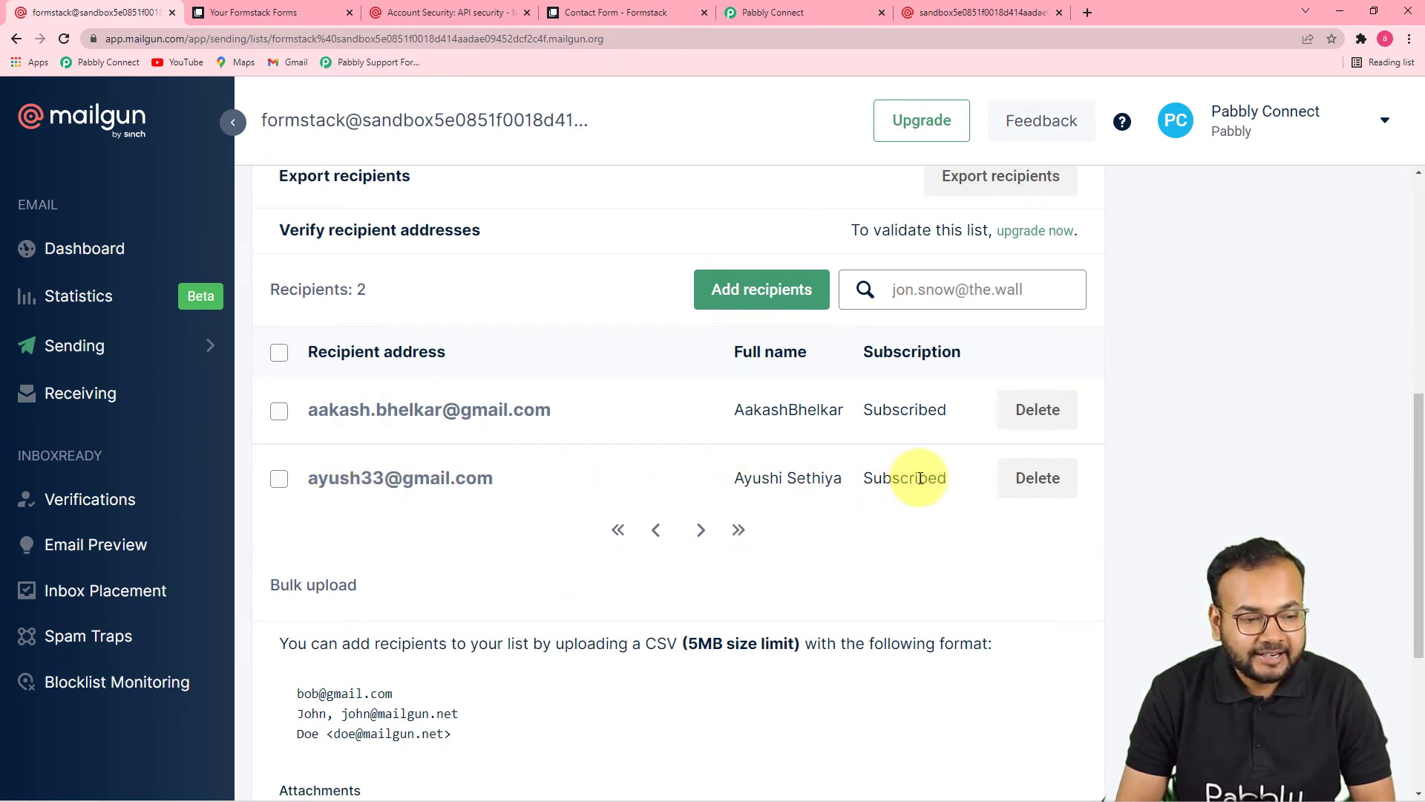
click(768, 16)
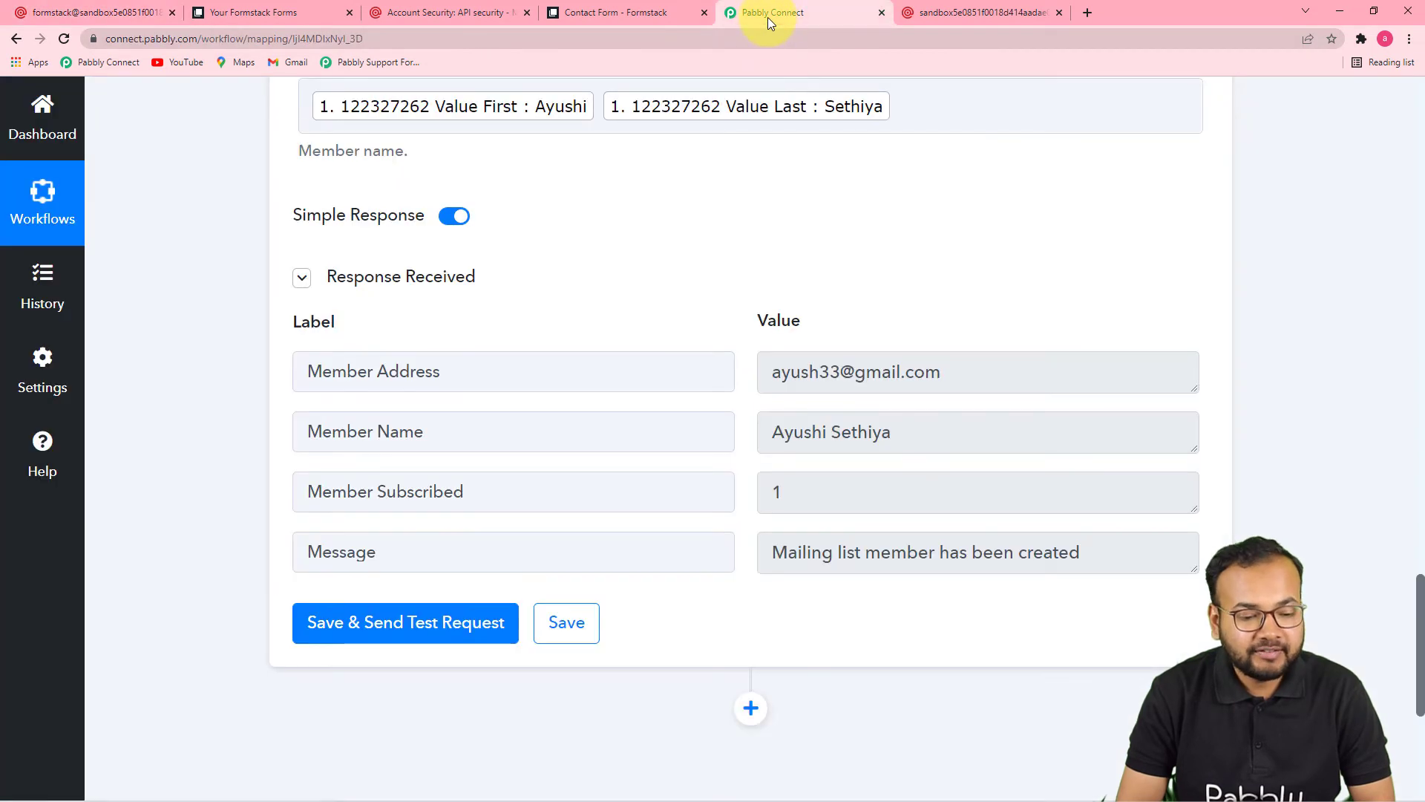
Step: Review the workflow's trigger data and Mailgun field mapping, then return to Formstack's forms list
click(1422, 361)
click(1422, 360)
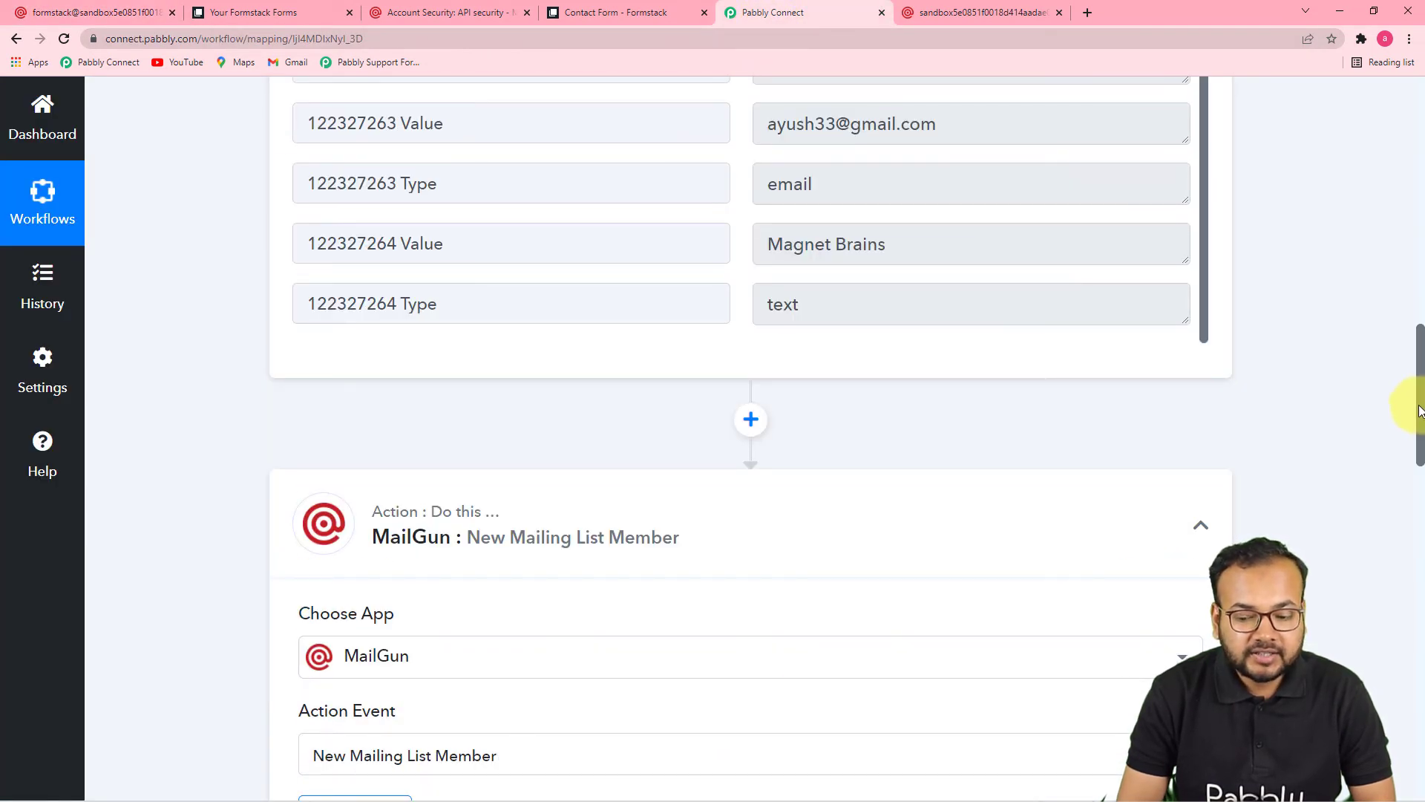
drag(1421, 420, 1368, 477)
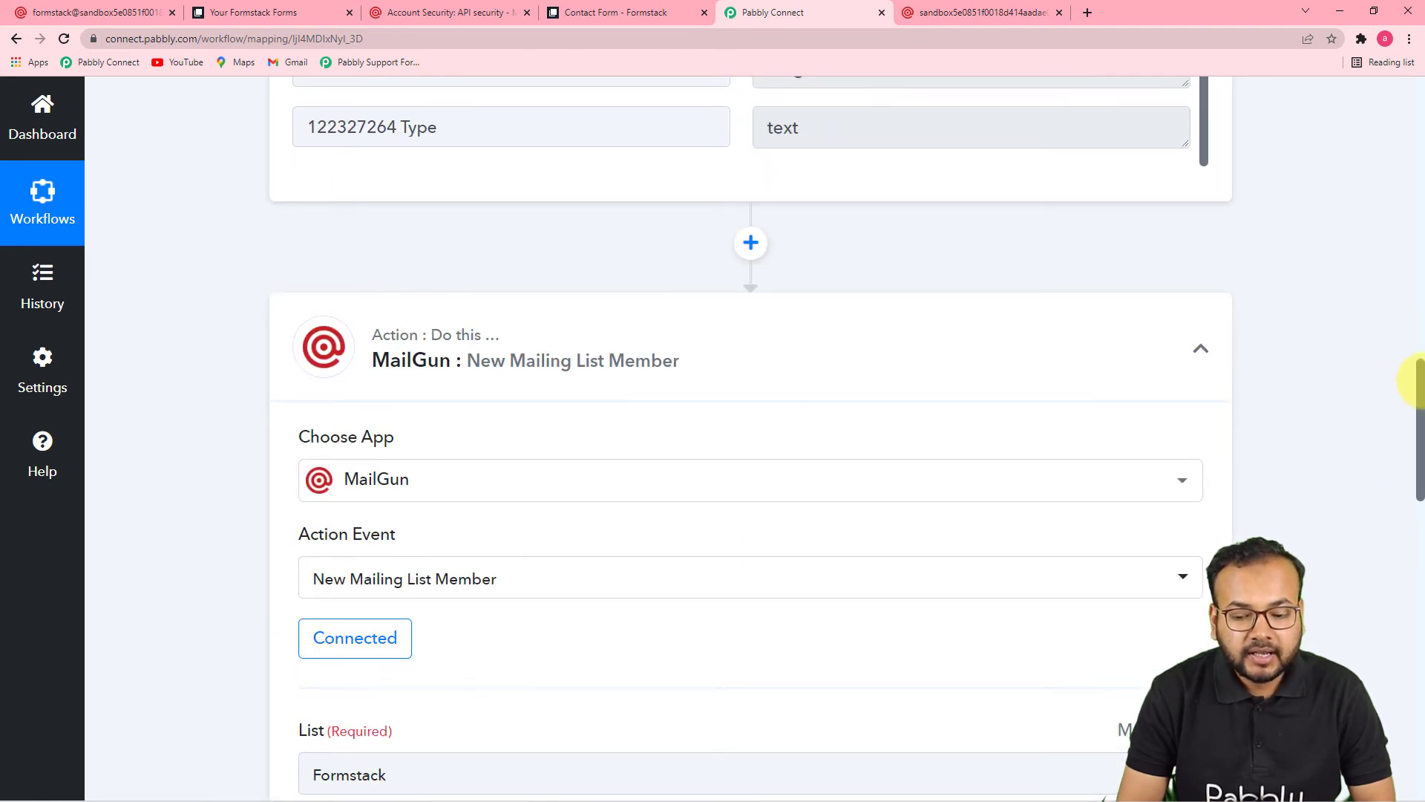
drag(1420, 393, 1399, 536)
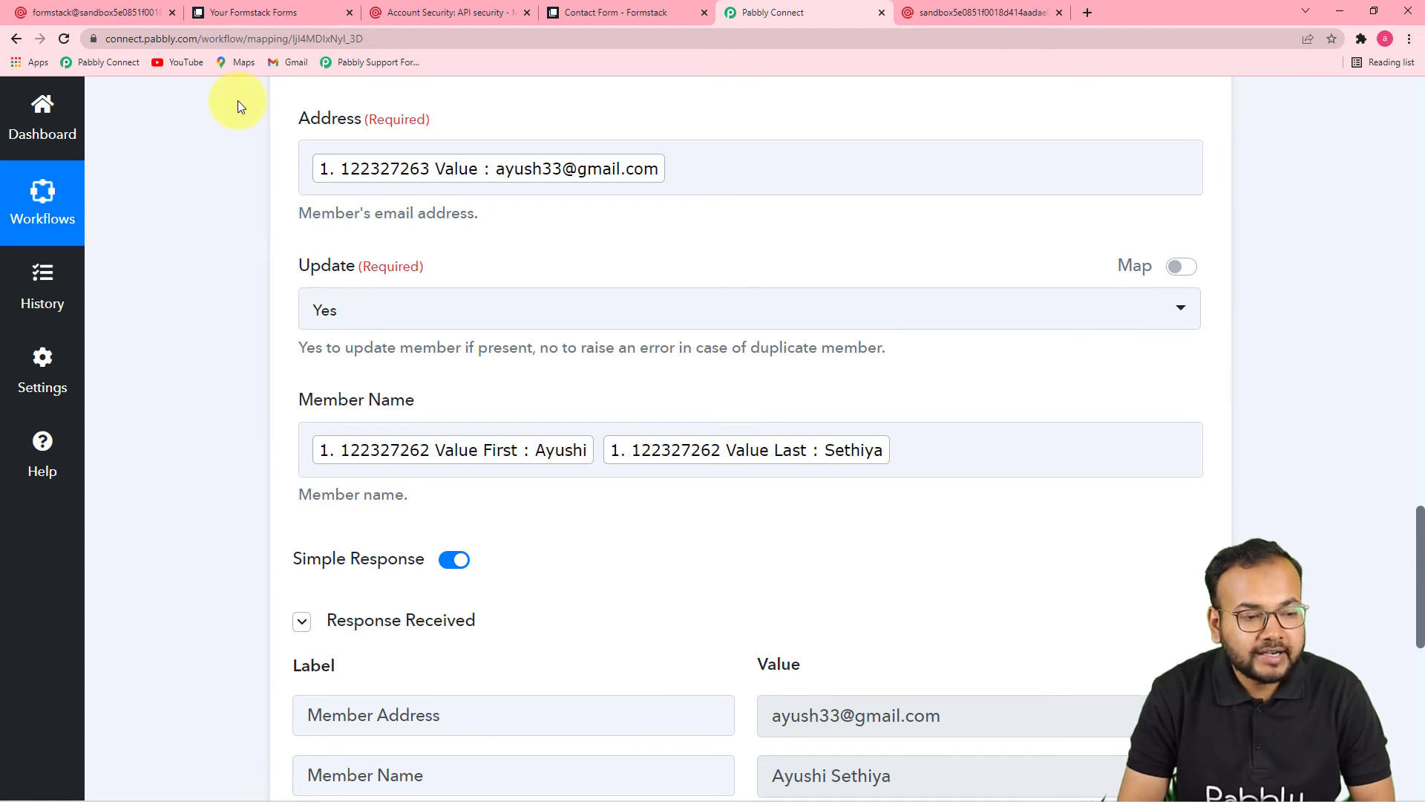
click(269, 13)
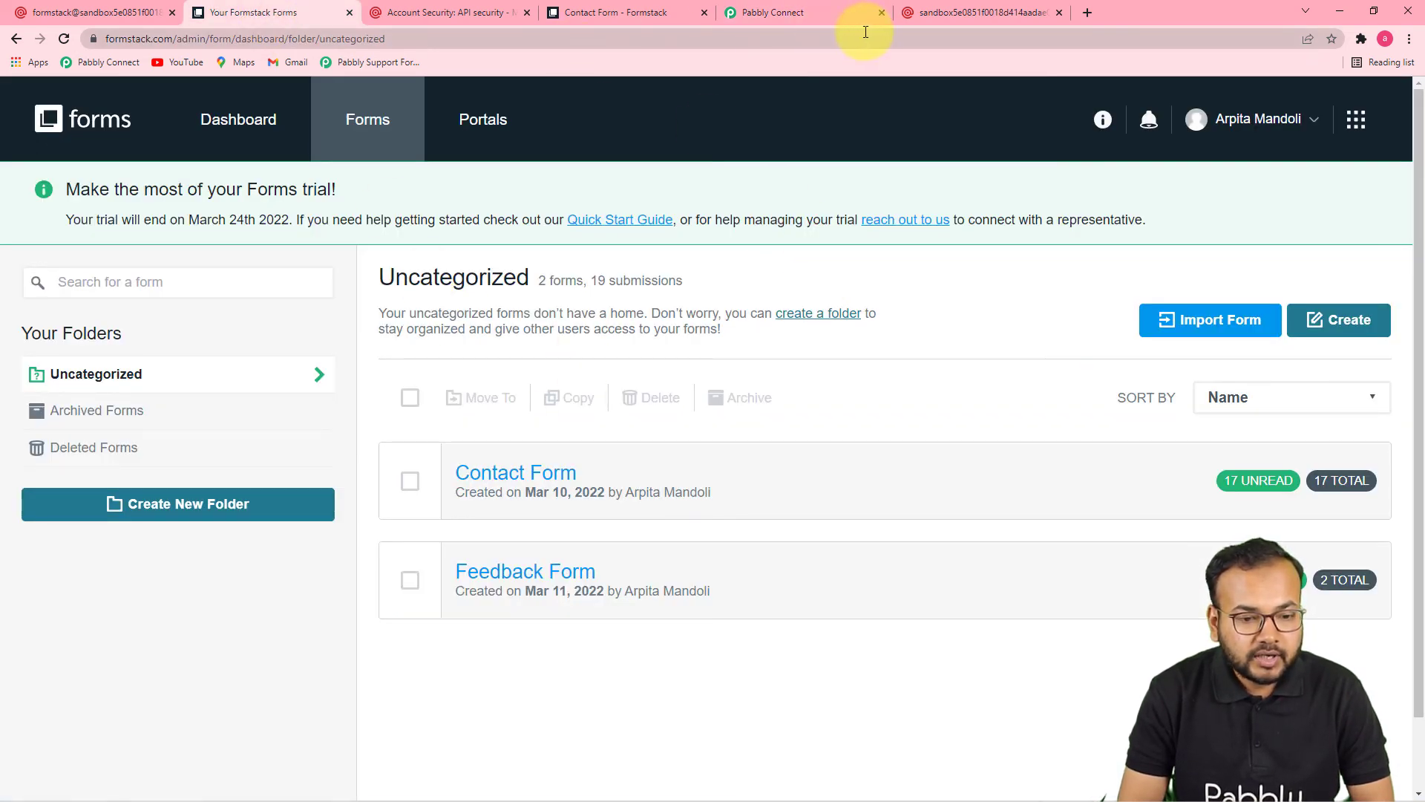
Step: Reload the Contact Form page and go back to the filled-in form
click(647, 18)
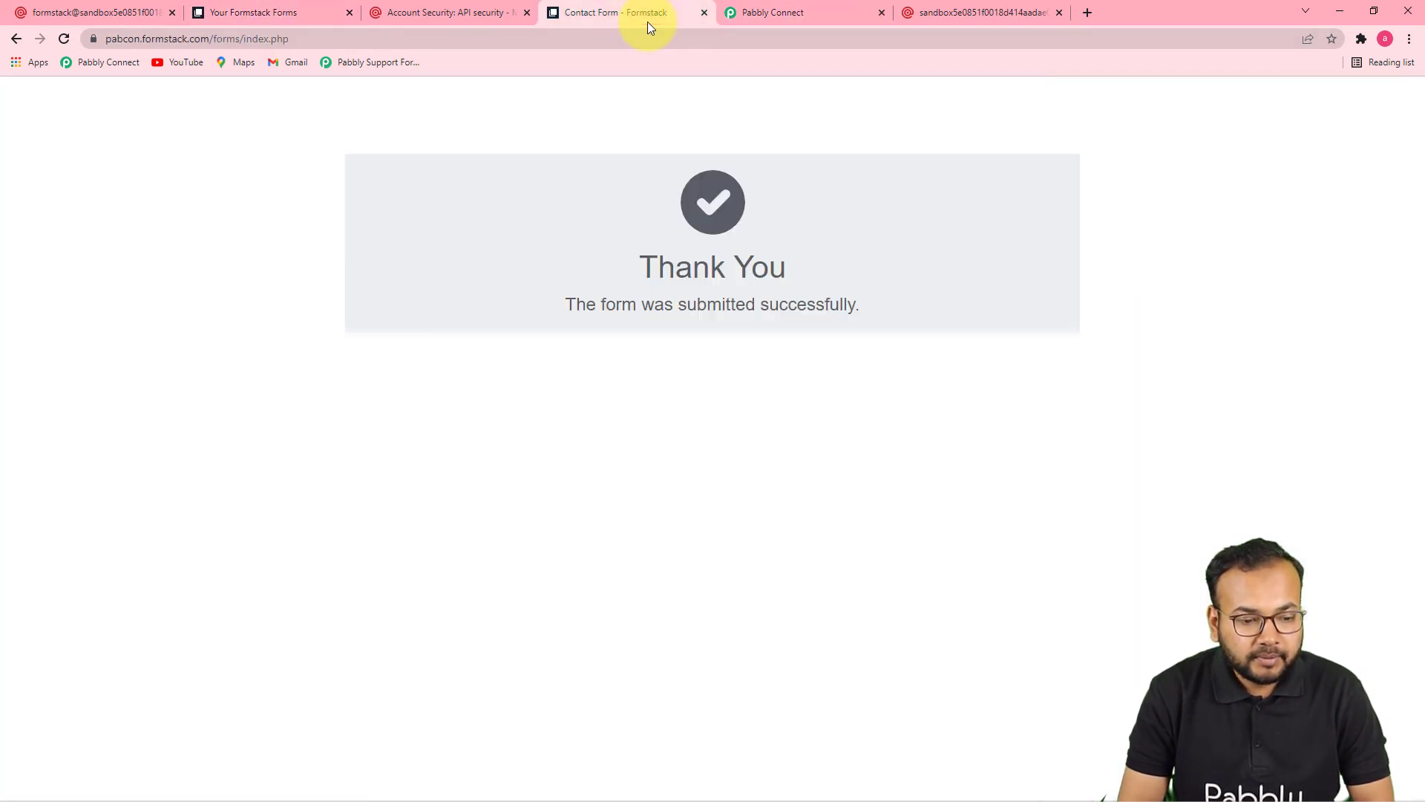
click(589, 36)
key(Return)
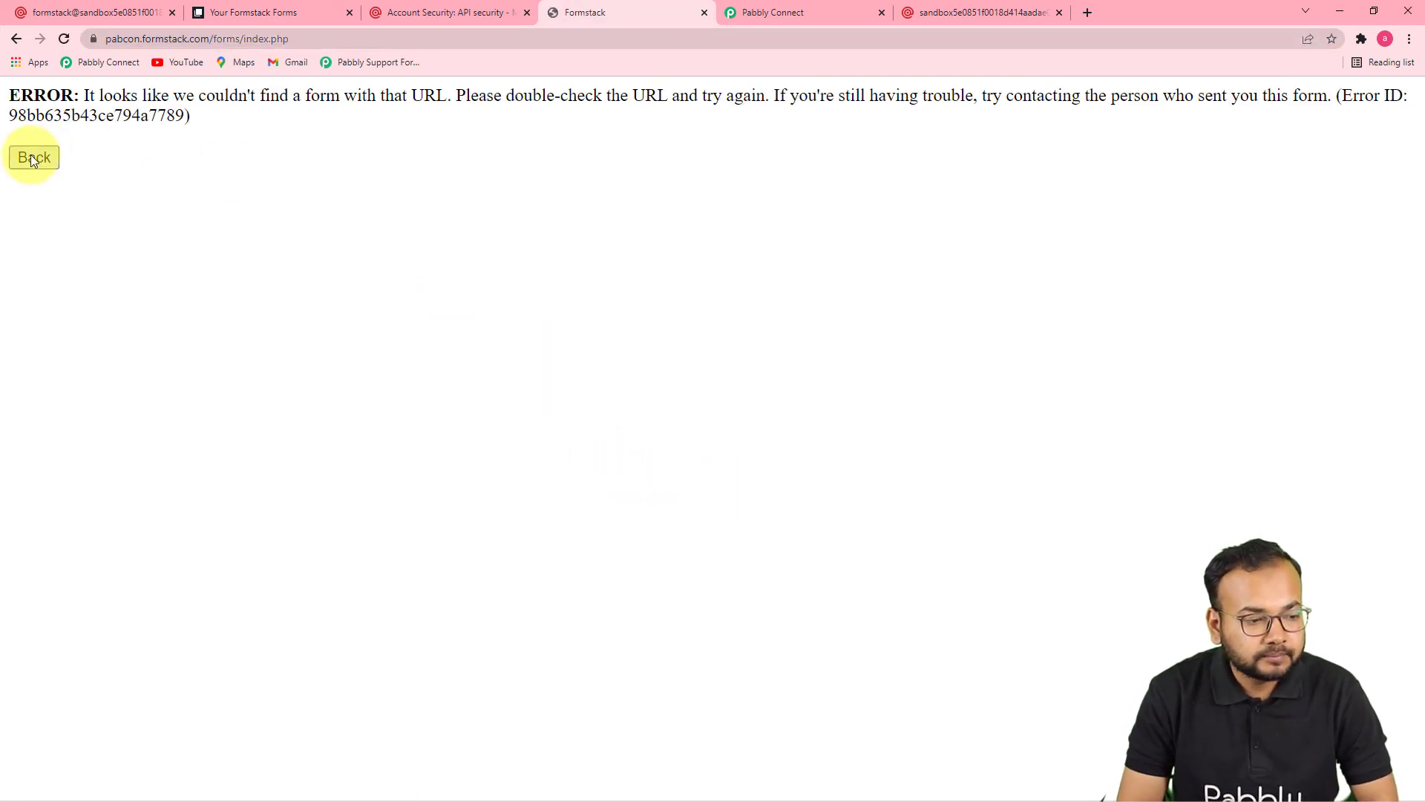
click(31, 156)
Step: Change the first name and email address, then submit the Contact Form again
click(562, 201)
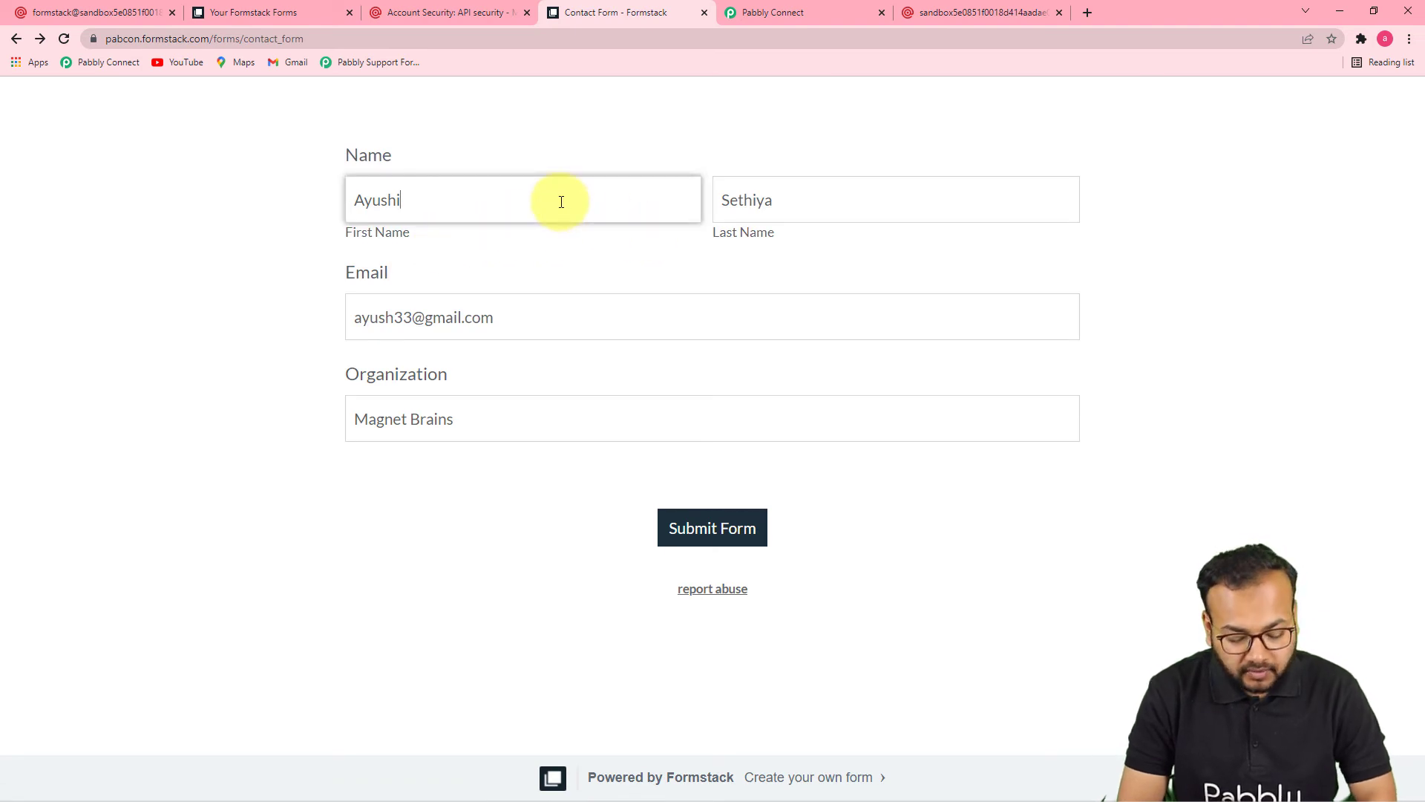
key(BackSpace)
key(BackSpace)
key(BackSpace)
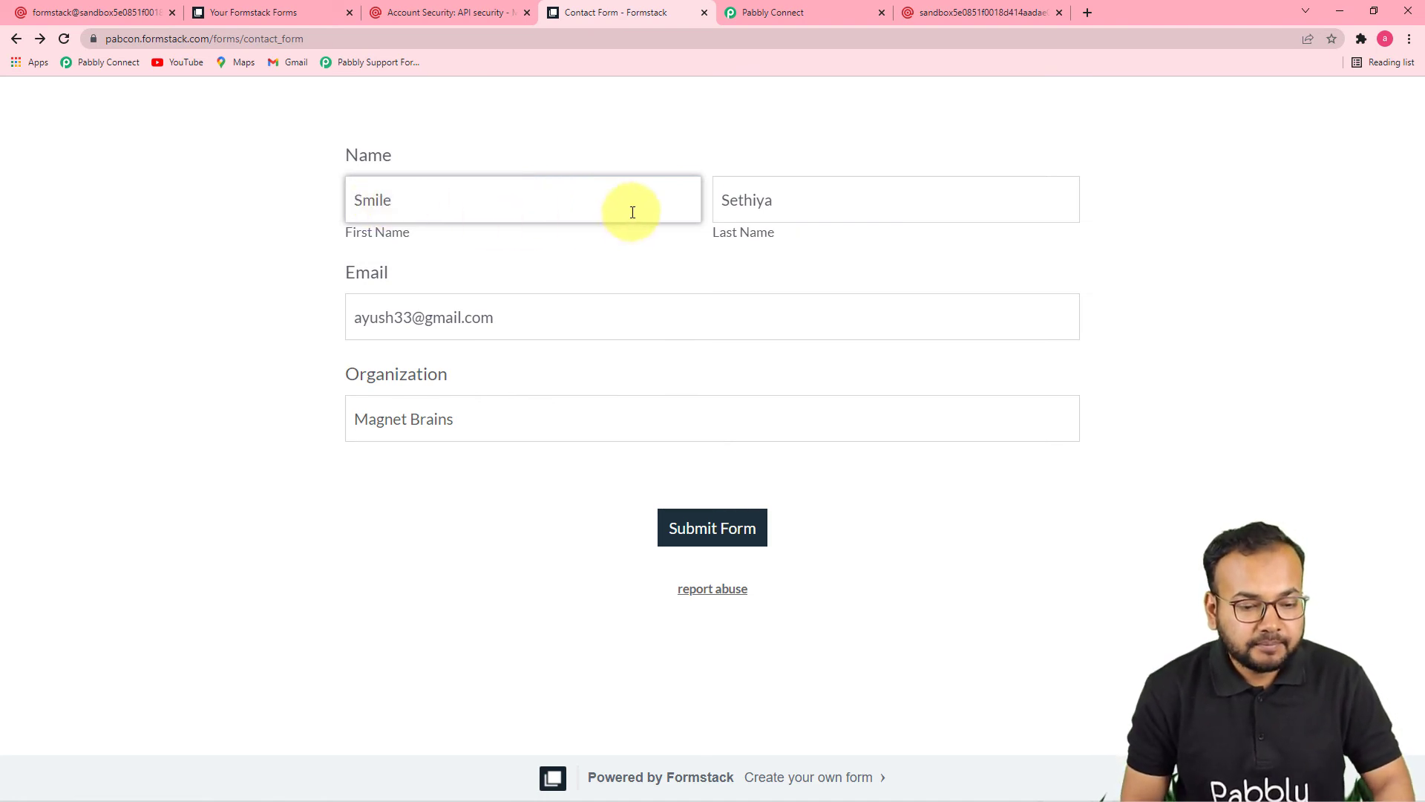
click(453, 252)
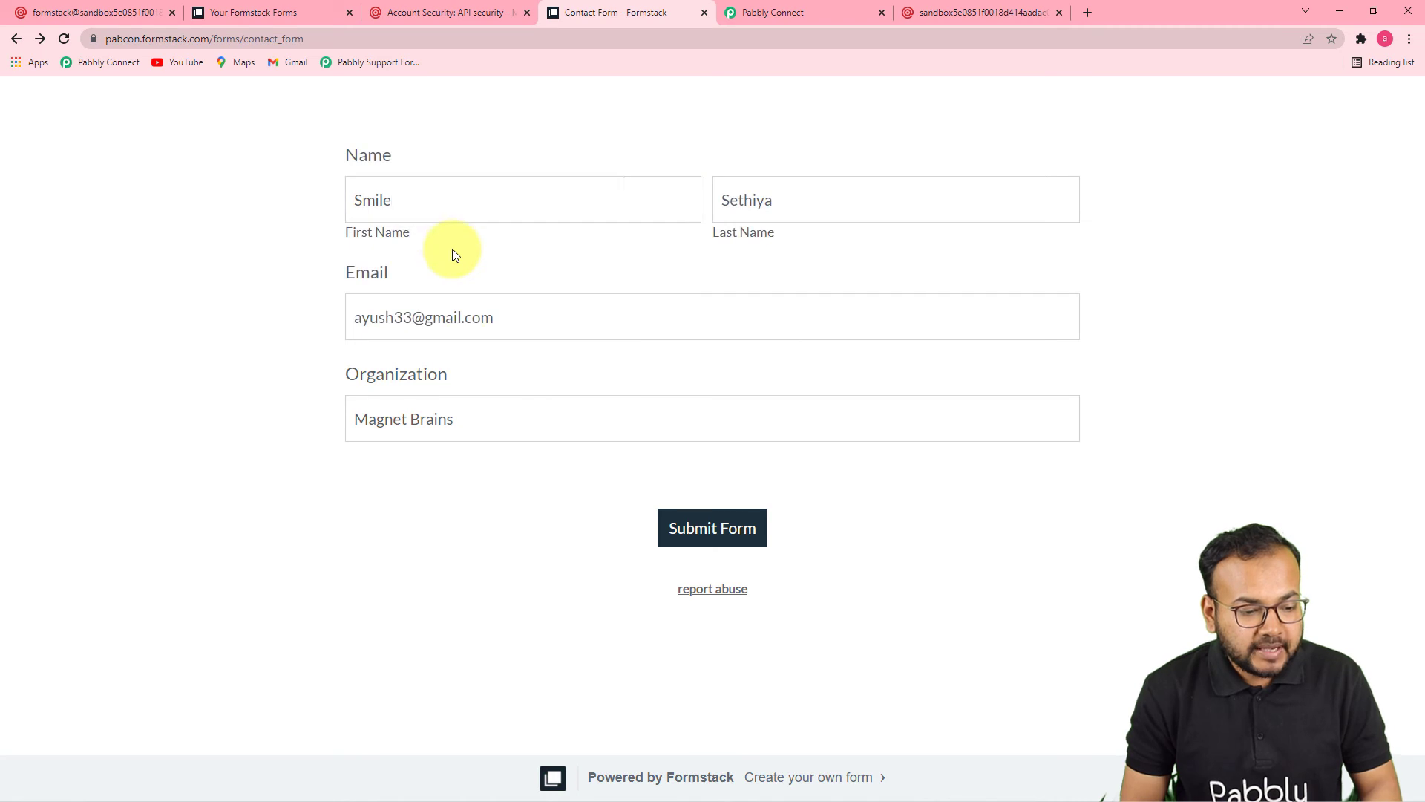
click(389, 319)
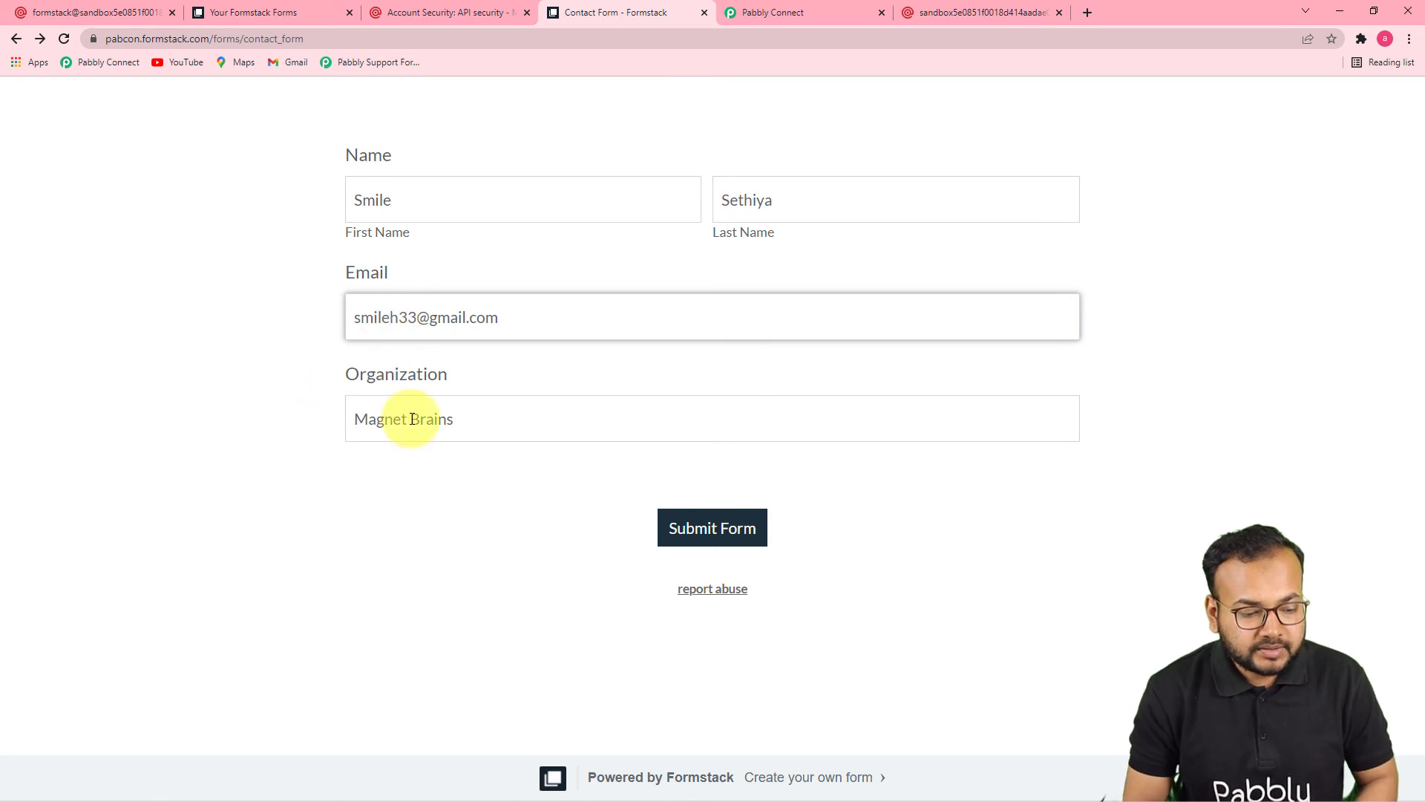
click(456, 423)
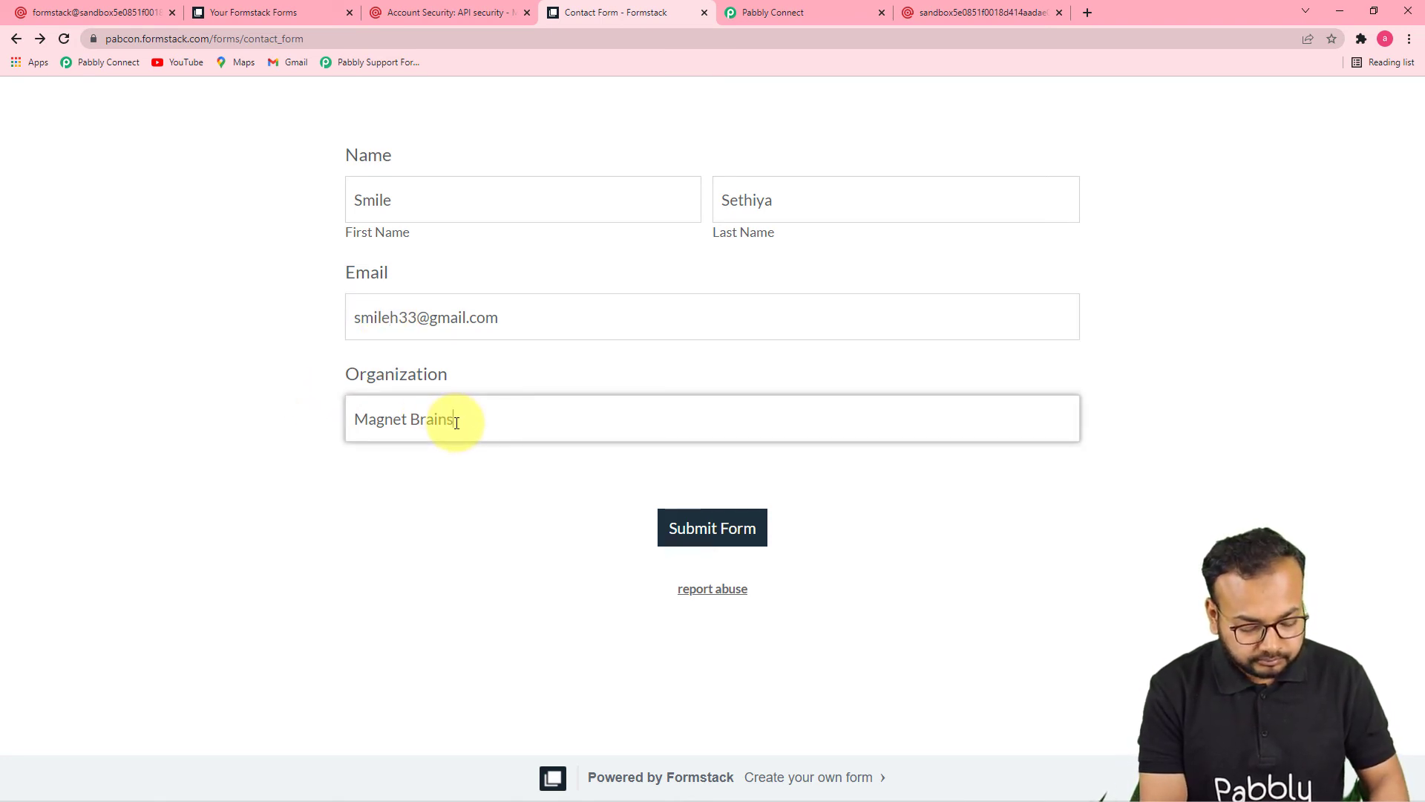
click(577, 478)
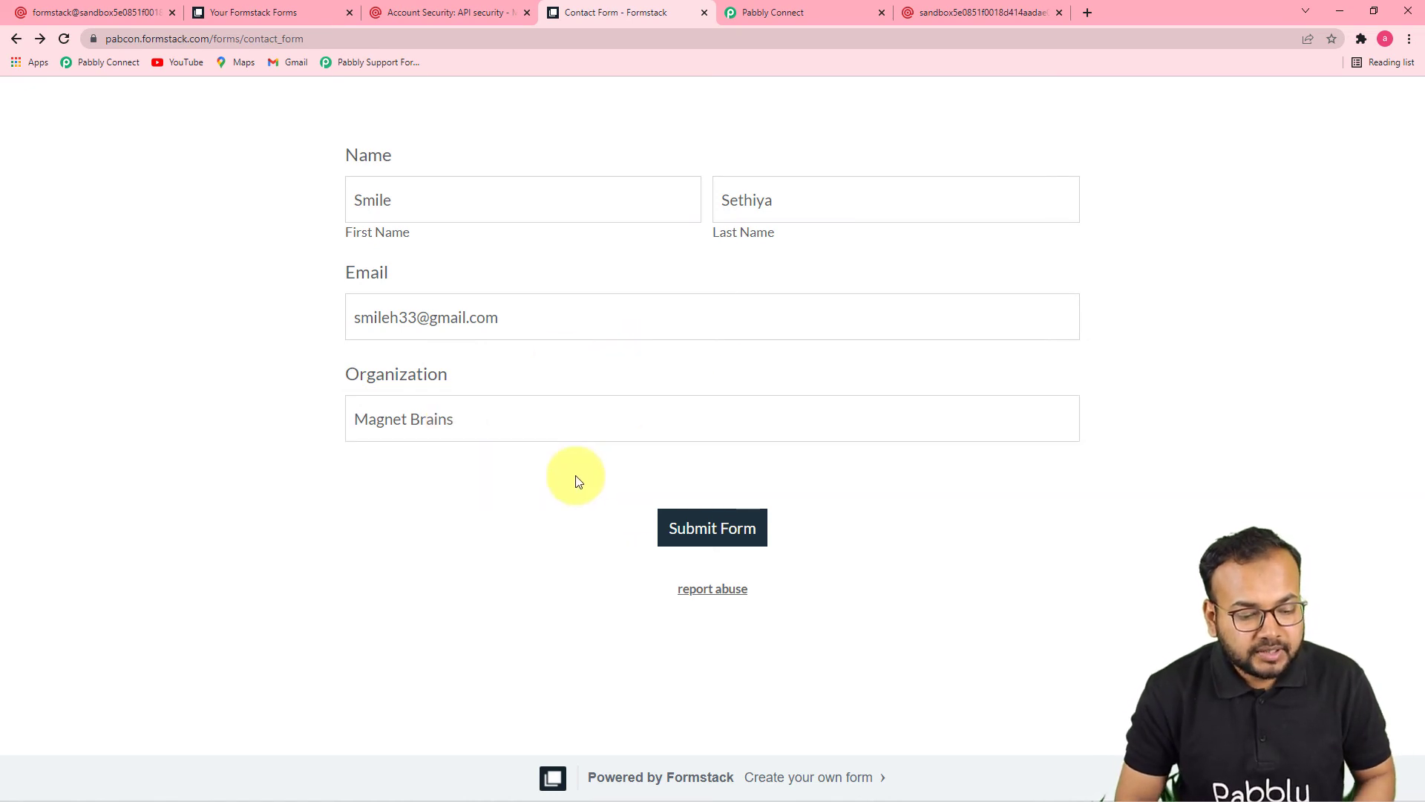
click(696, 533)
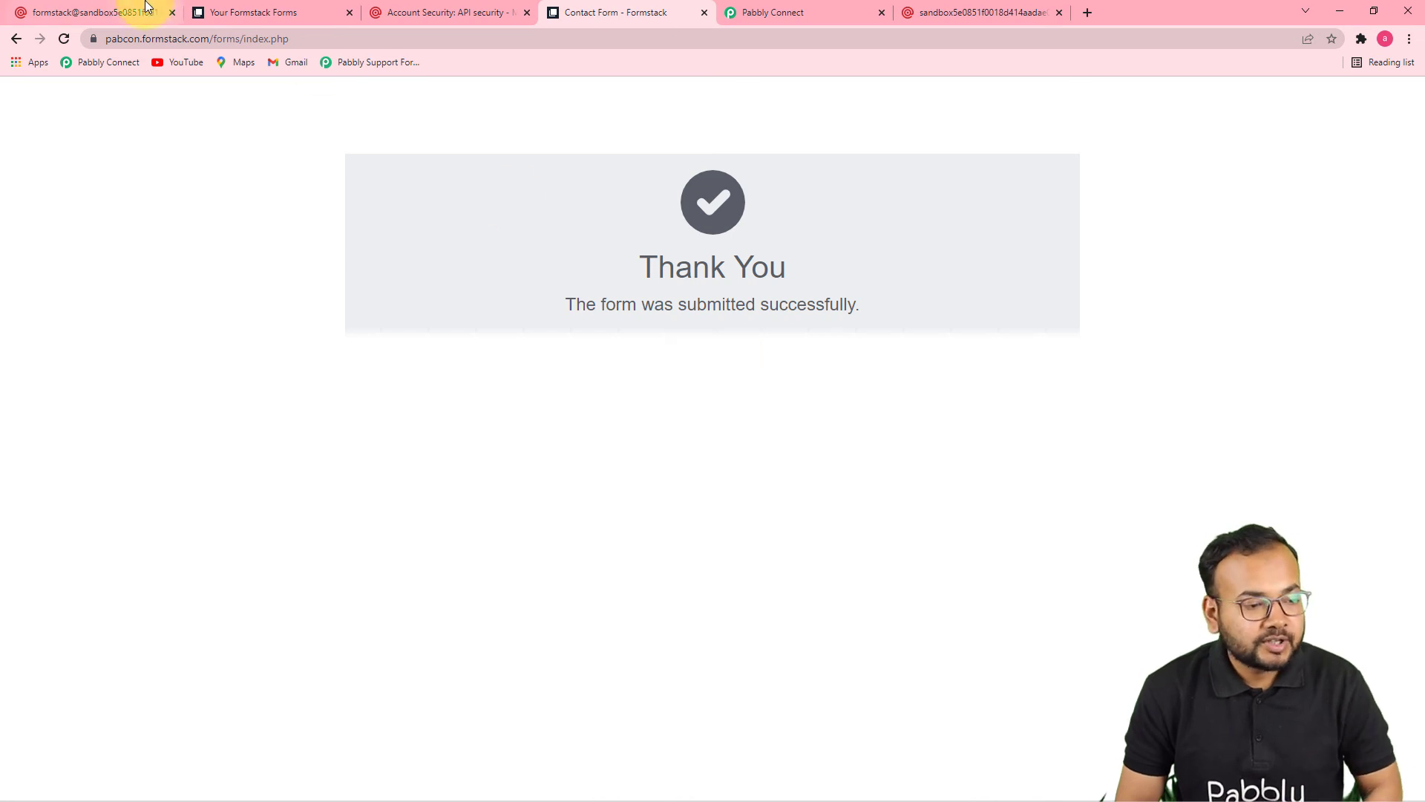
Step: Reload Mailgun's Formstack mailing list and confirm the new contact appears as the third subscribed recipient
click(125, 18)
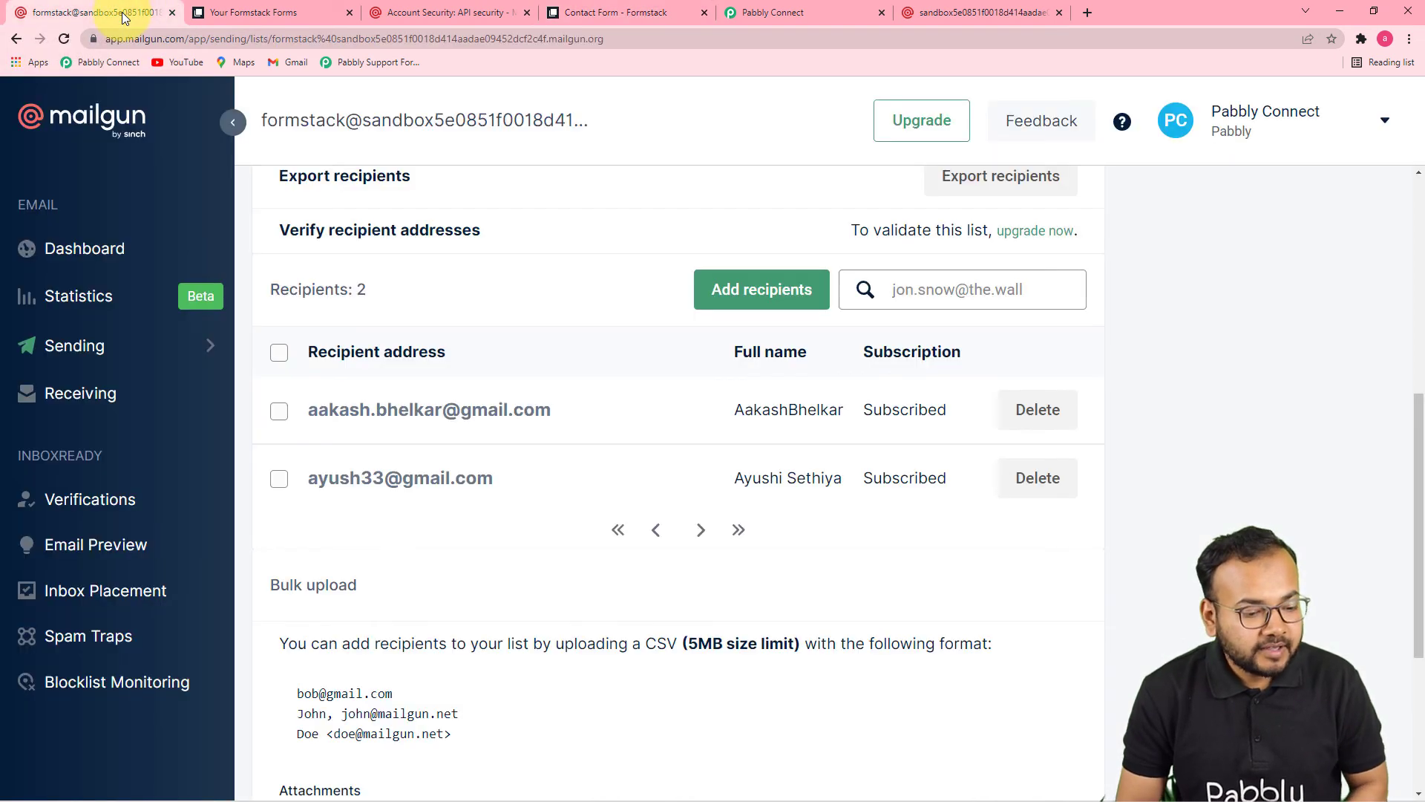
click(70, 39)
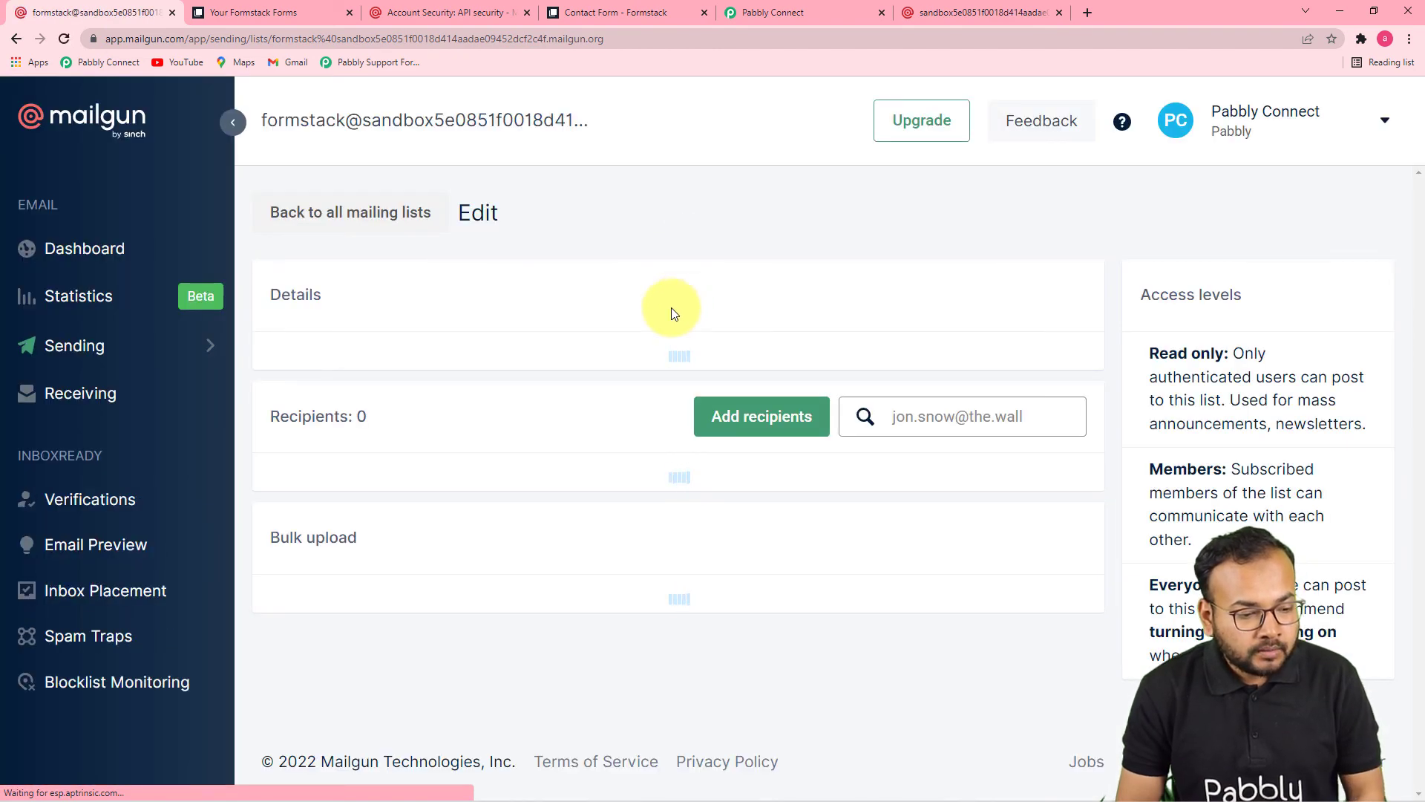
scroll(546, 358, down, 7)
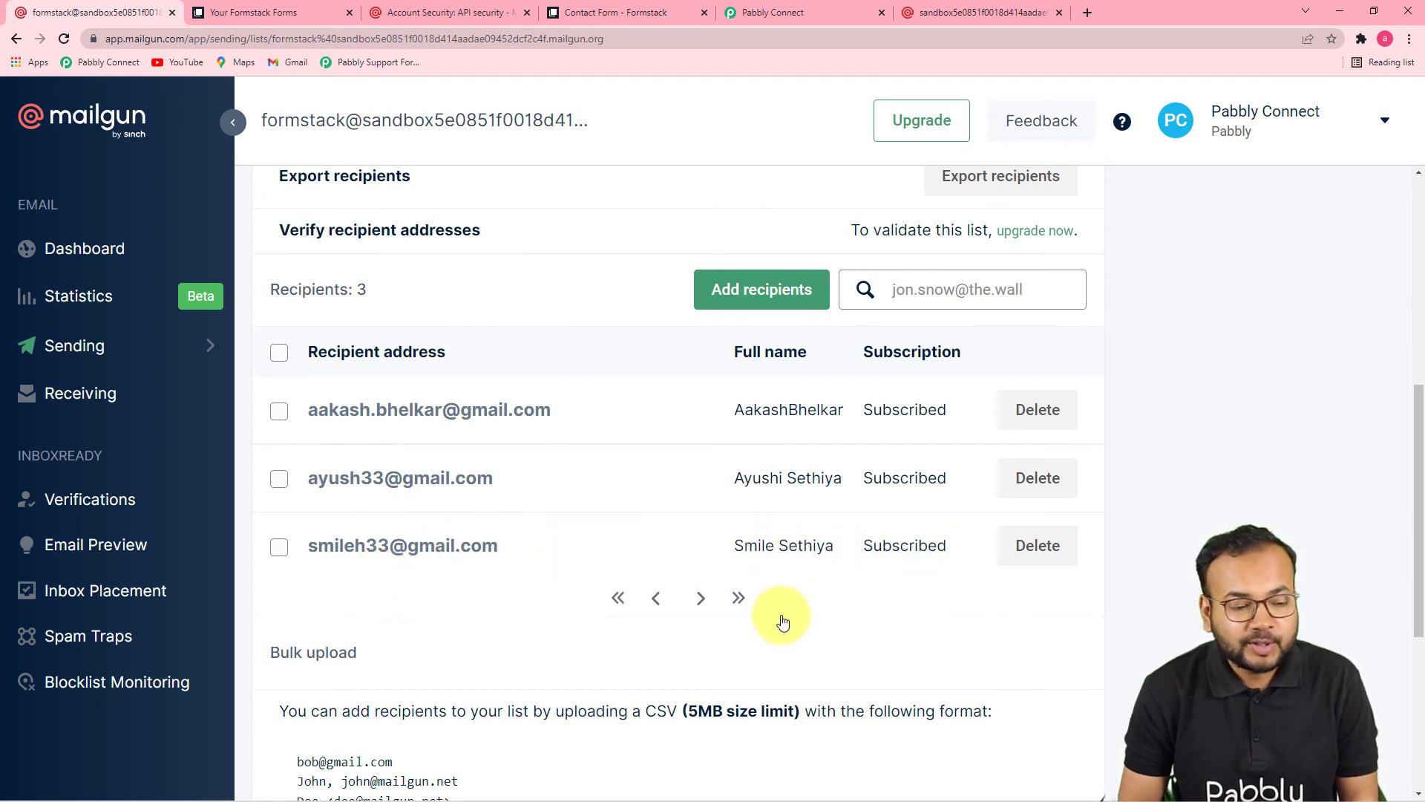
click(768, 12)
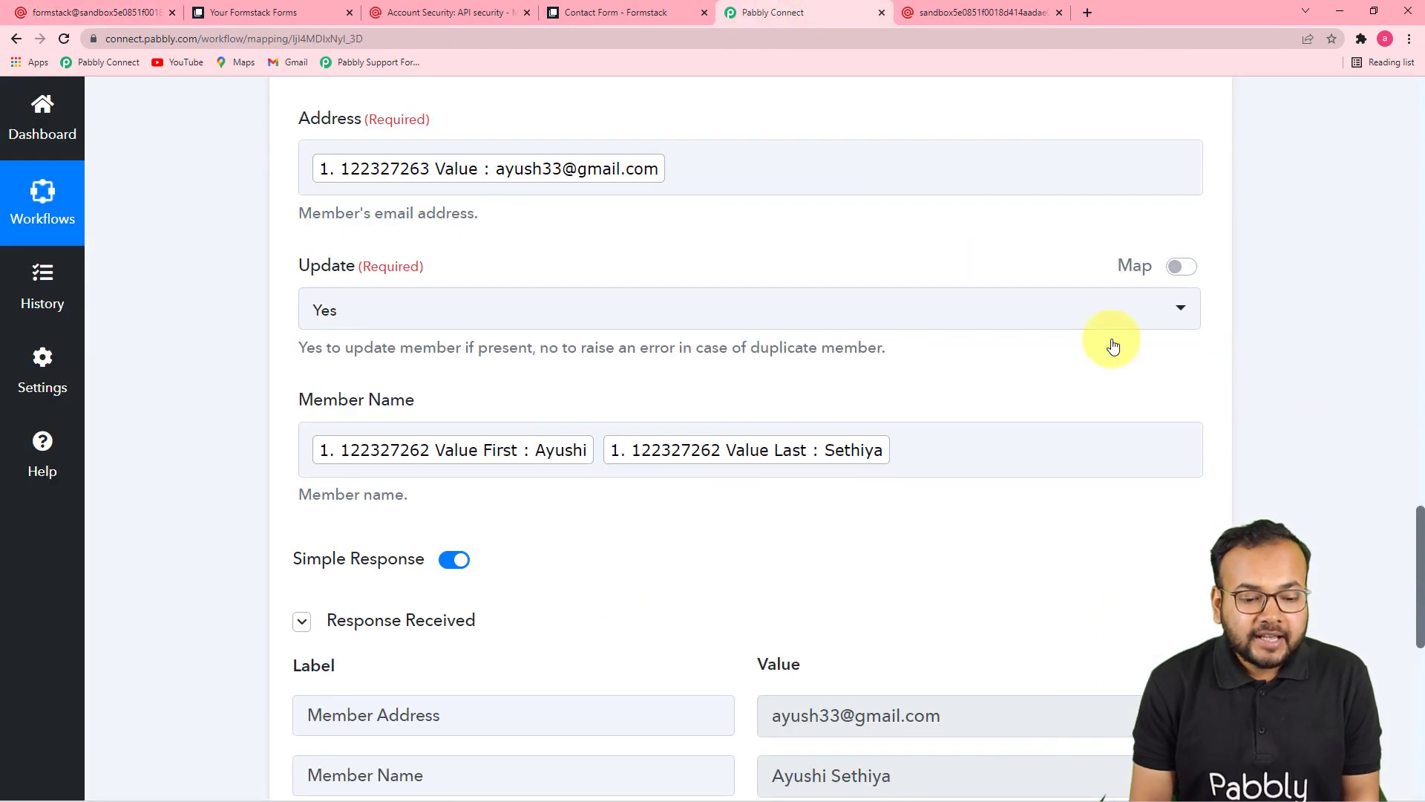